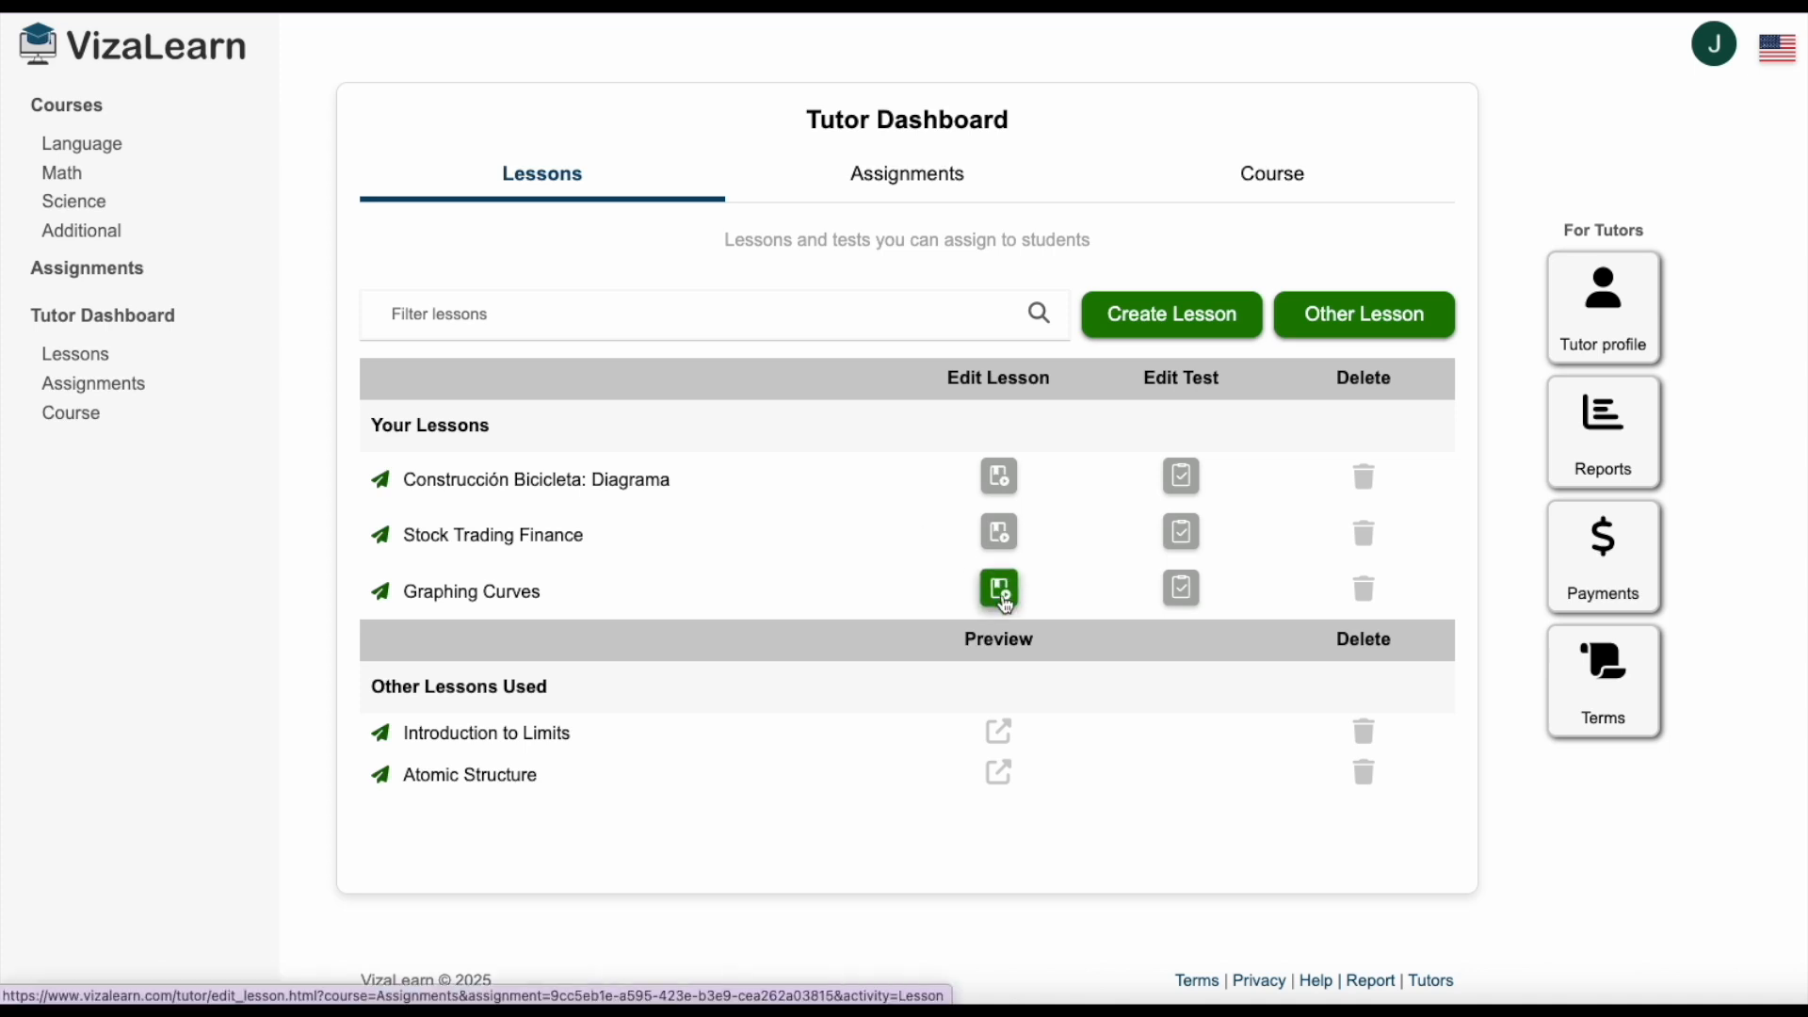
In the Graphing Curves lesson, add a Real-World Applications bullet about businesses using graphs to visualize sales over time, and save.
left_click(1004, 600)
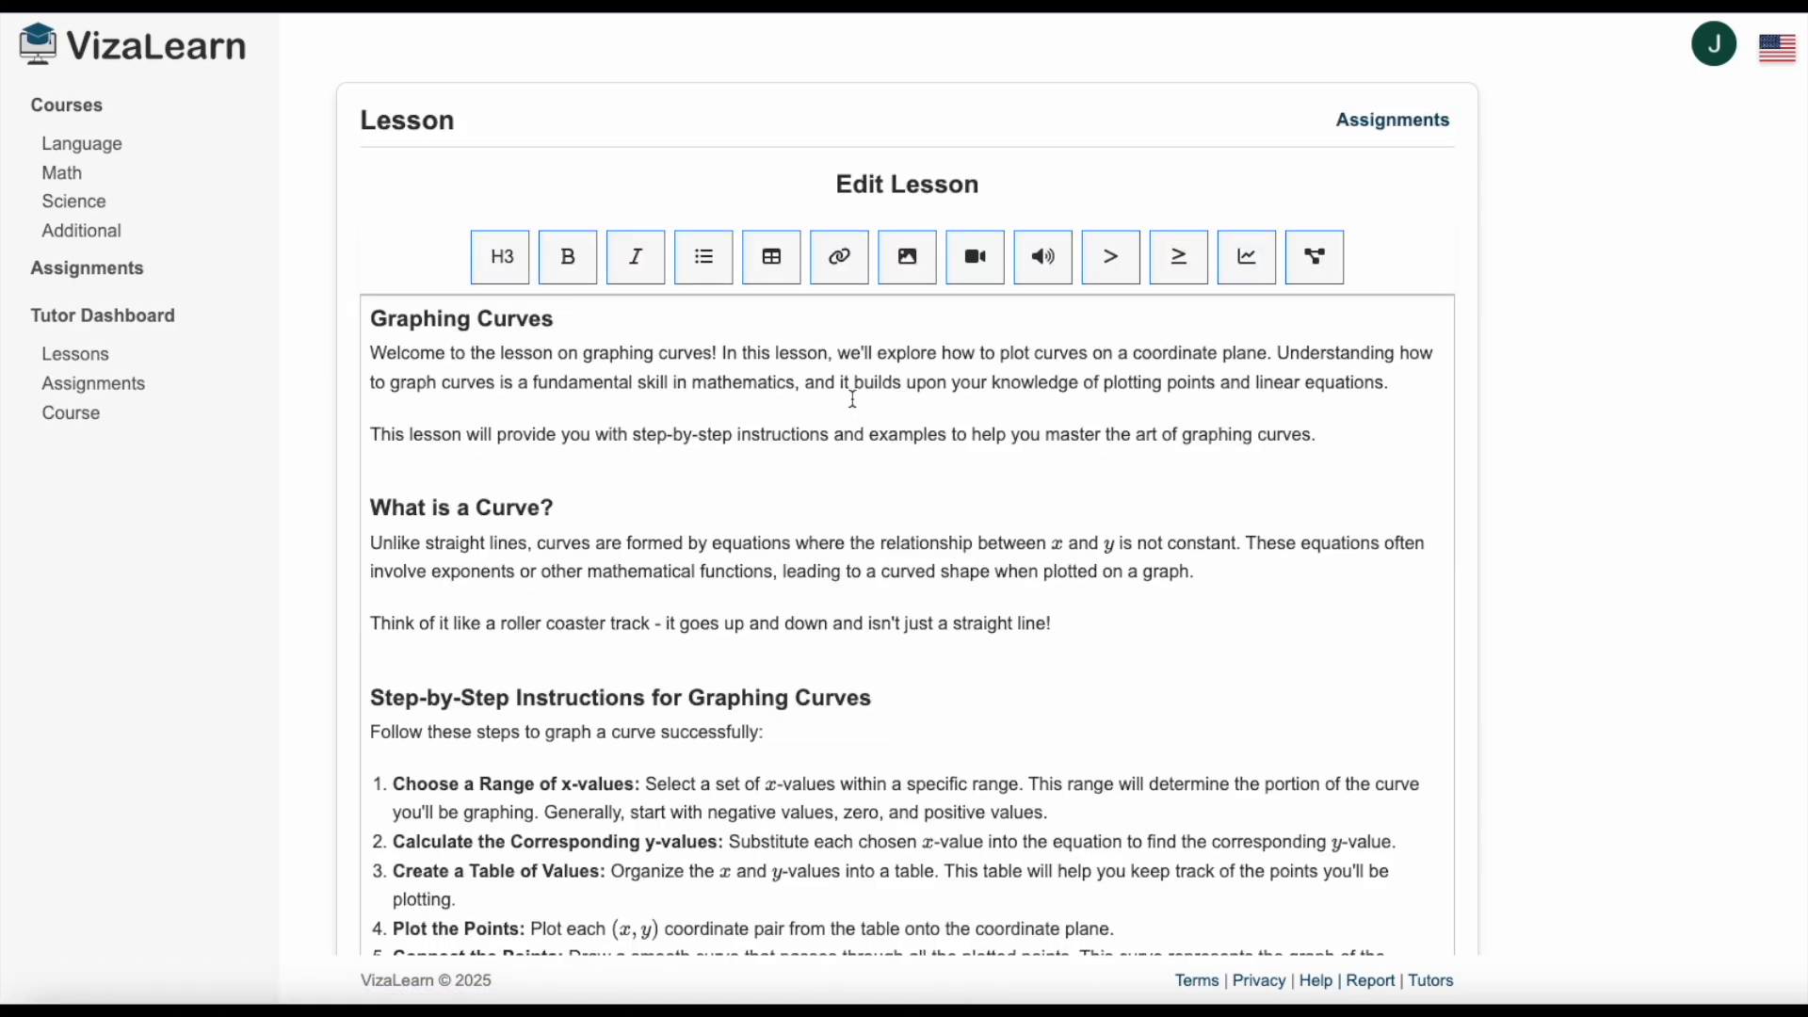
scroll(855, 399, "down", 7)
scroll(862, 399, "down", 20)
scroll(868, 401, "down", 12)
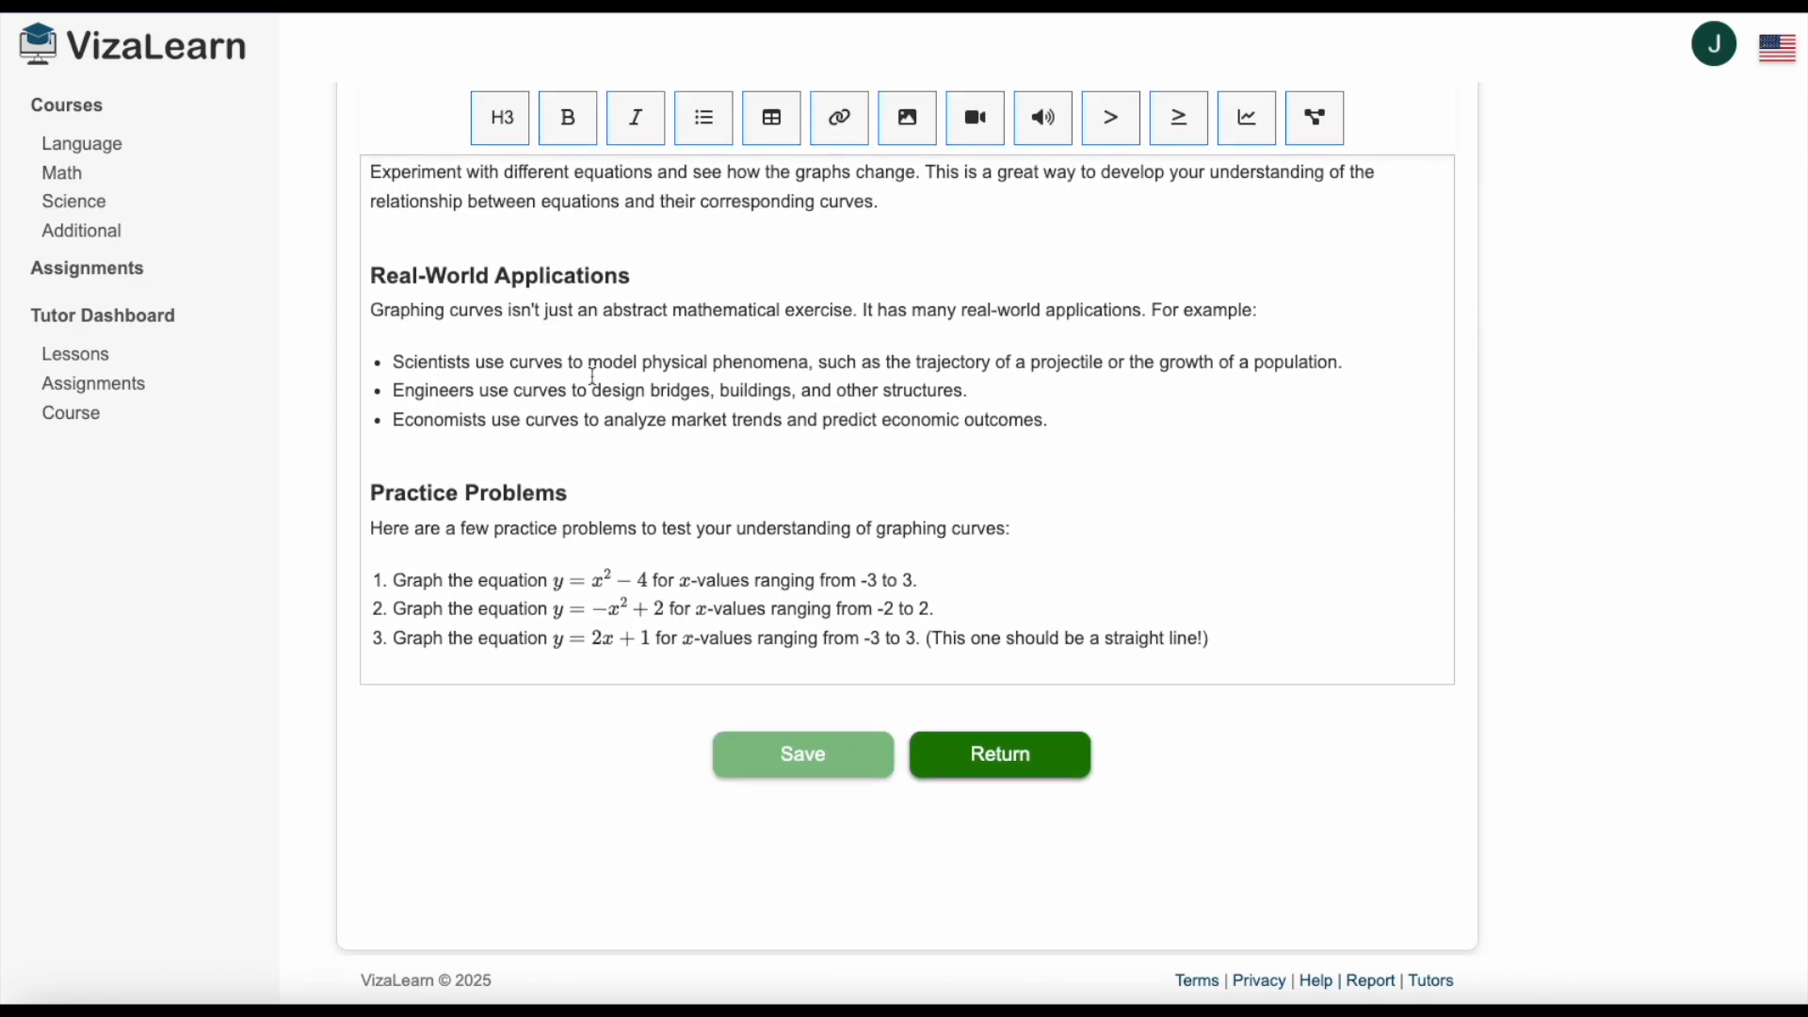
left_click(1043, 421)
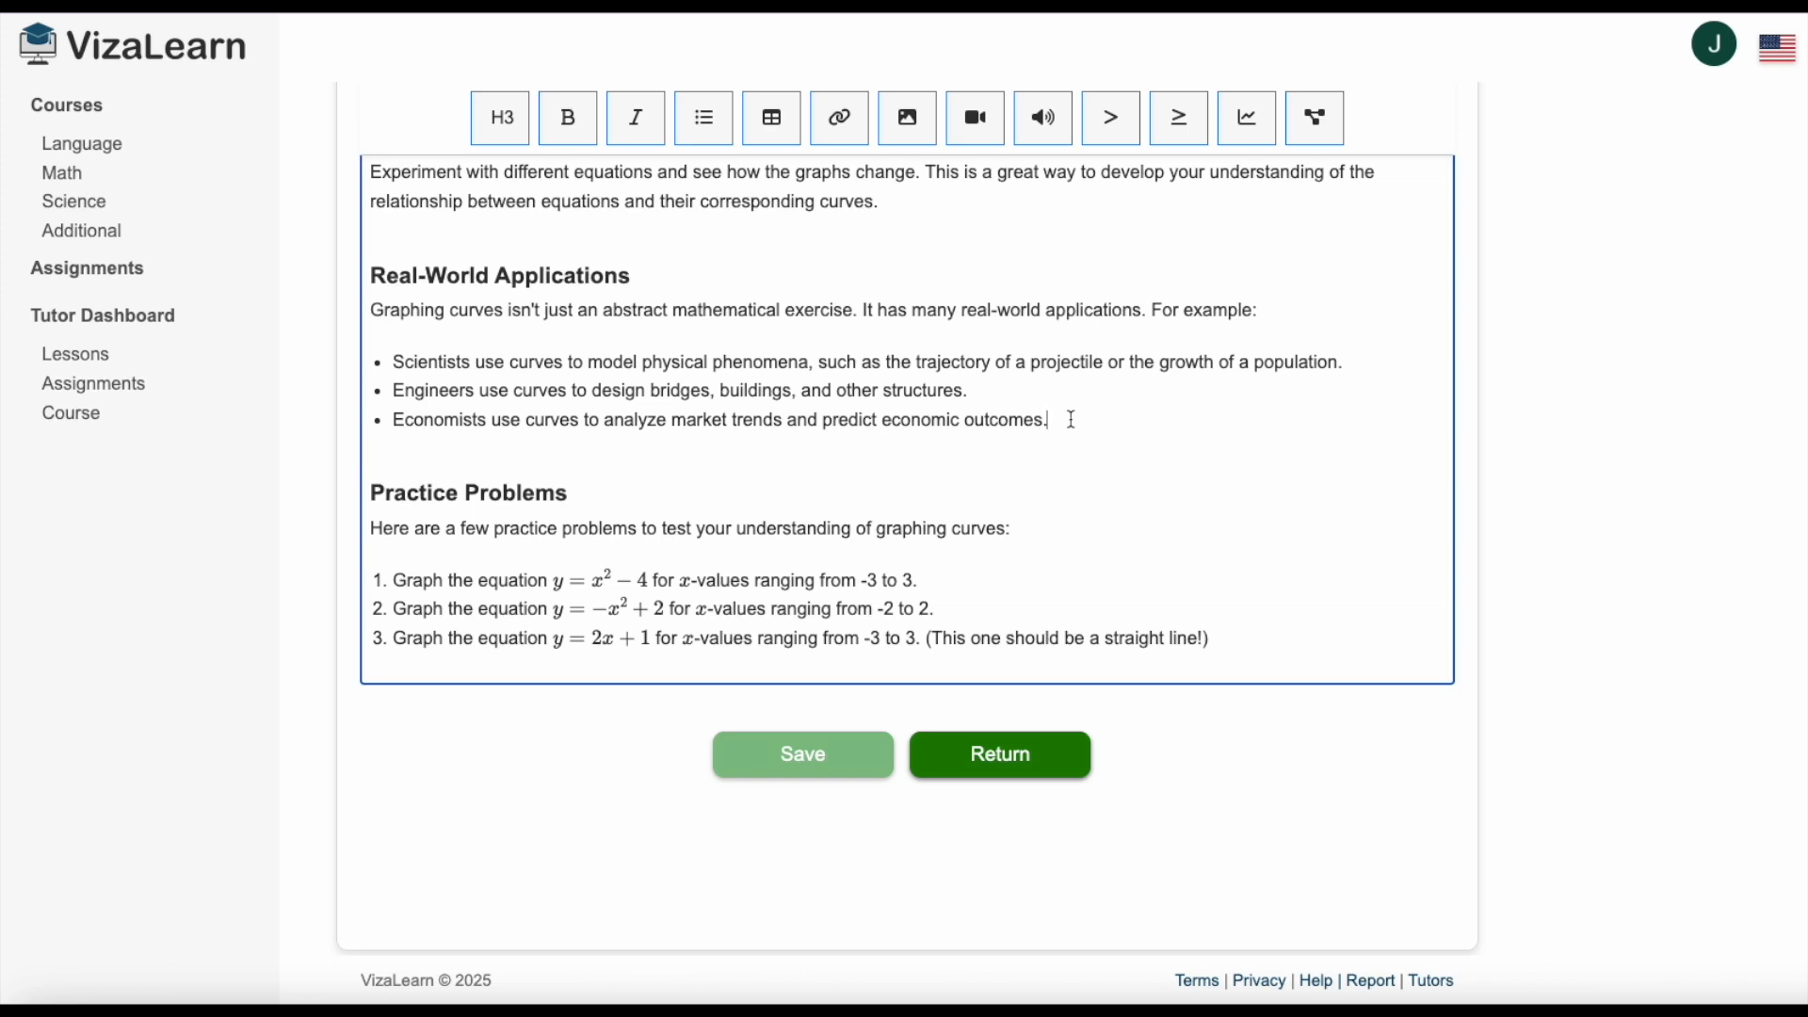
key("Return")
type("Businesses use graphs to visualize sales over time, allowing them to identify trends, predict future performance, and make informed decisions about inventory or marketing strategies.")
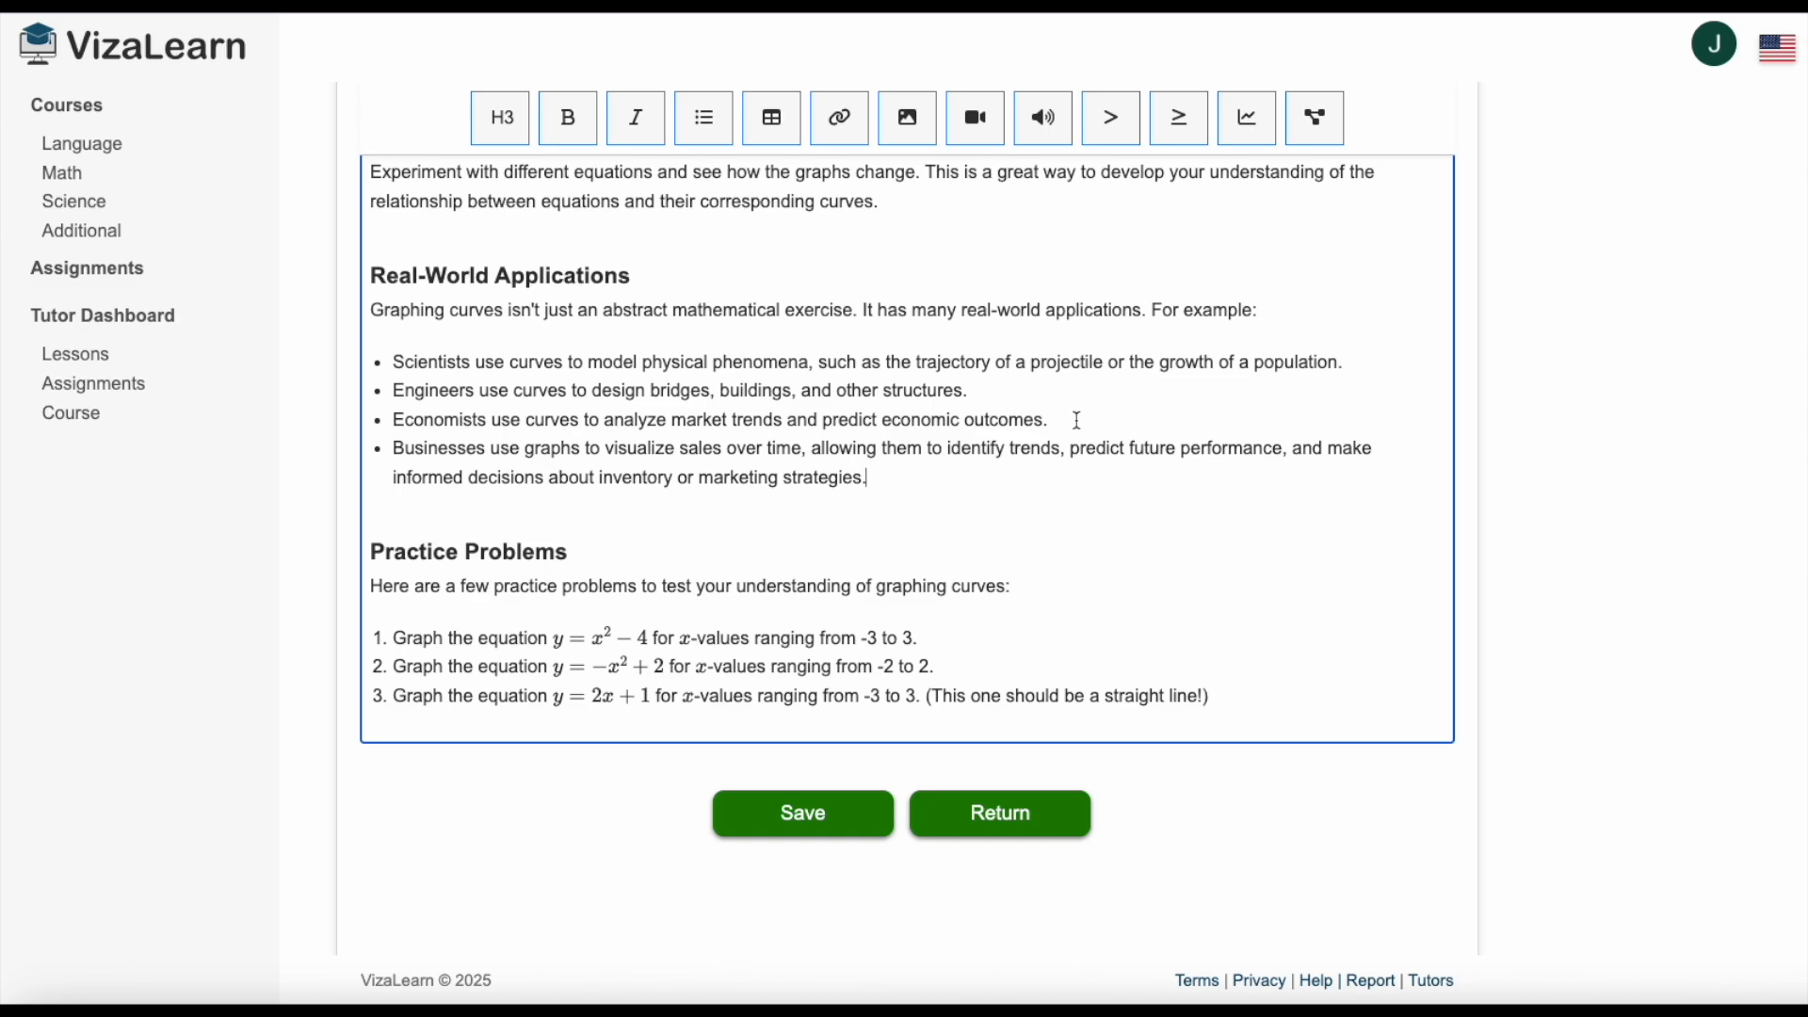
key("ctrl+s")
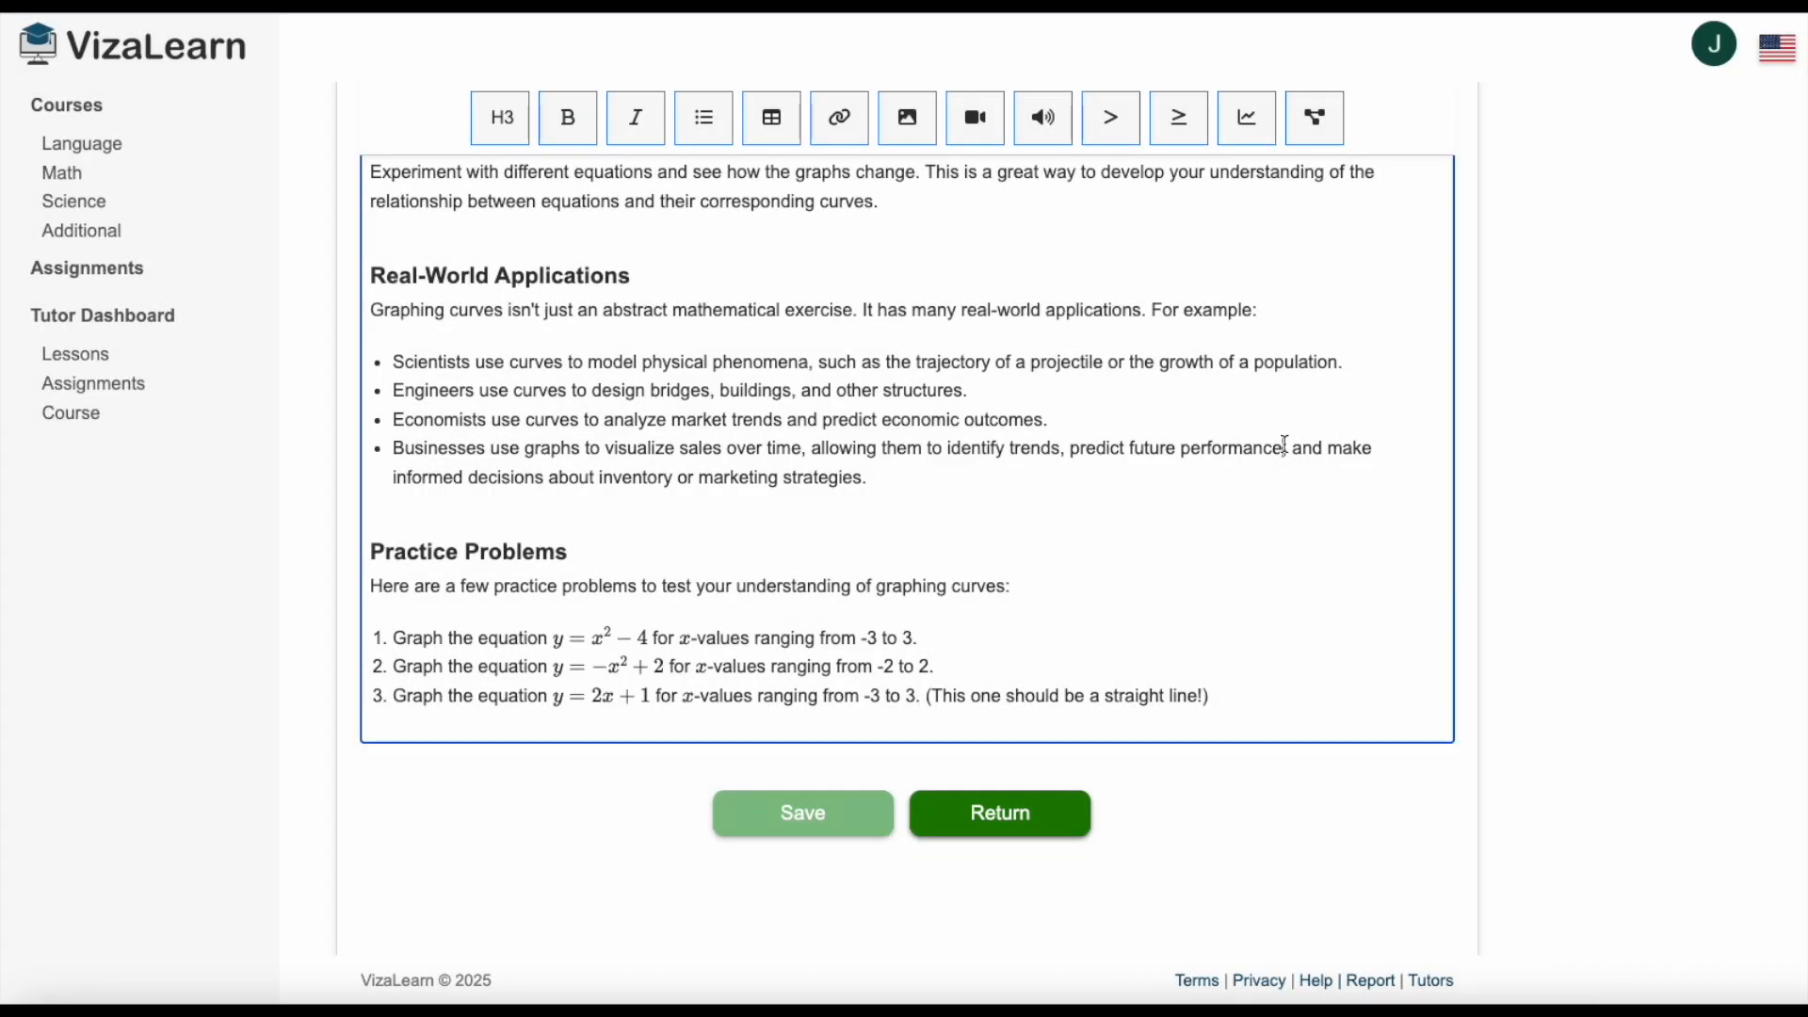
Shorten the businesses bullet so it ends with "predict future performance." and save the lesson.
left_click_drag(1284, 444, 1011, 473)
key("BackSpace")
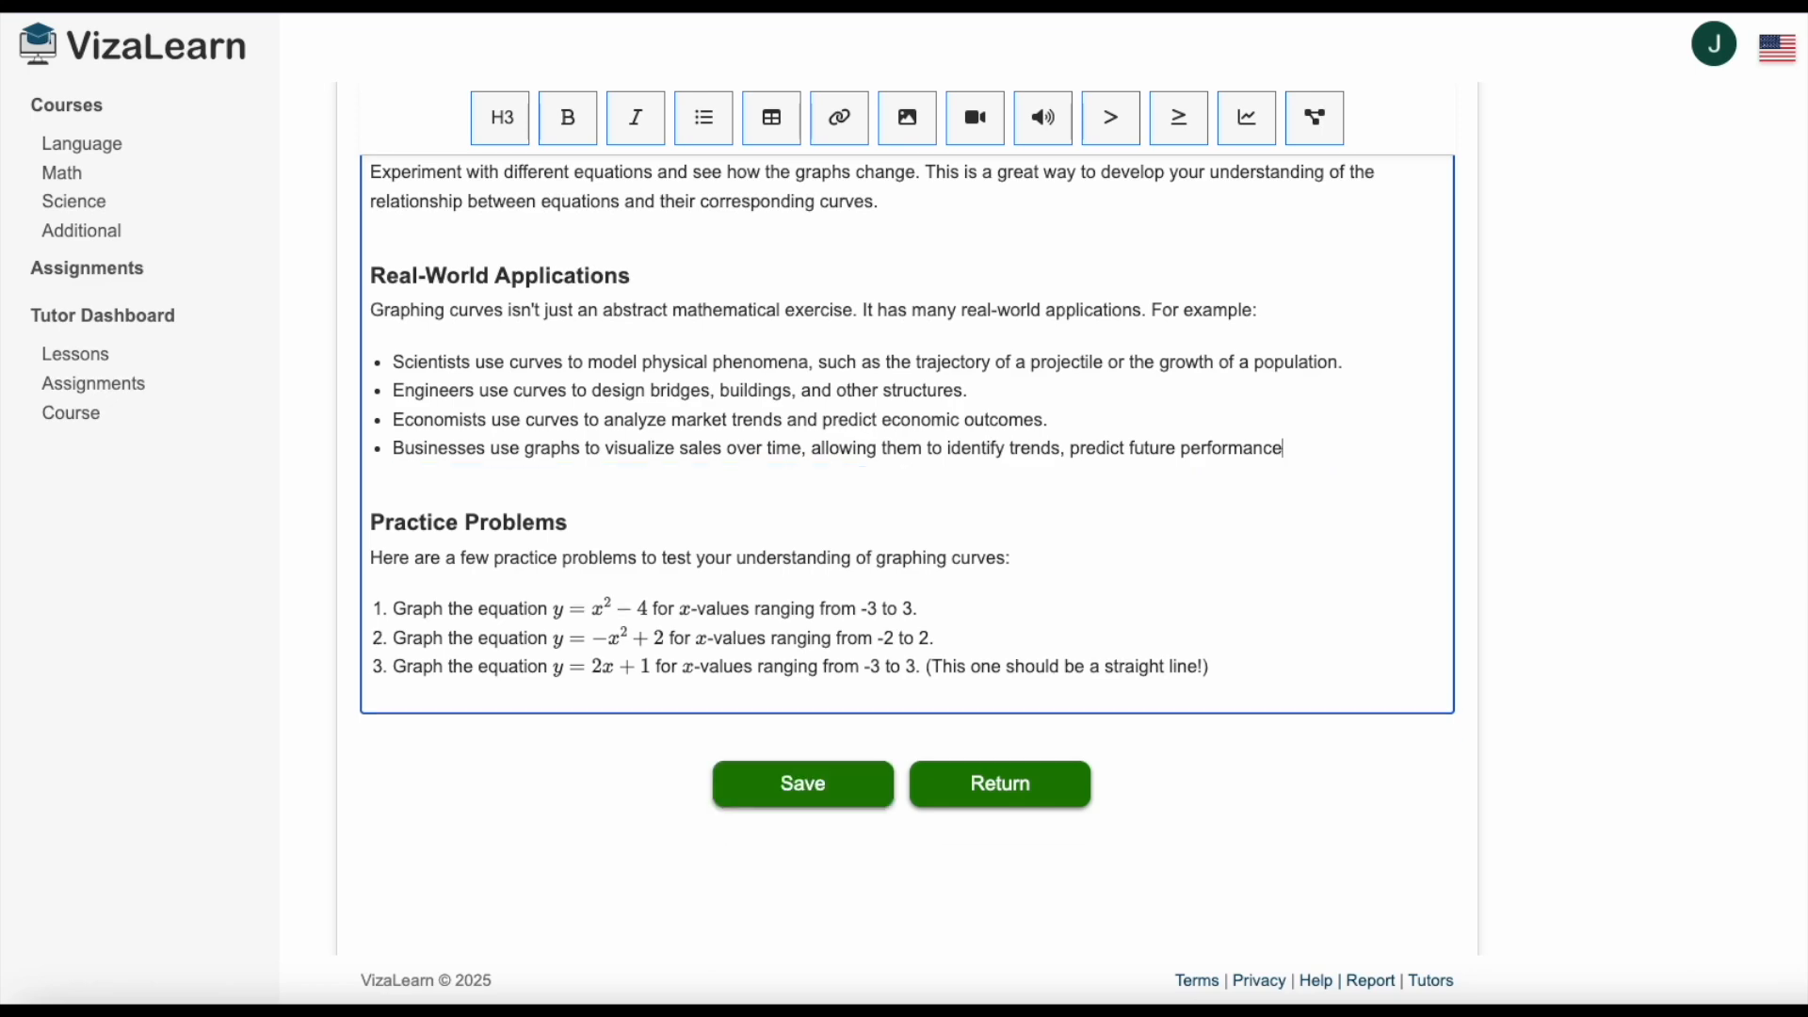
left_click(789, 797)
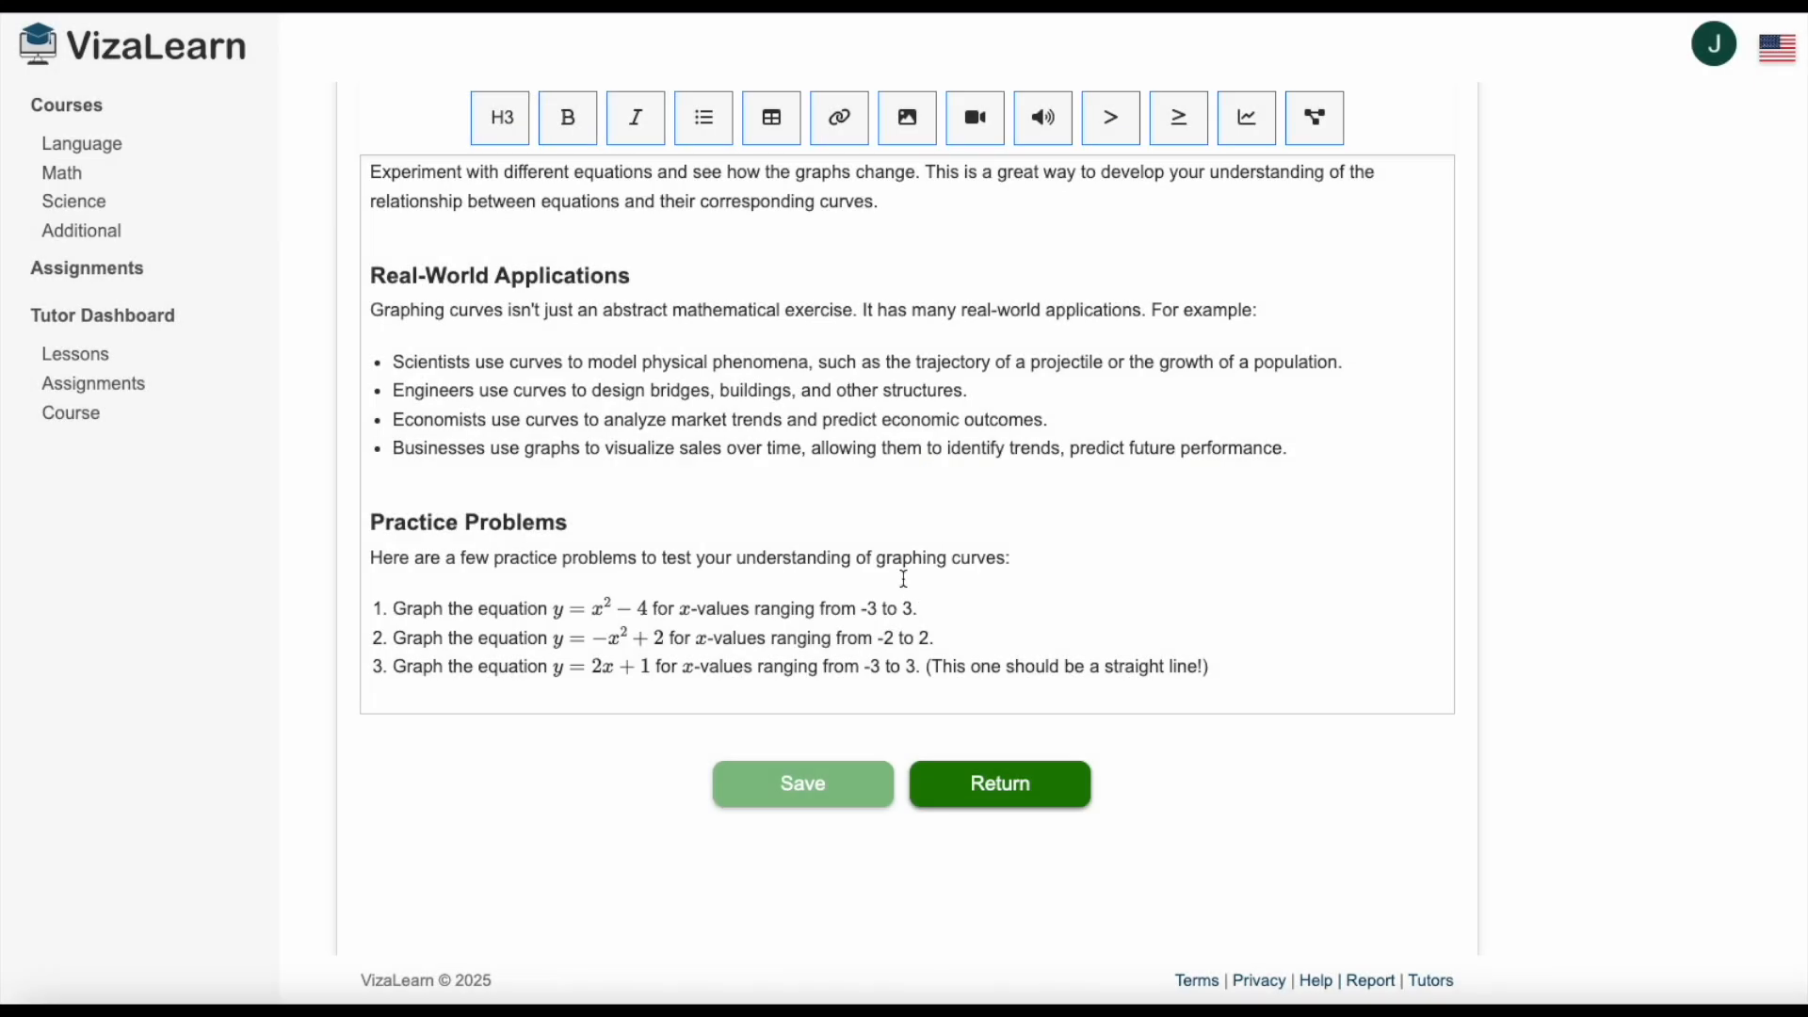
Return to the tutor dashboard, open the Graphing Curves test for editing and review its questions.
left_click(121, 325)
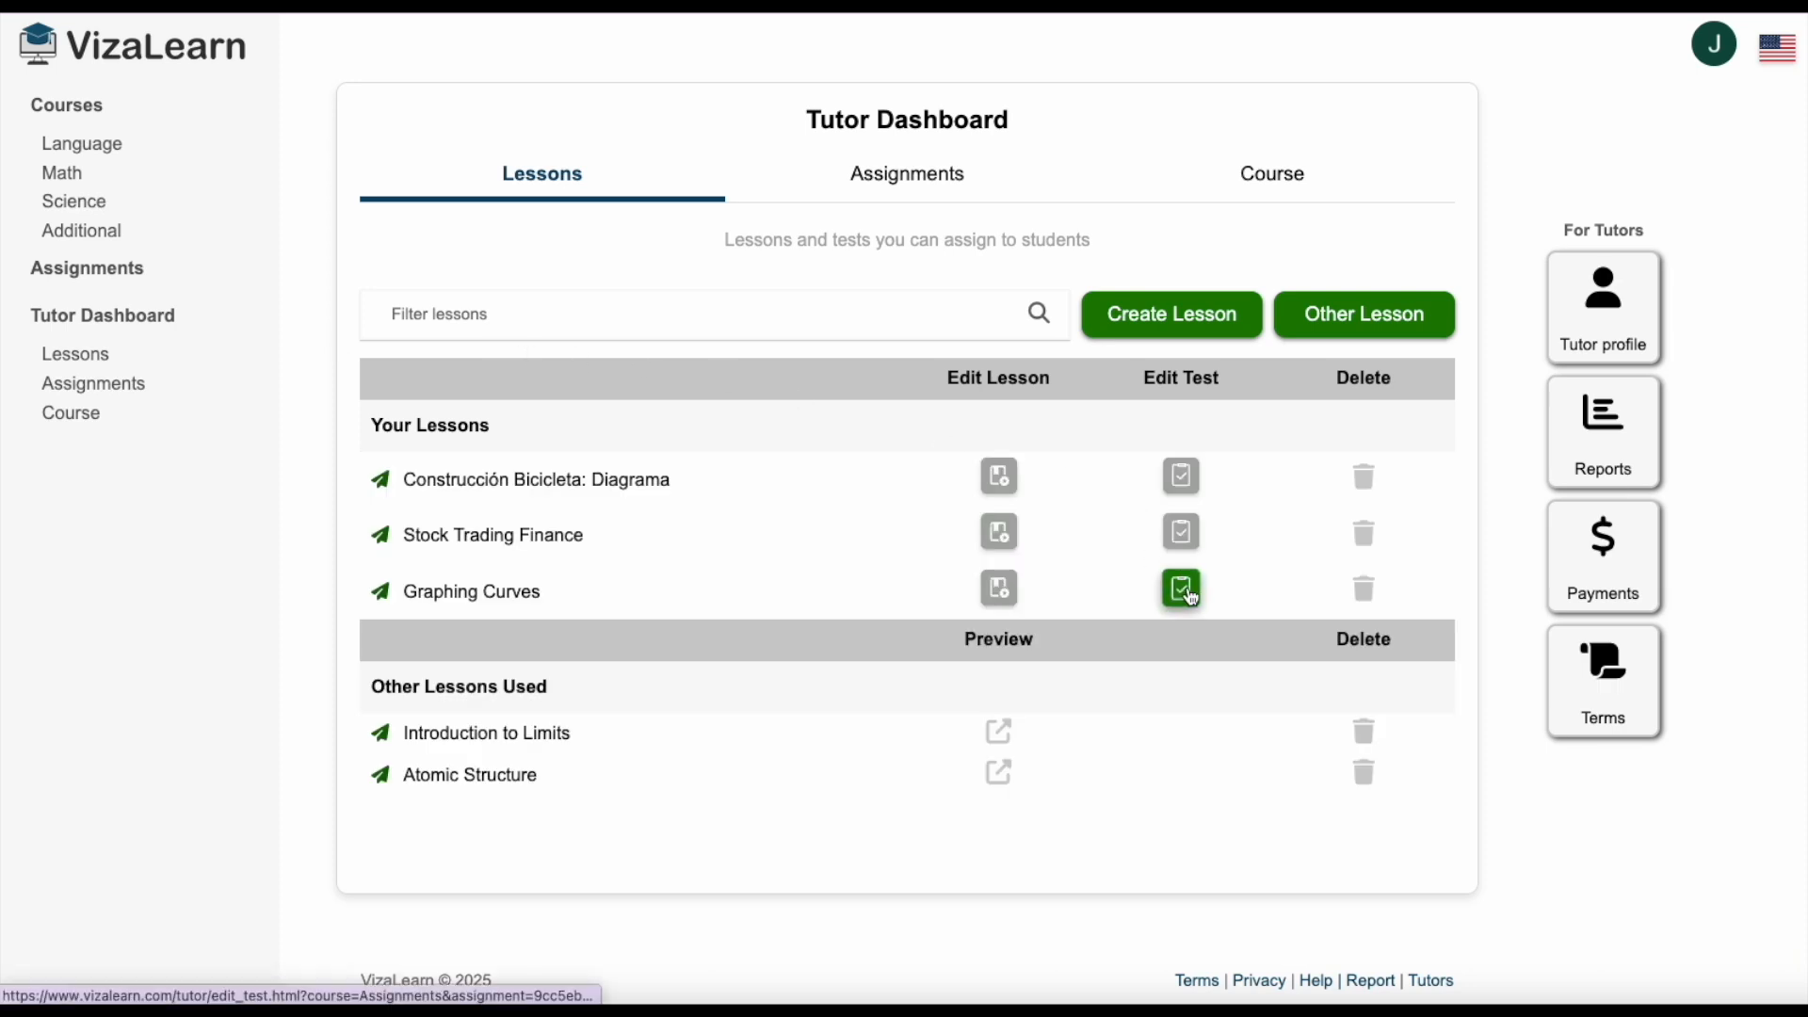
left_click(1185, 591)
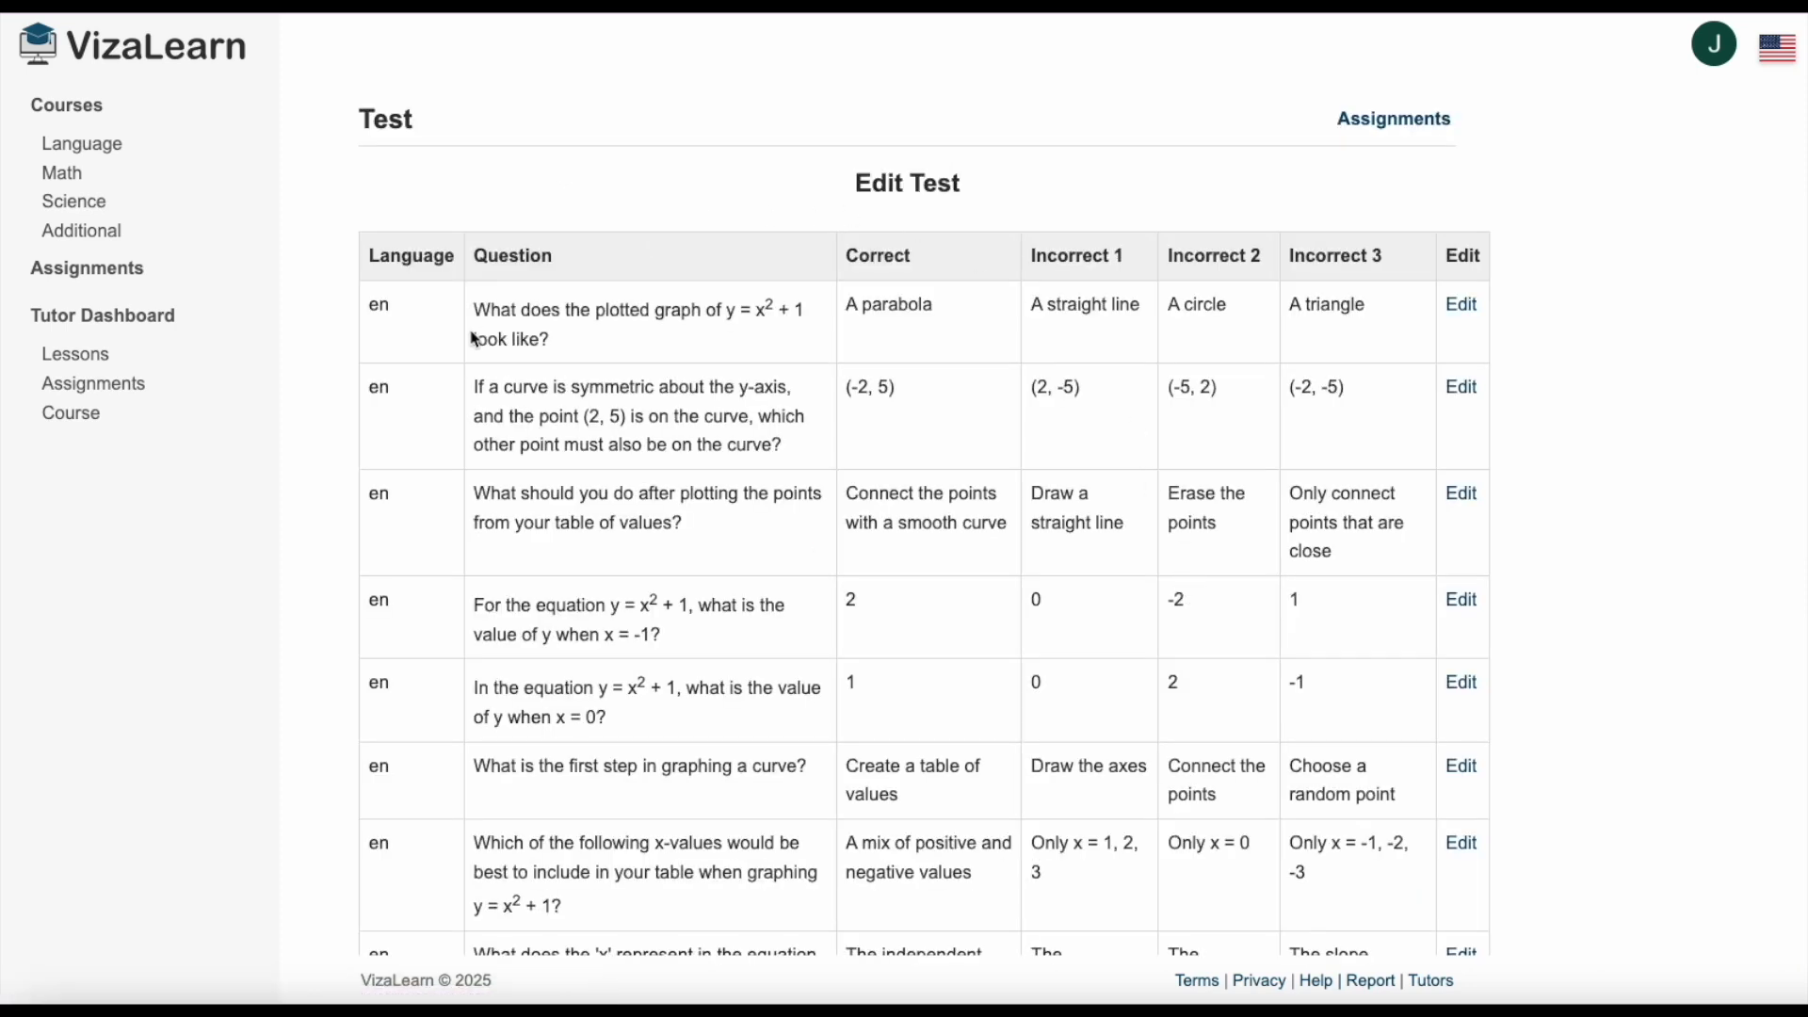
scroll(558, 358, "down", 1)
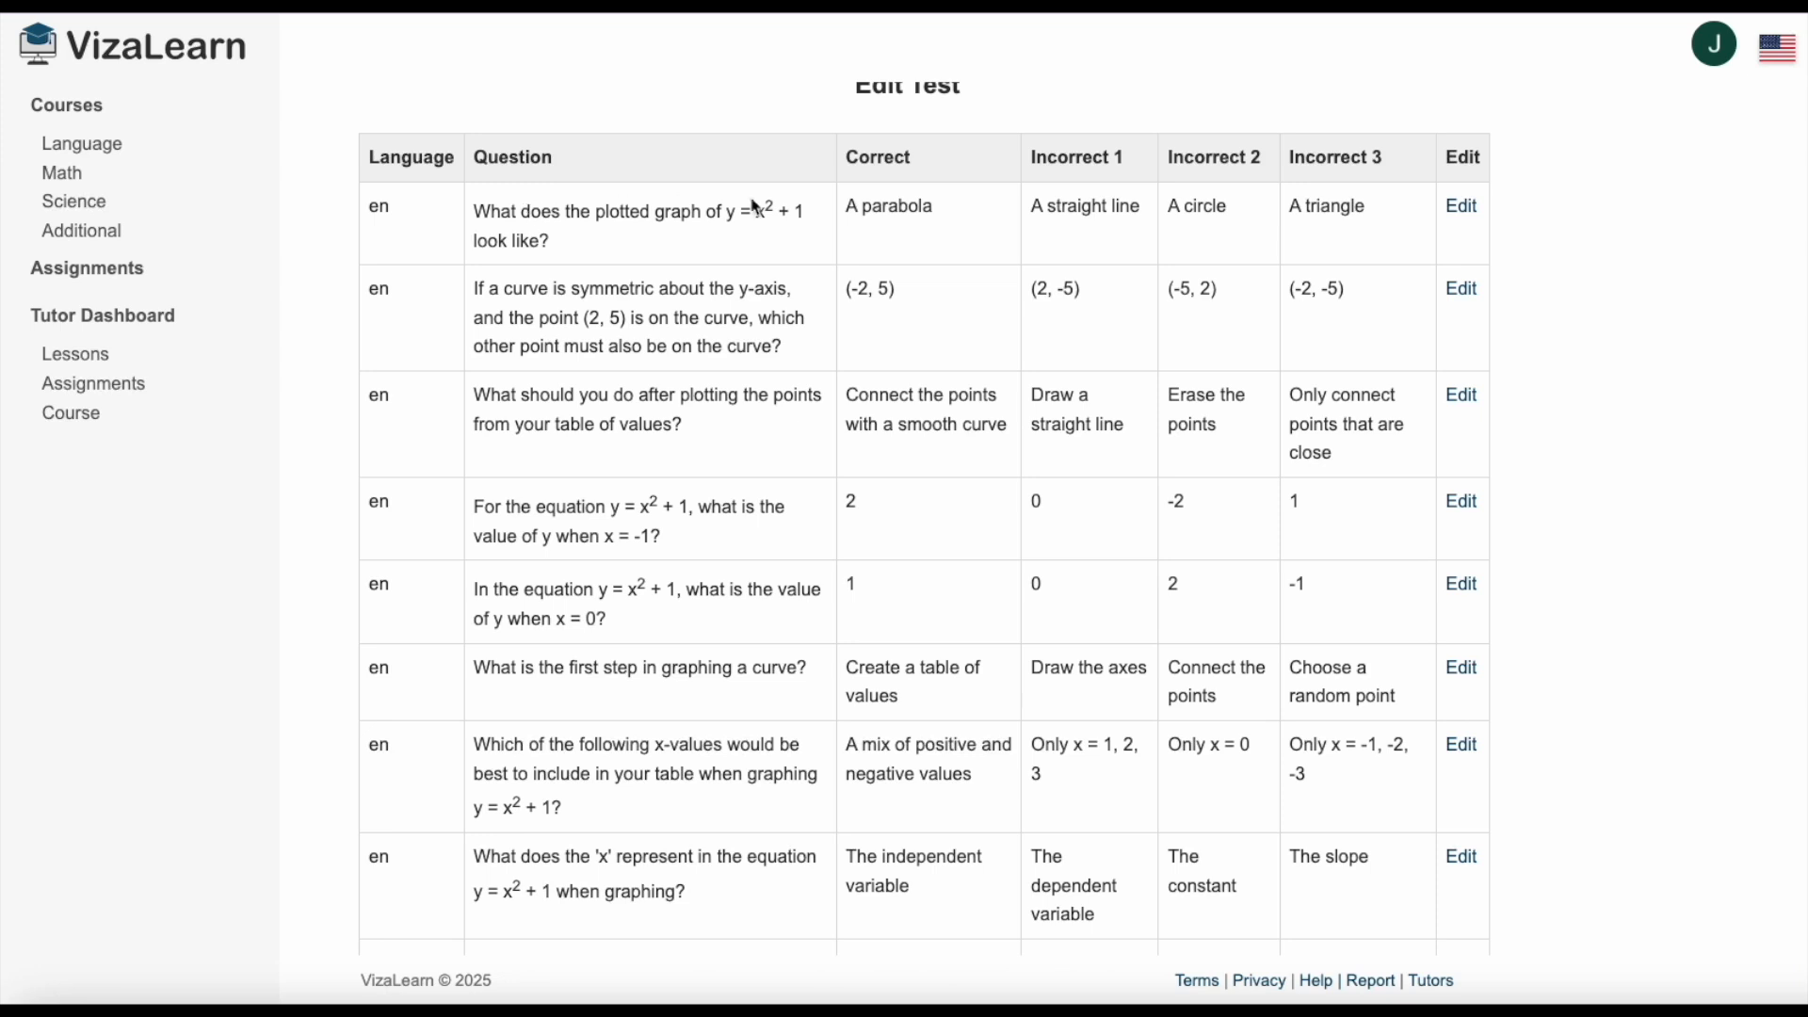
scroll(753, 209, "up", 1)
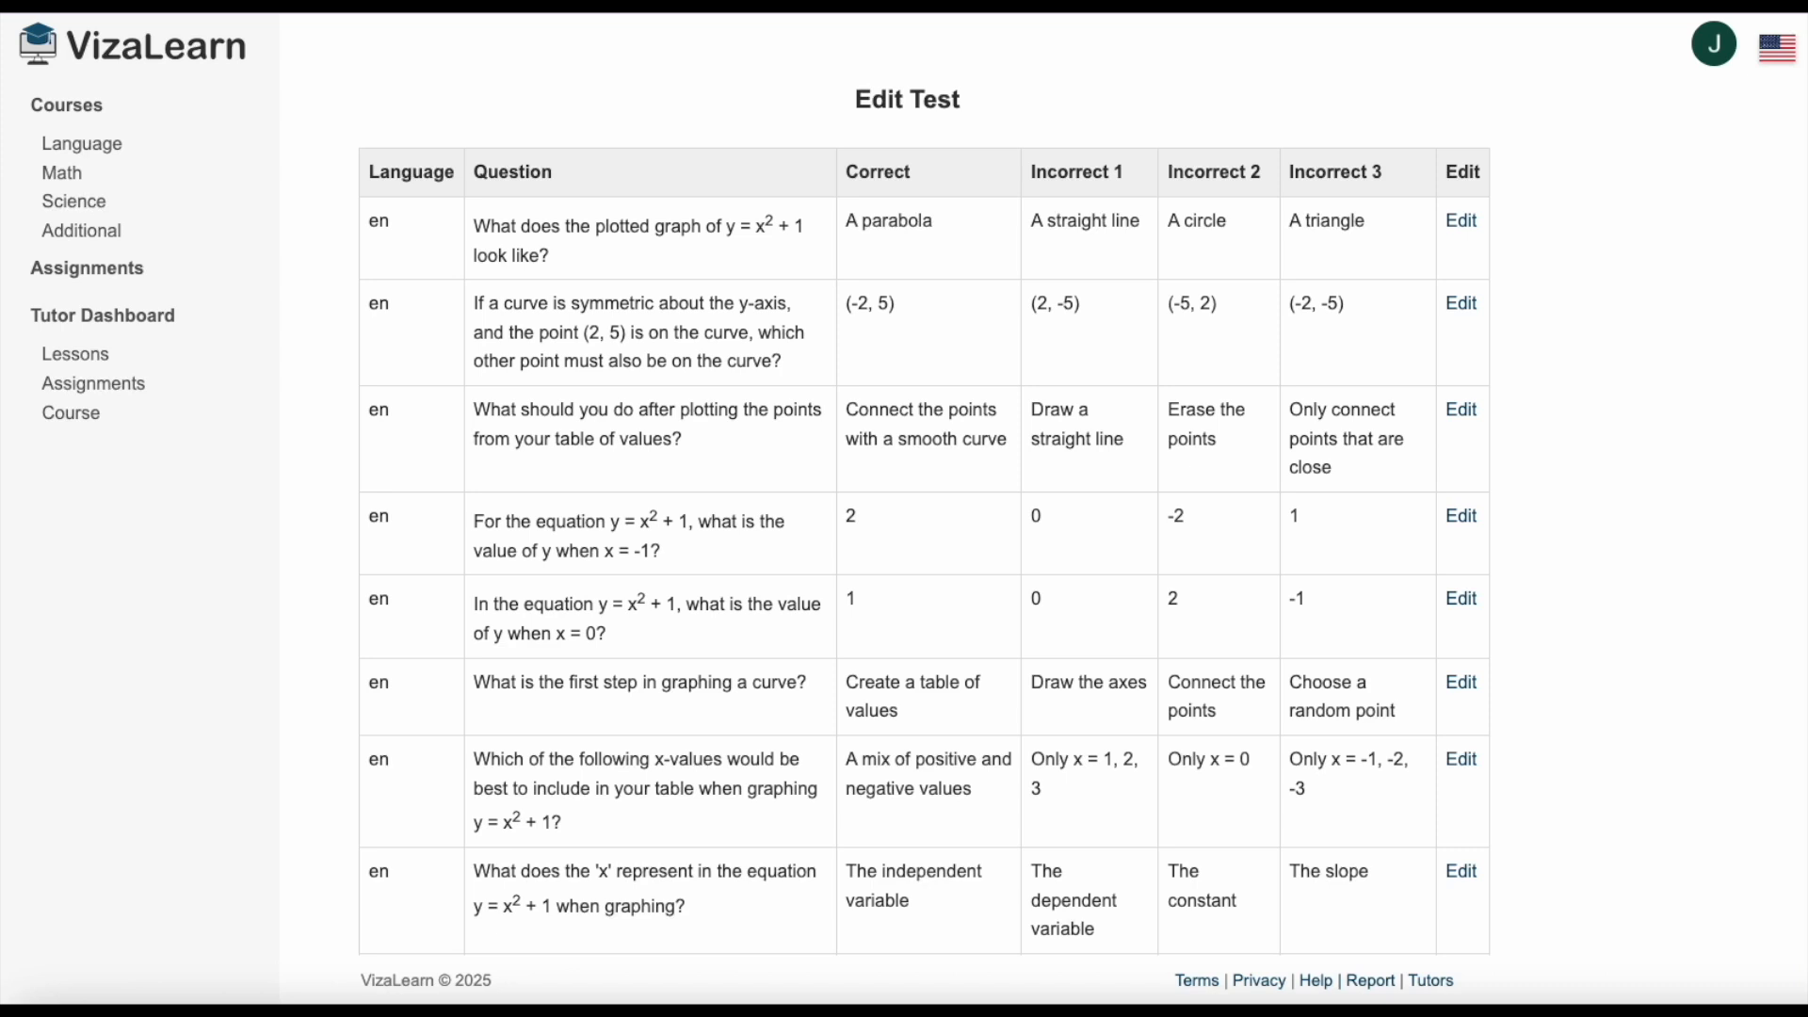
scroll(947, 367, "up", 1)
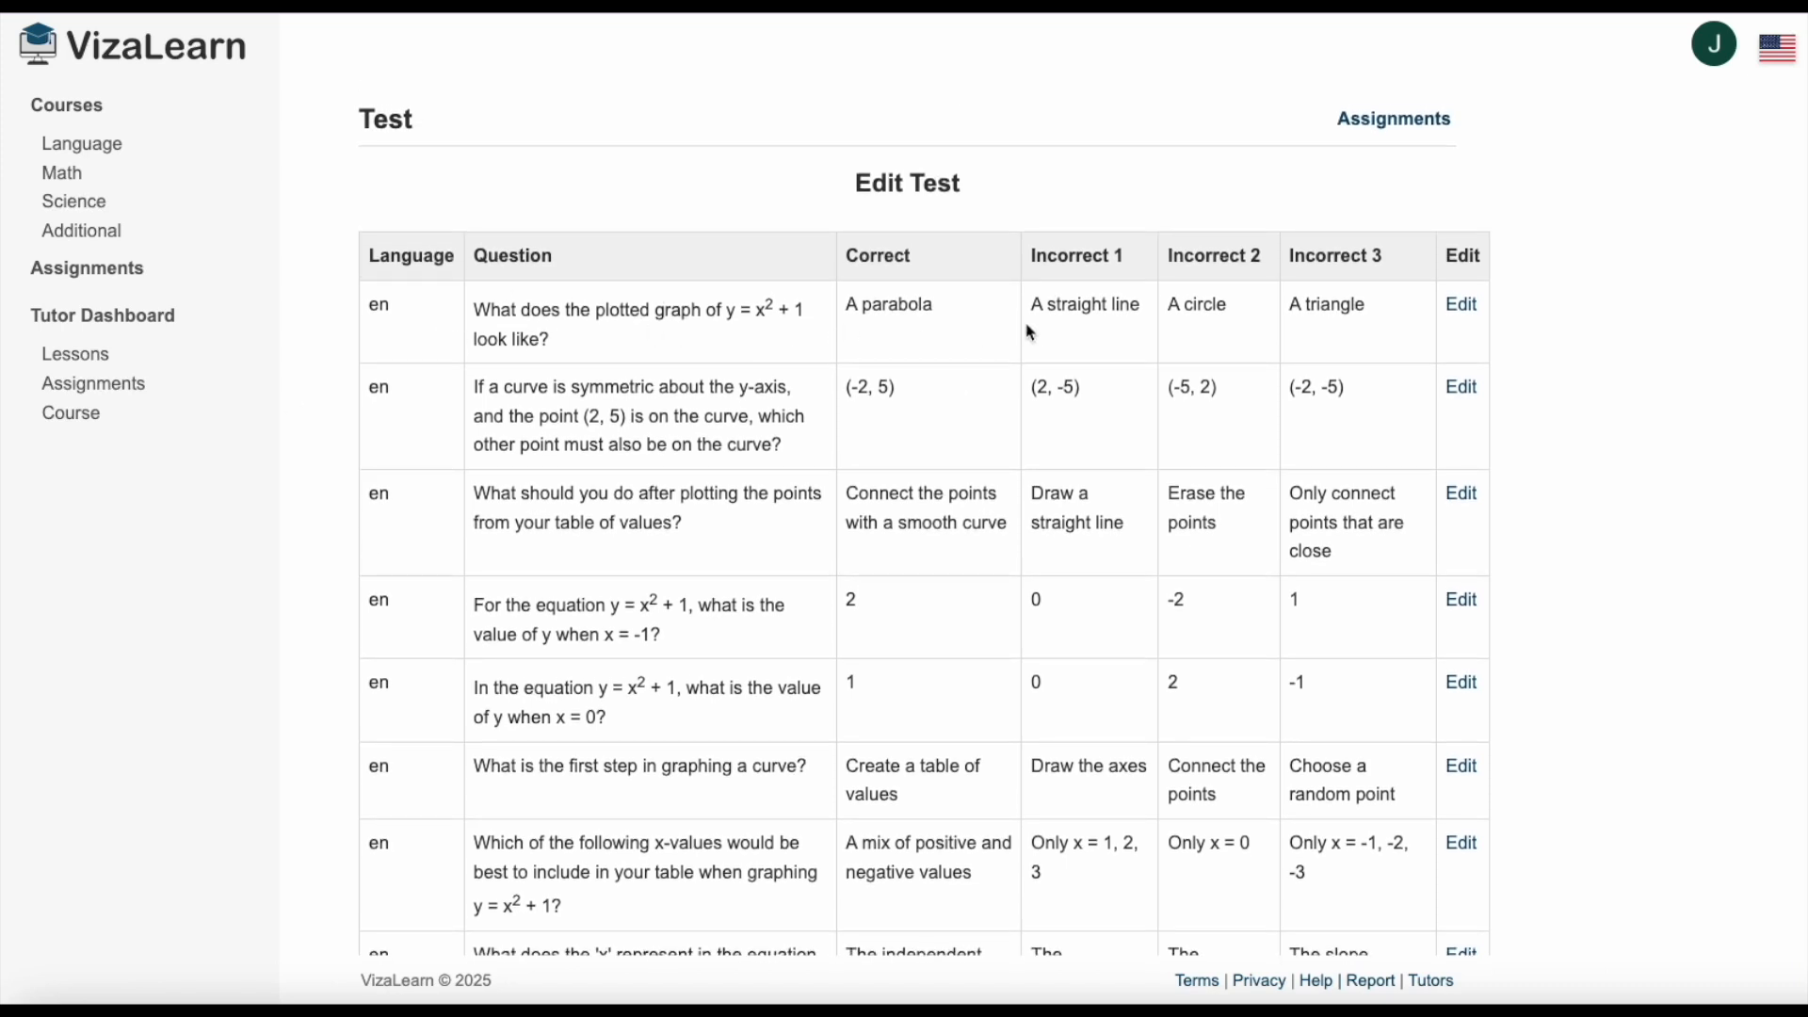
Change the third incorrect answer of the question on the plotted graph of y = x² + 1 to "A rectangle" and save it.
left_click(1463, 307)
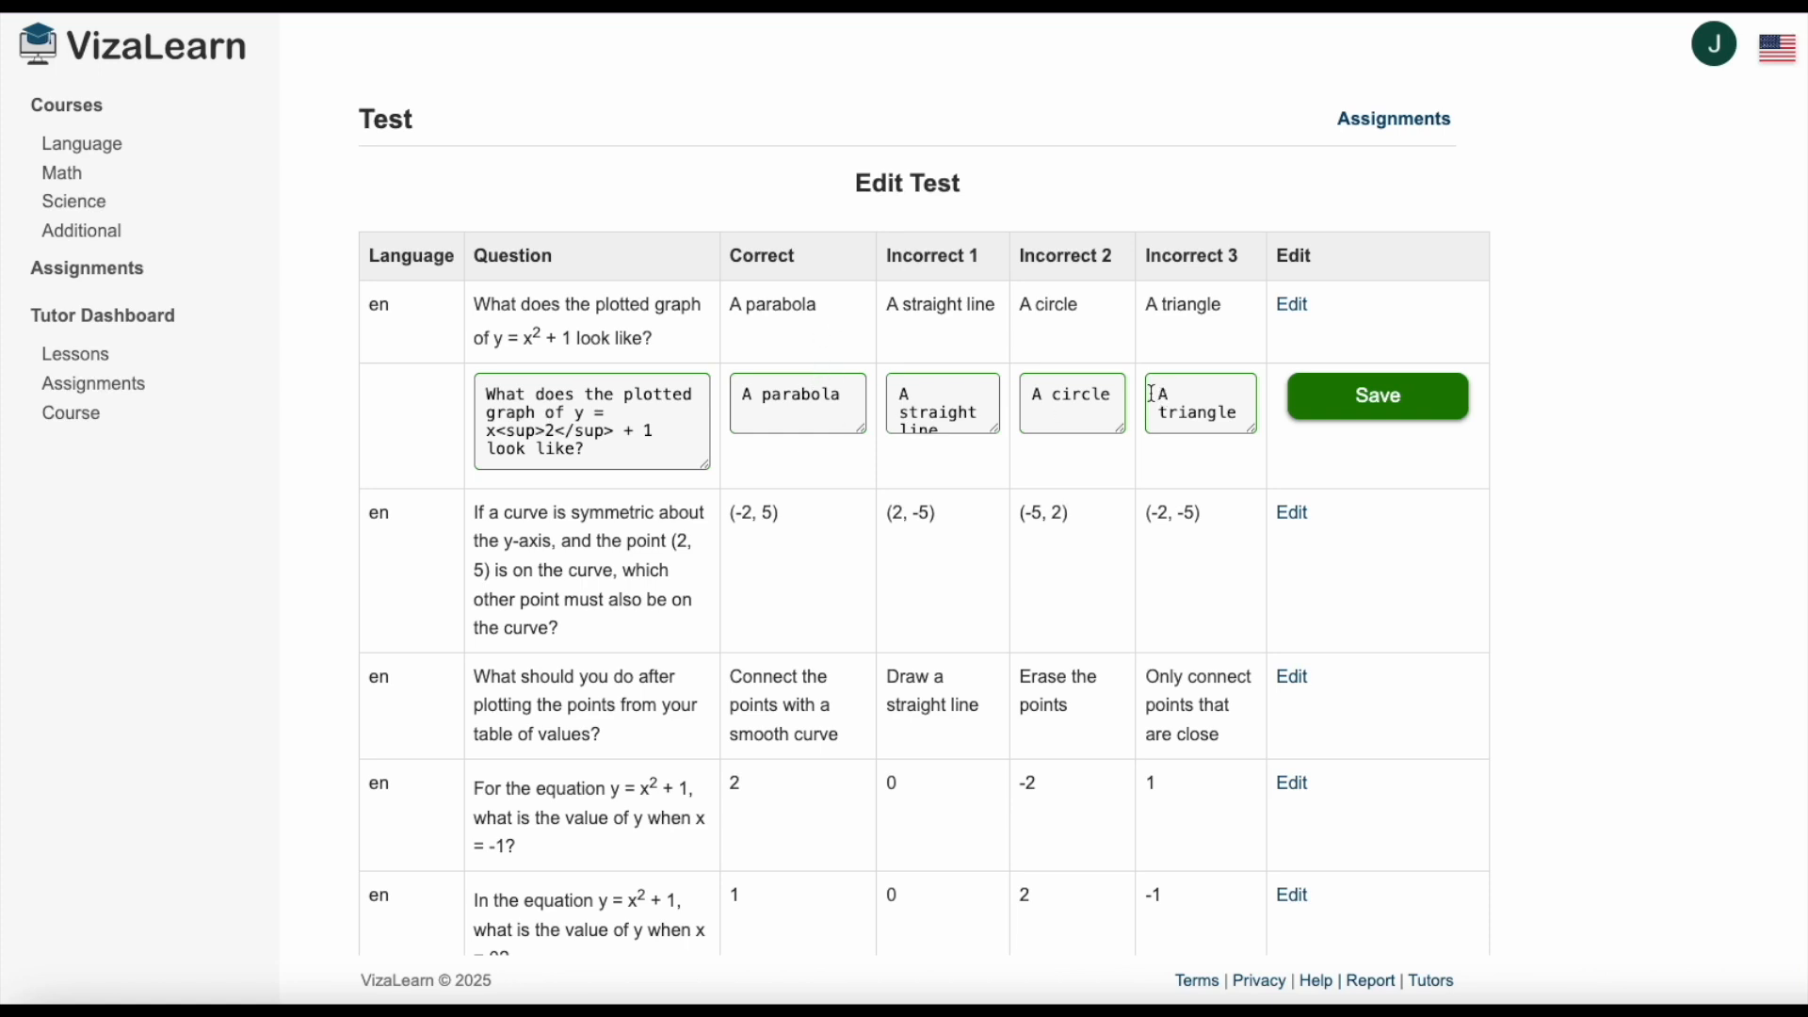
left_click_drag(1153, 393, 1253, 422)
type("A rectangle")
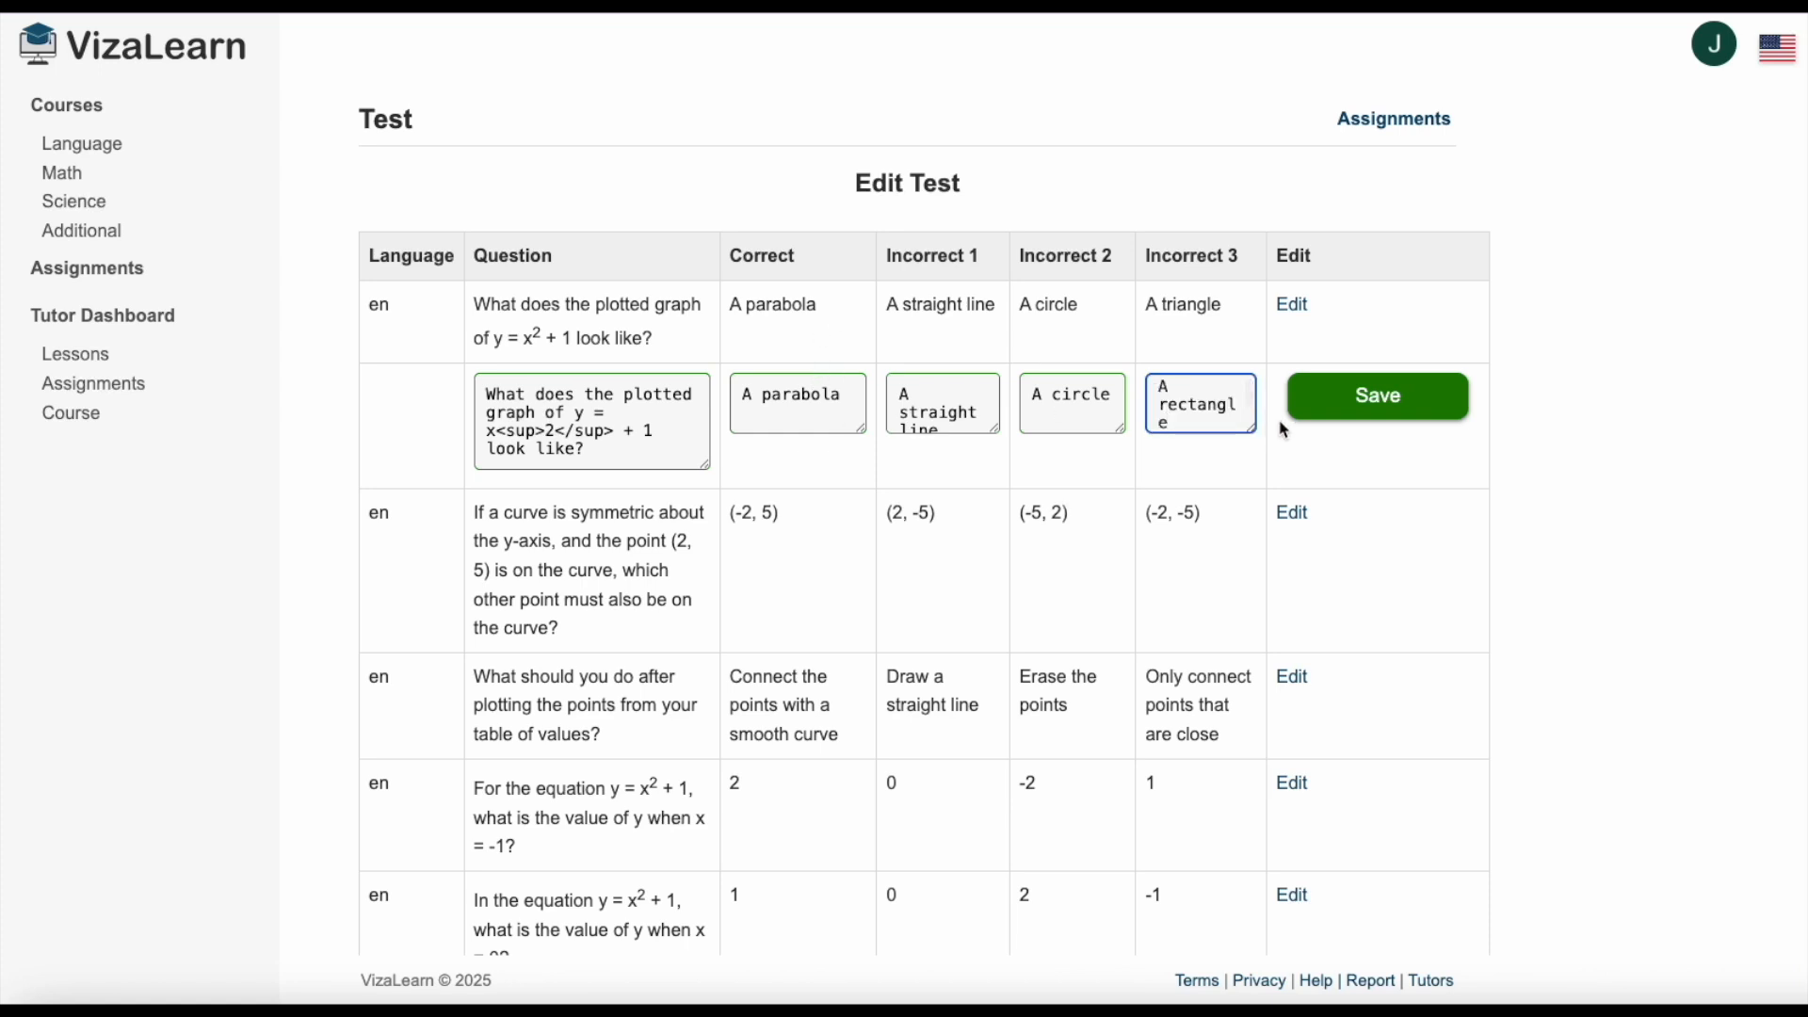
left_click(1378, 400)
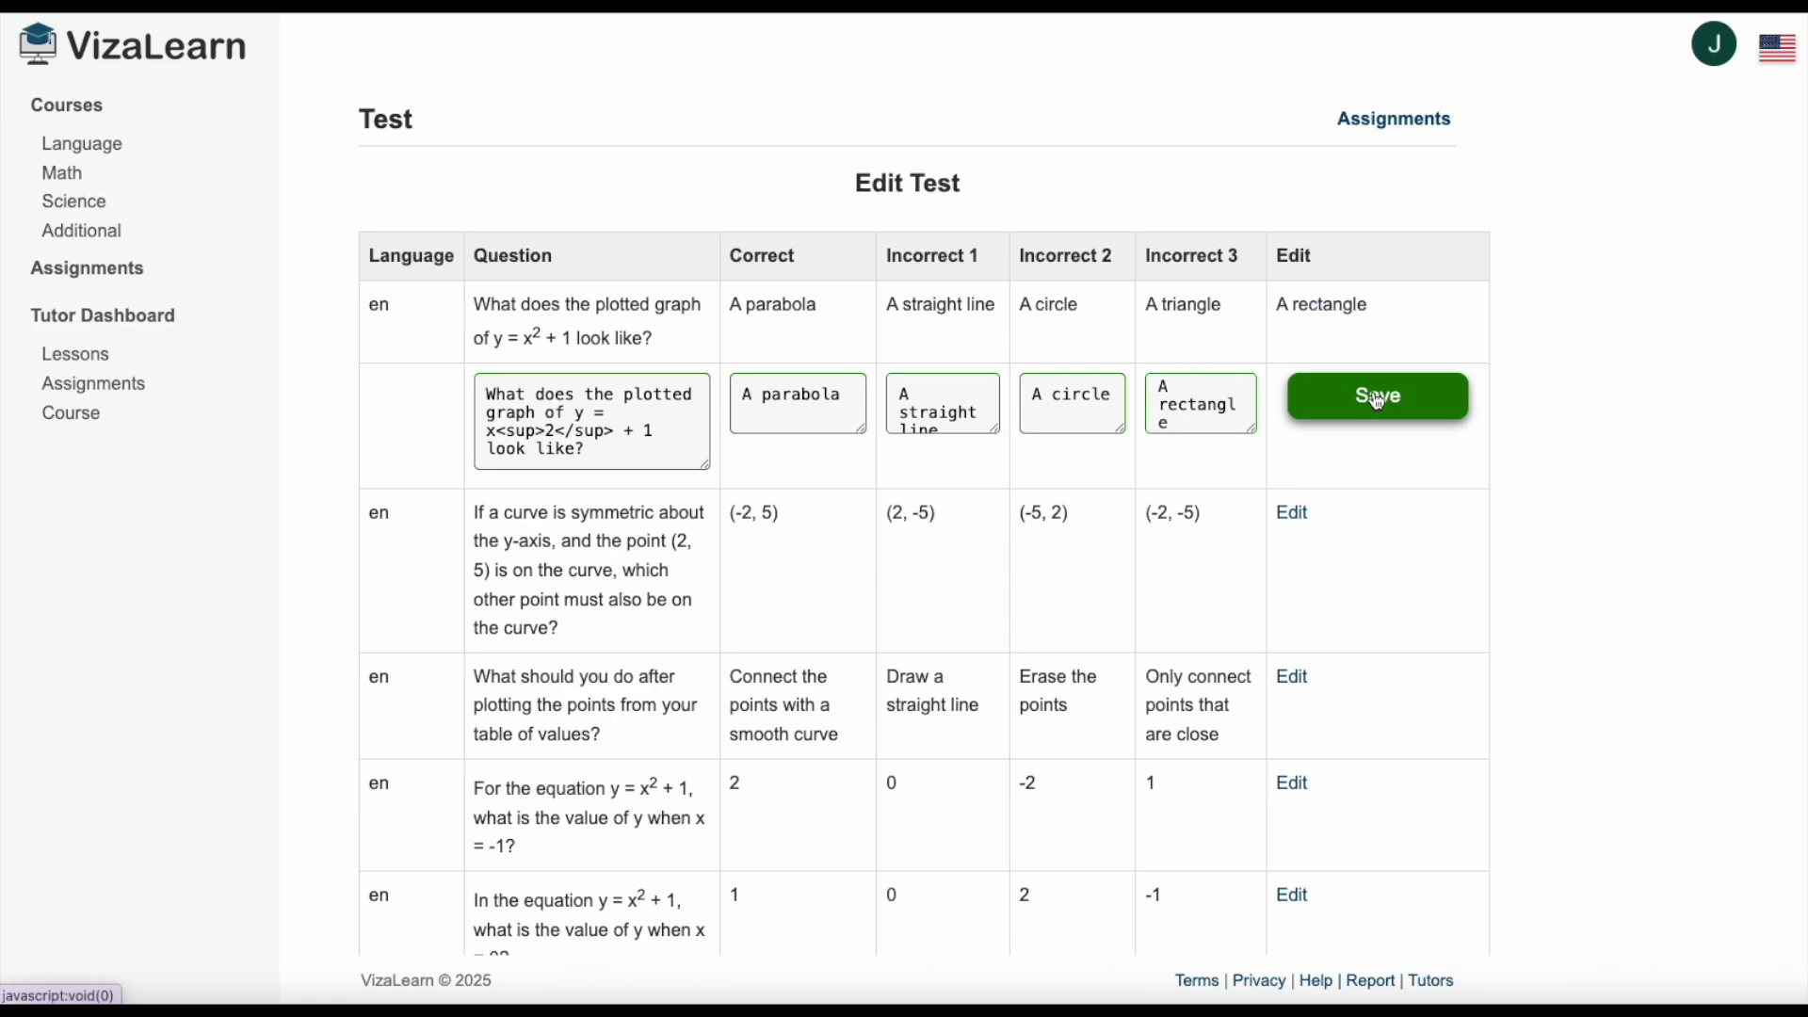
Open the Graphing Curves lesson for editing and look through its instructions and worked example.
left_click(977, 637)
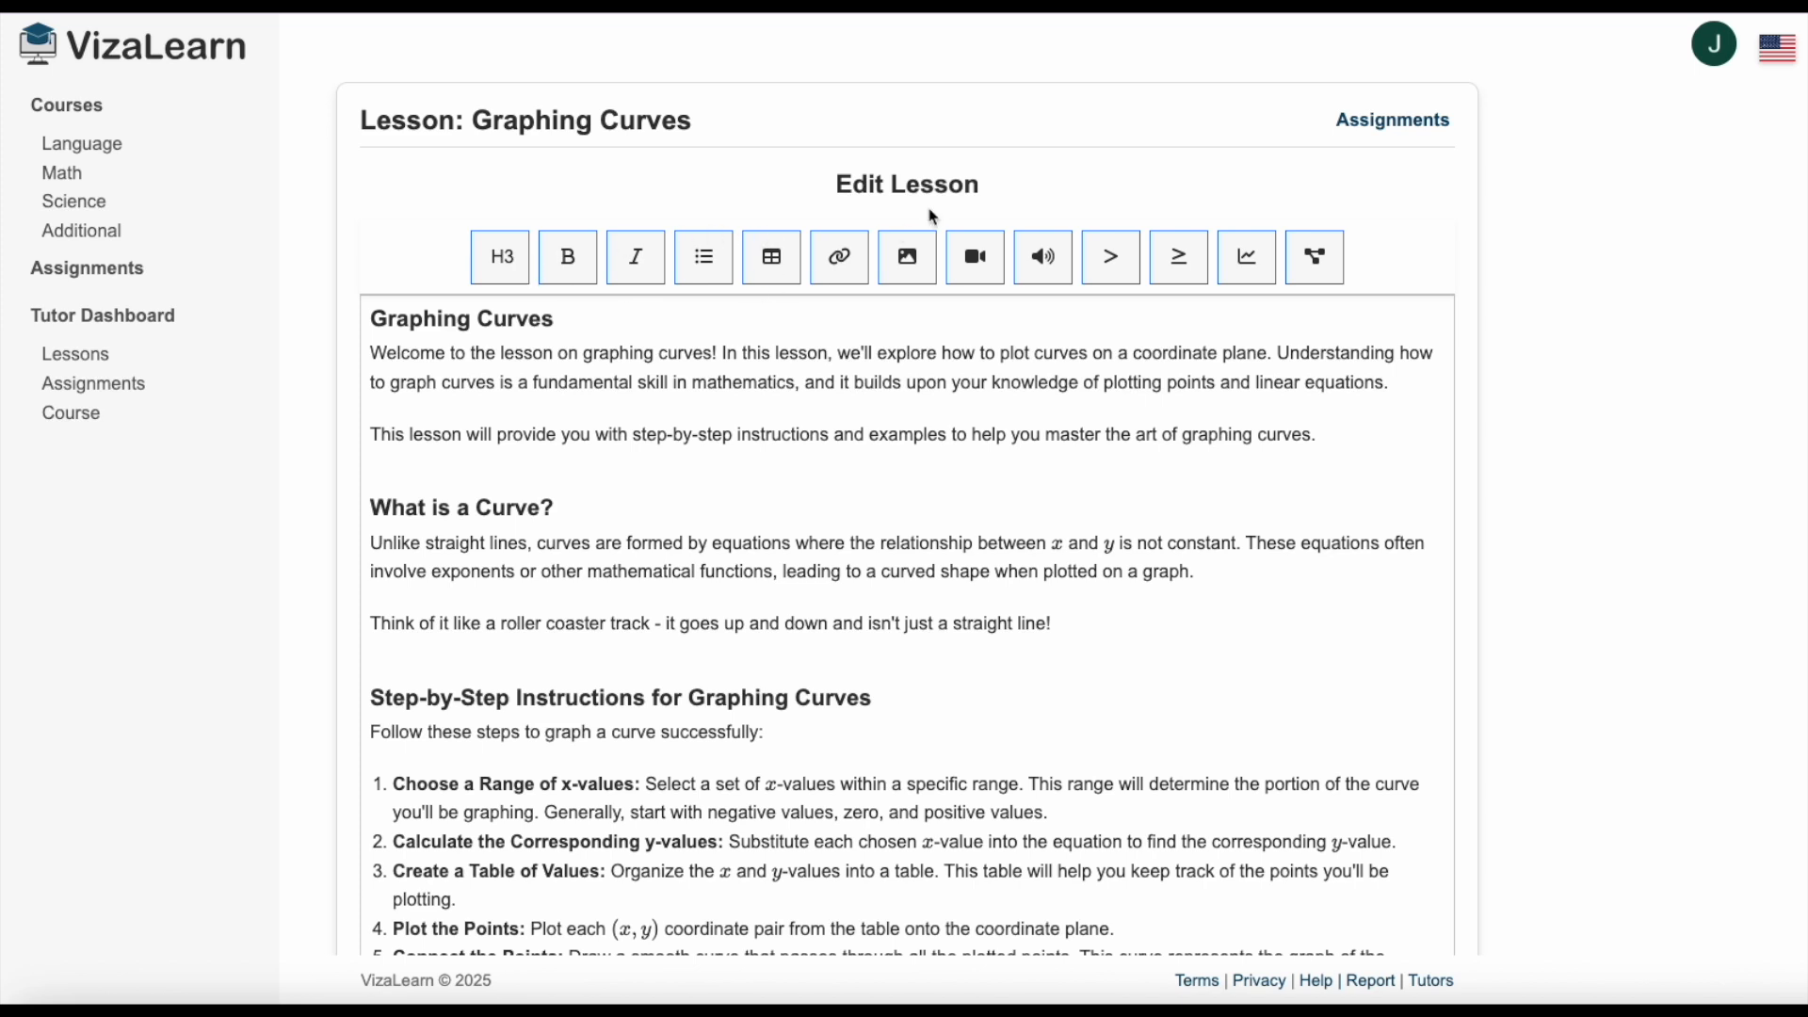
scroll(911, 223, "down", 2)
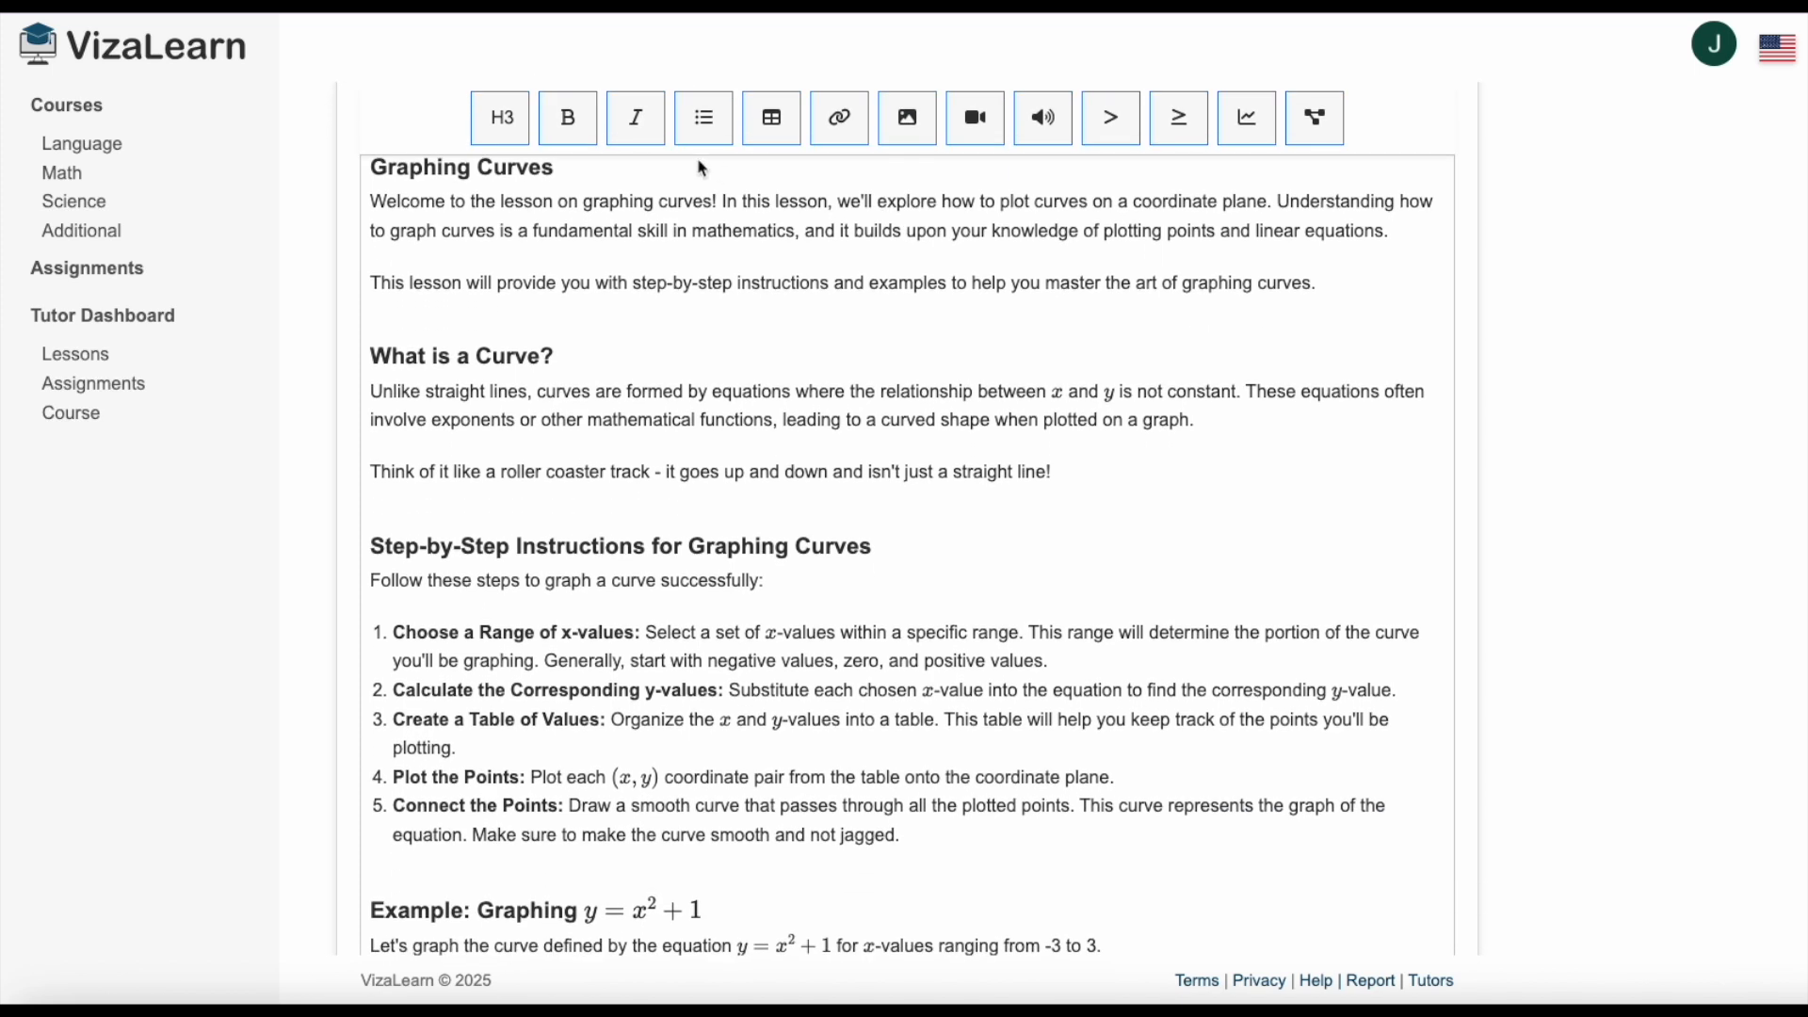
scroll(716, 171, "down", 2)
scroll(852, 371, "down", 4)
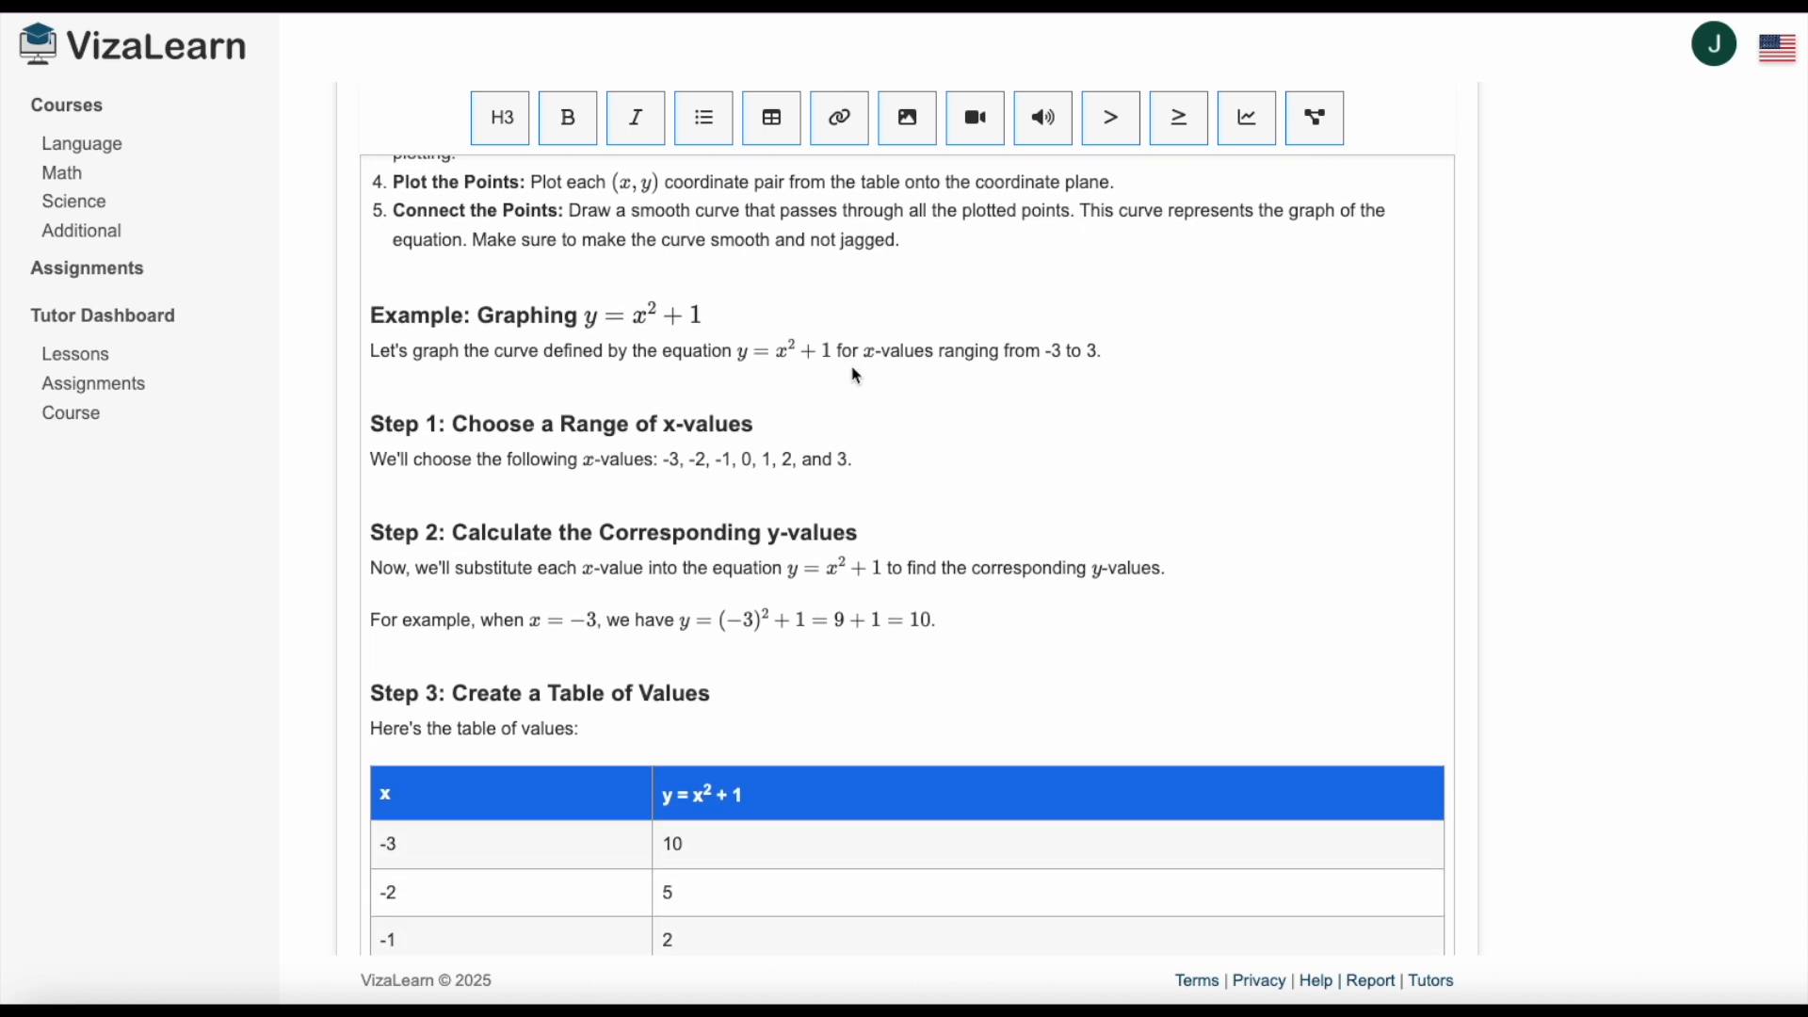
scroll(907, 335, "up", 8)
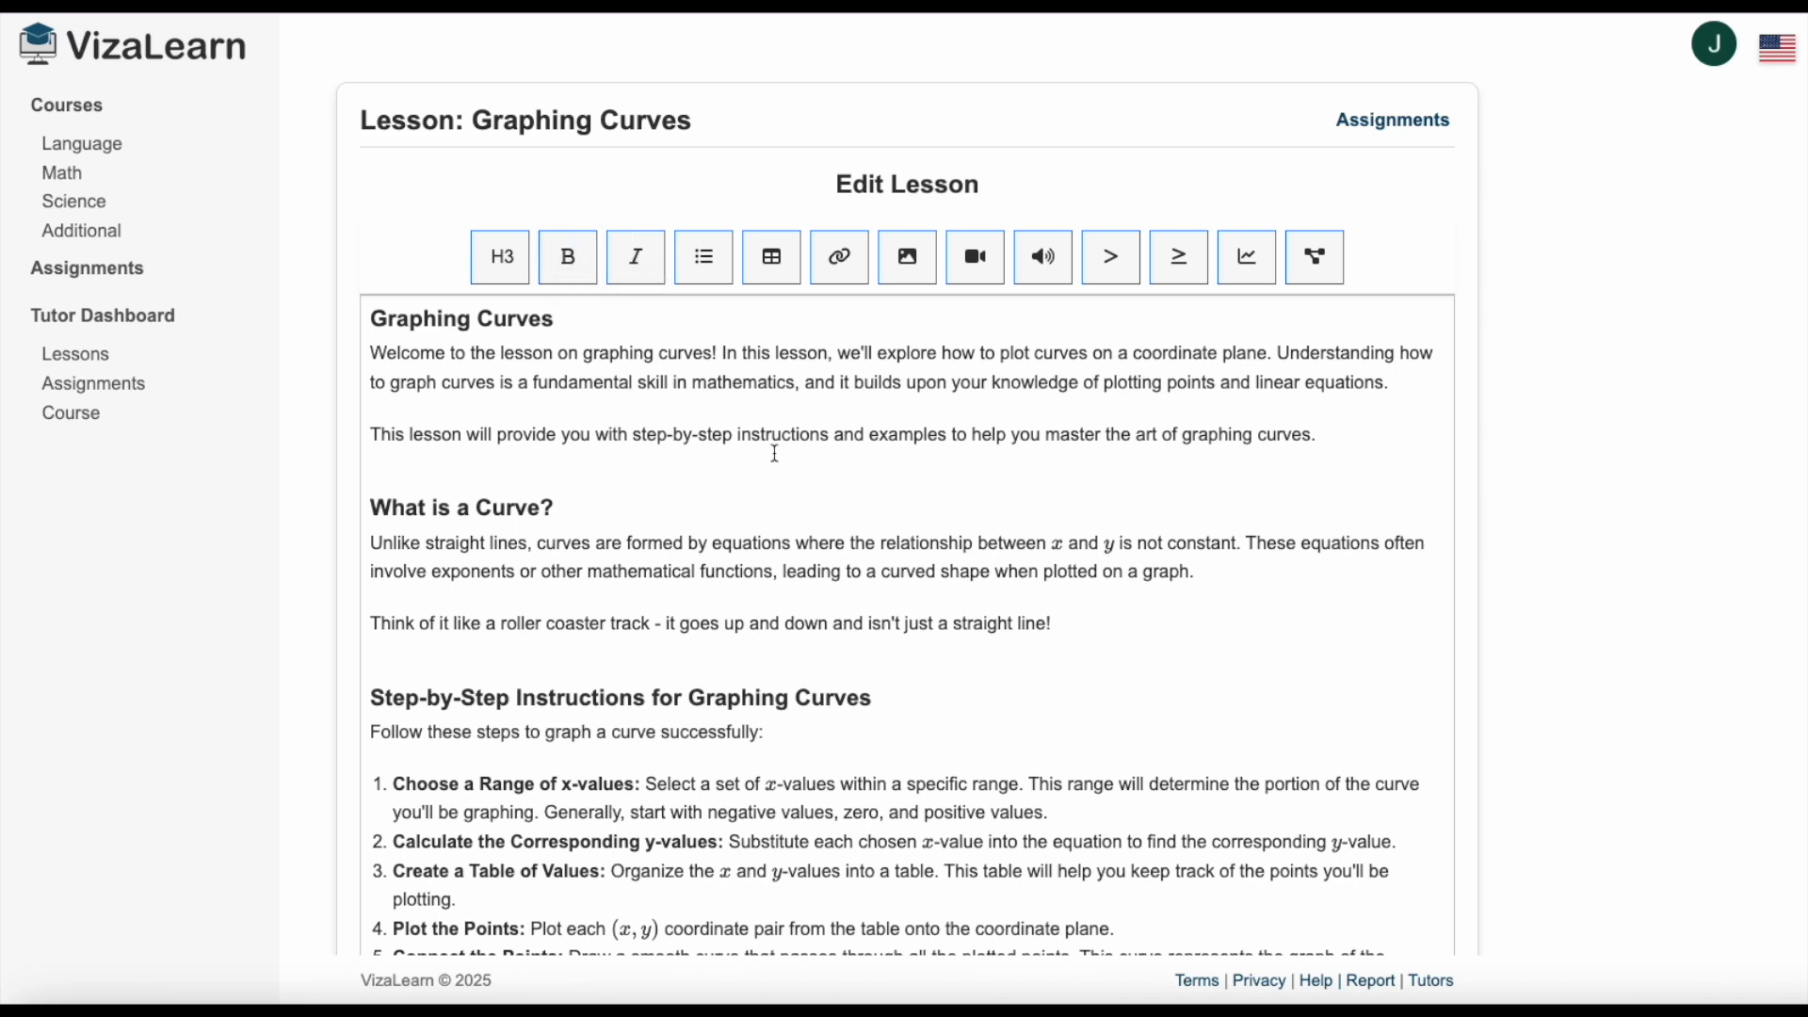
Add the H3 heading "What Build Curves?" after the lesson's introduction, followed by a new text line.
left_click(1377, 431)
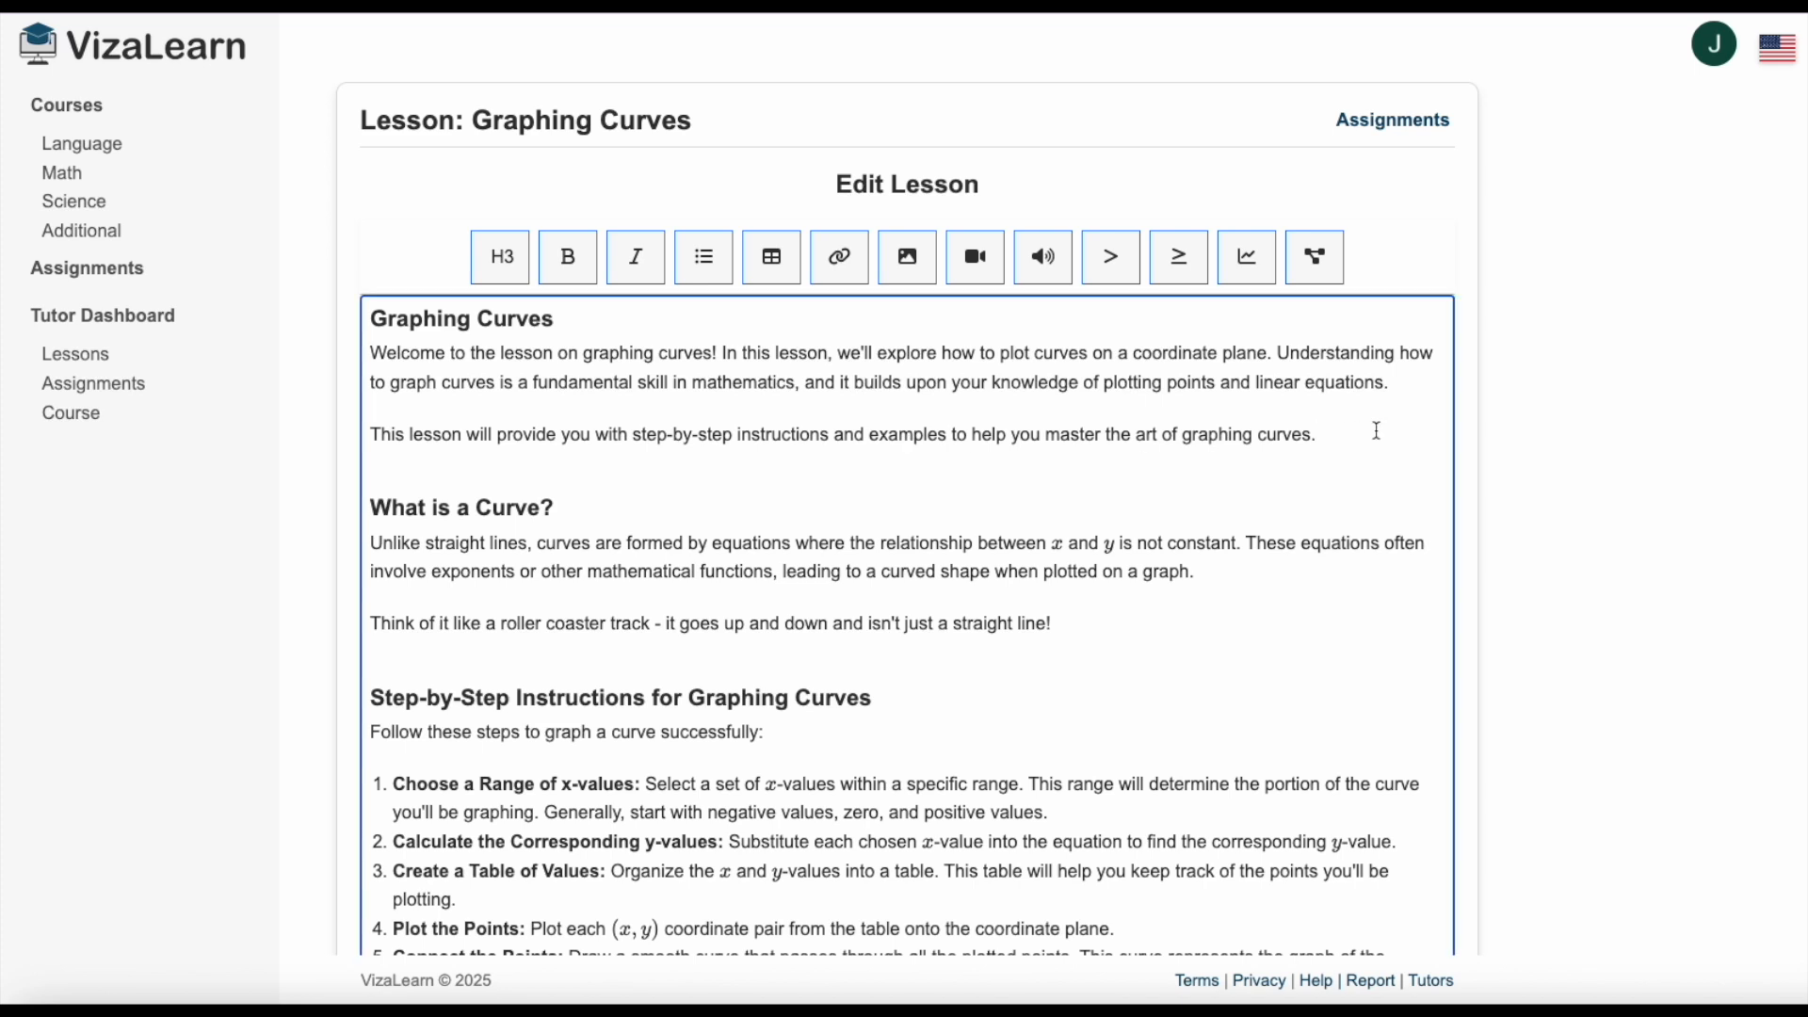
key("Return")
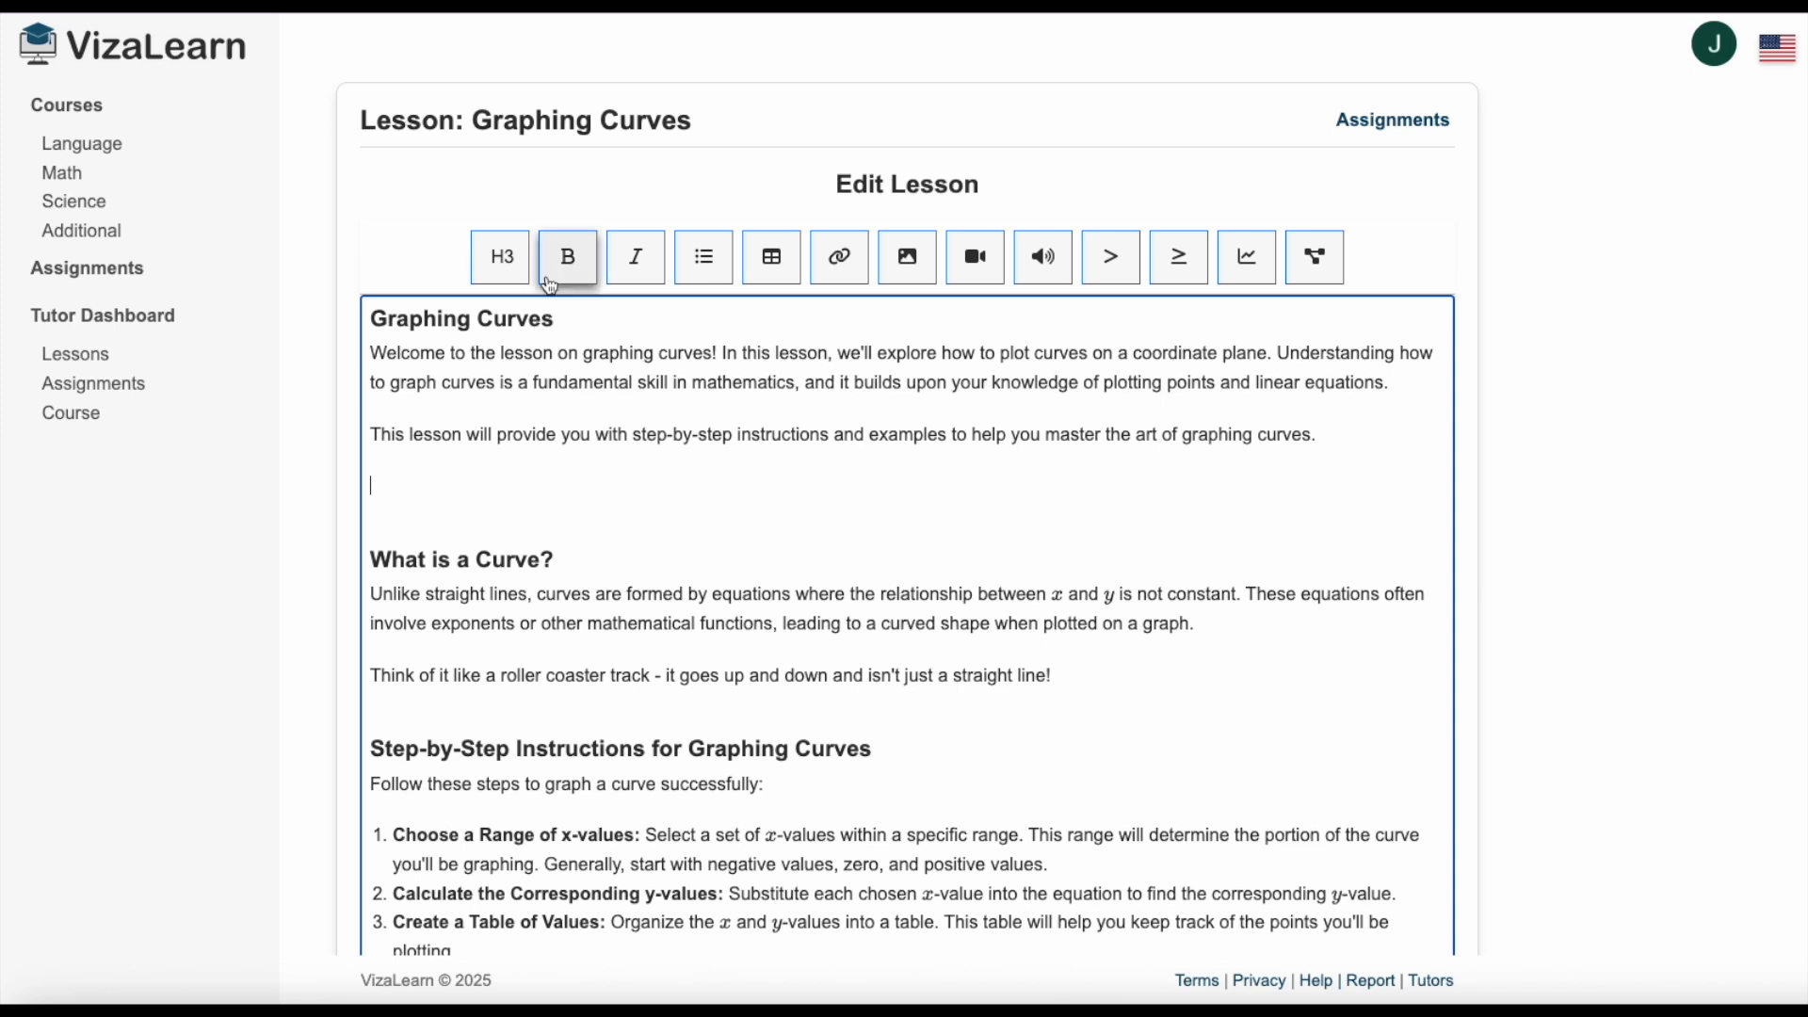
left_click(503, 256)
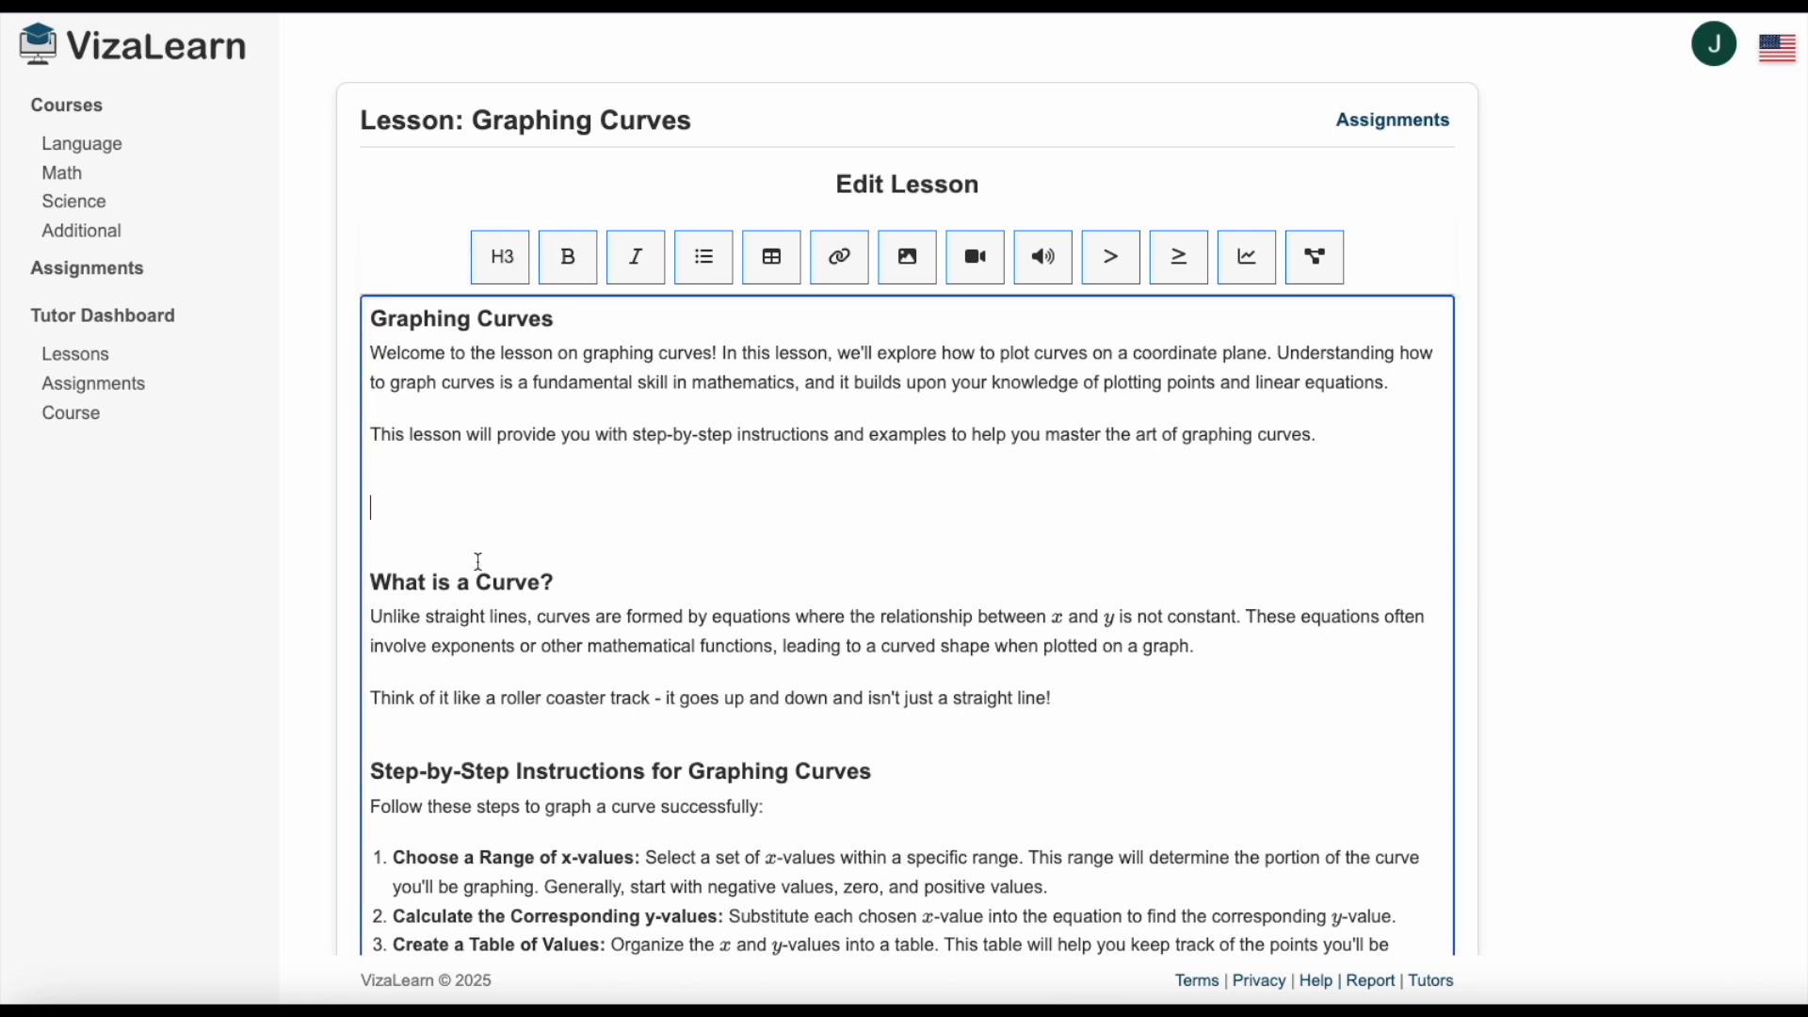
type("What Build Curves?")
key("Return")
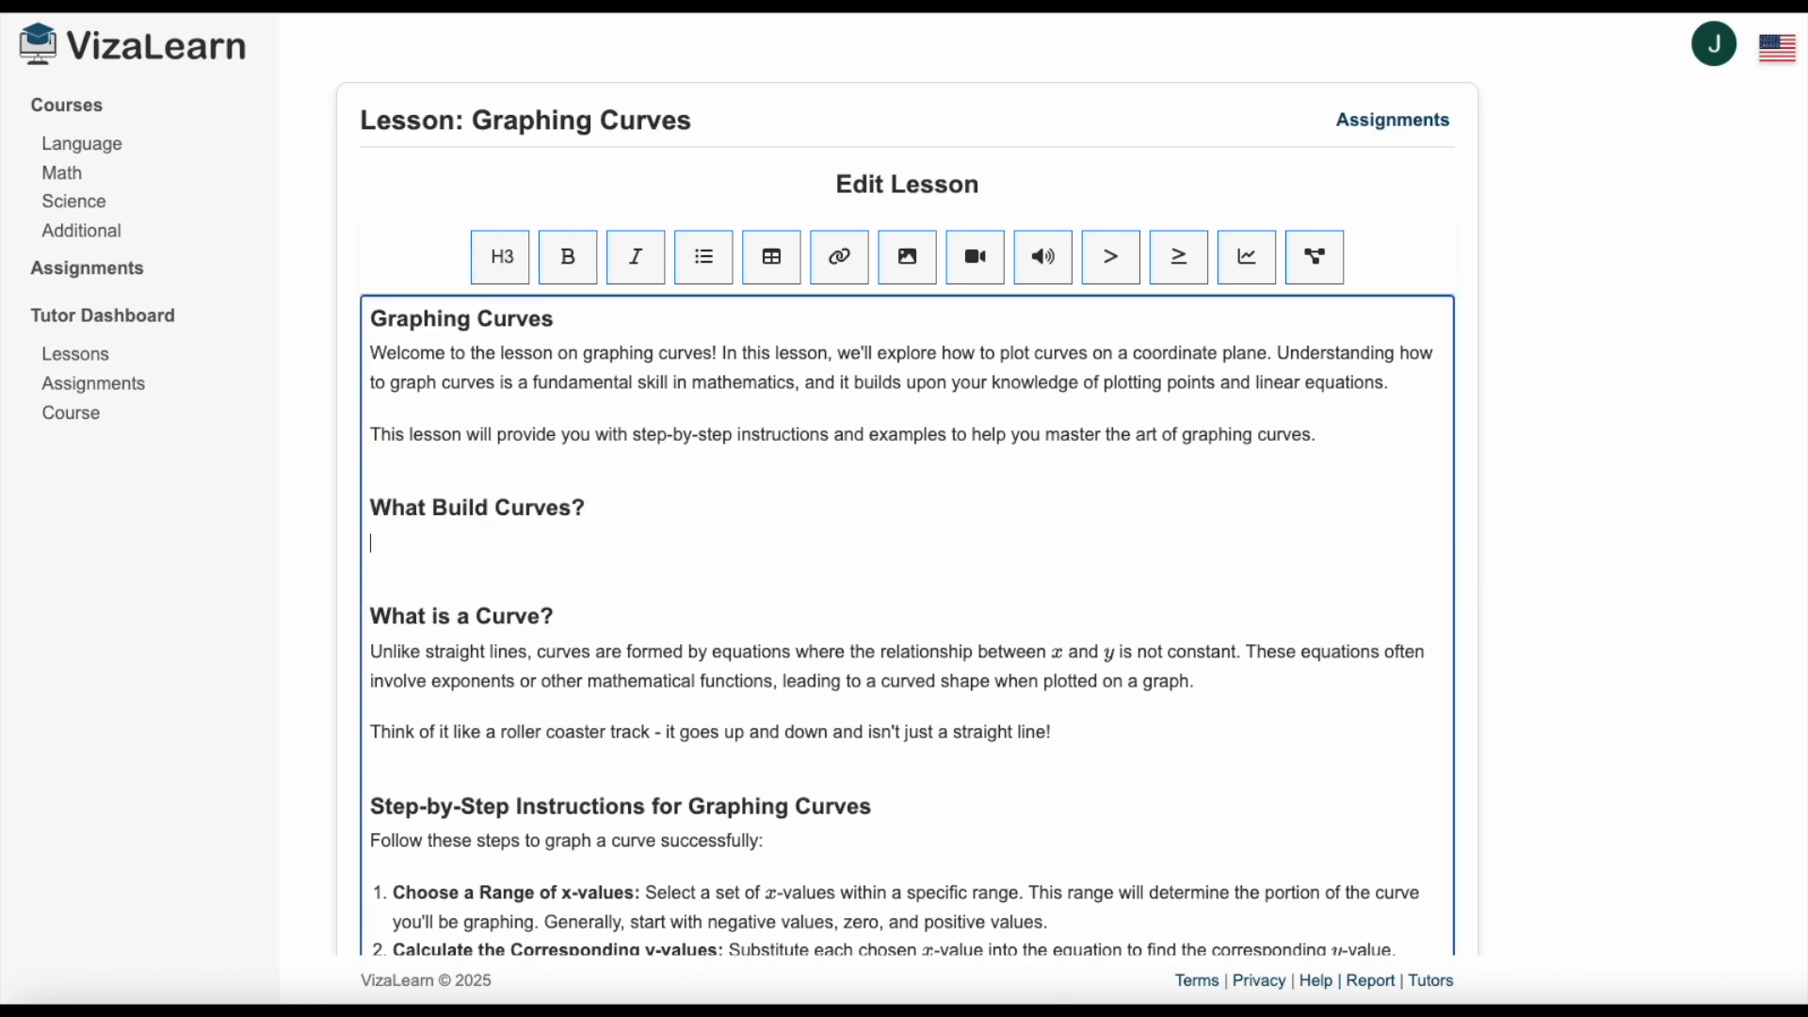
Paste the copied paragraph on why building graphs is crucial under the "What Build Curves?" heading.
key("super+Tab")
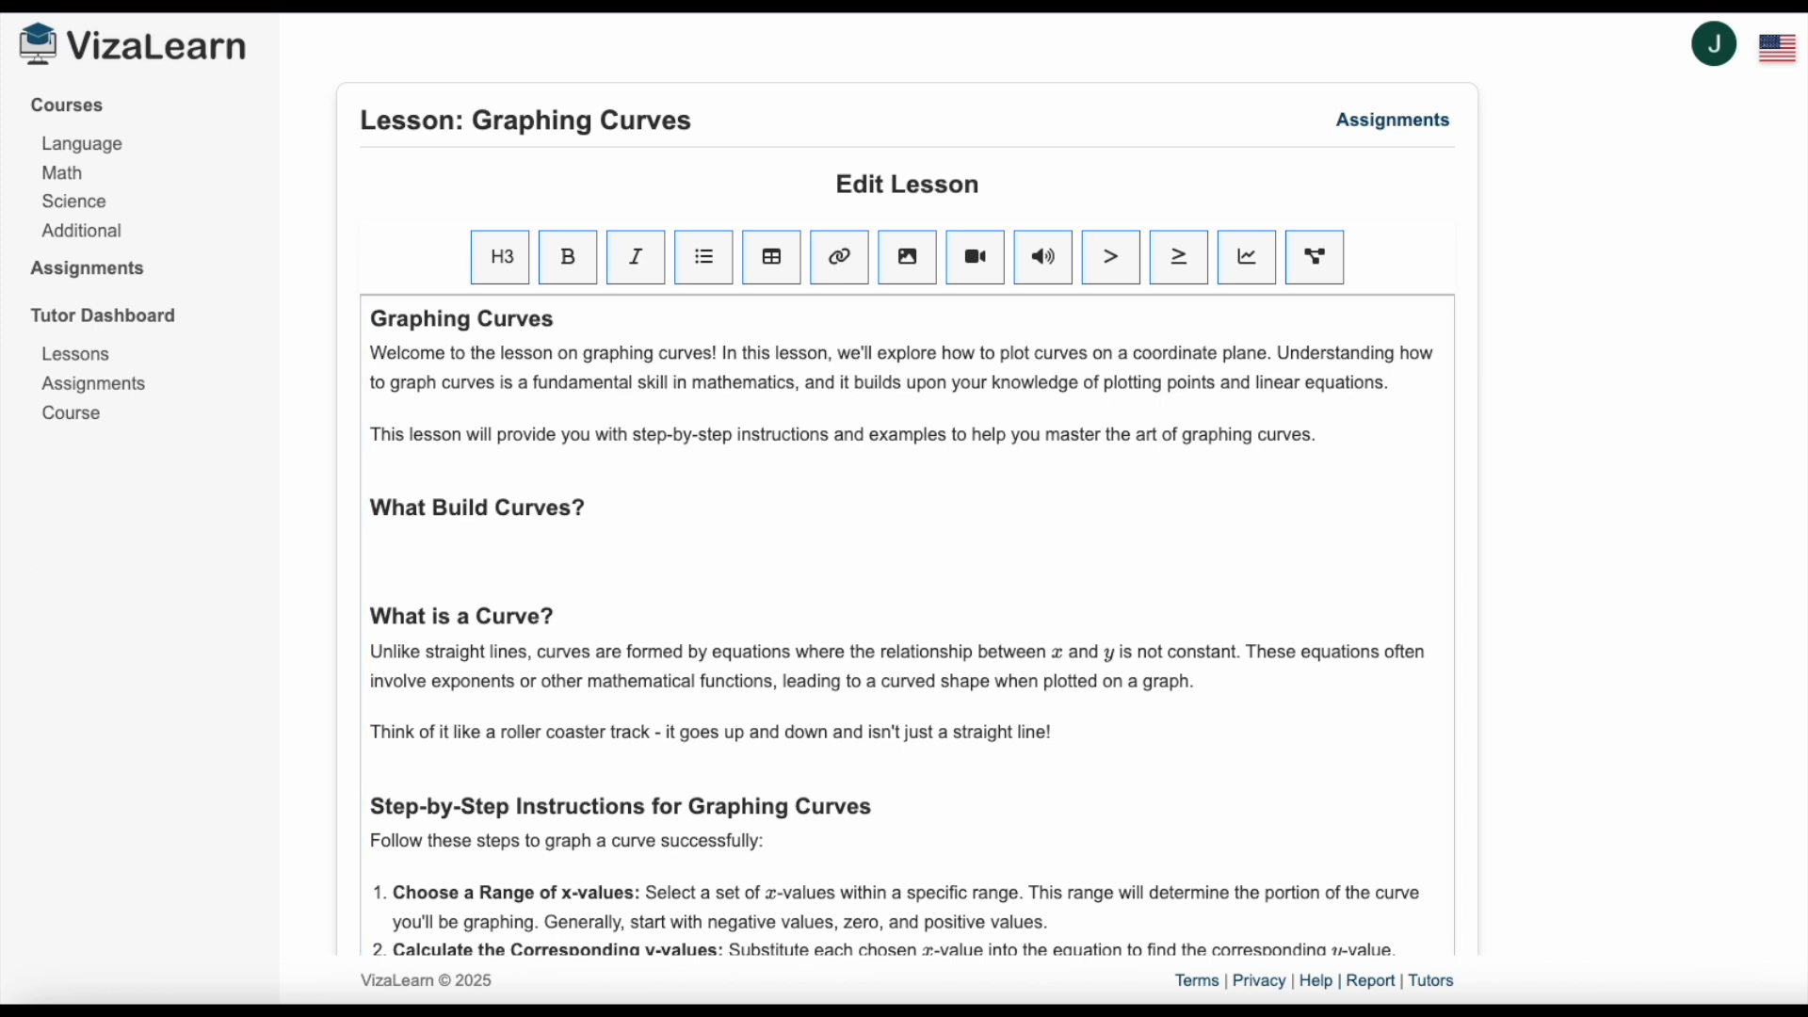
left_click(436, 550)
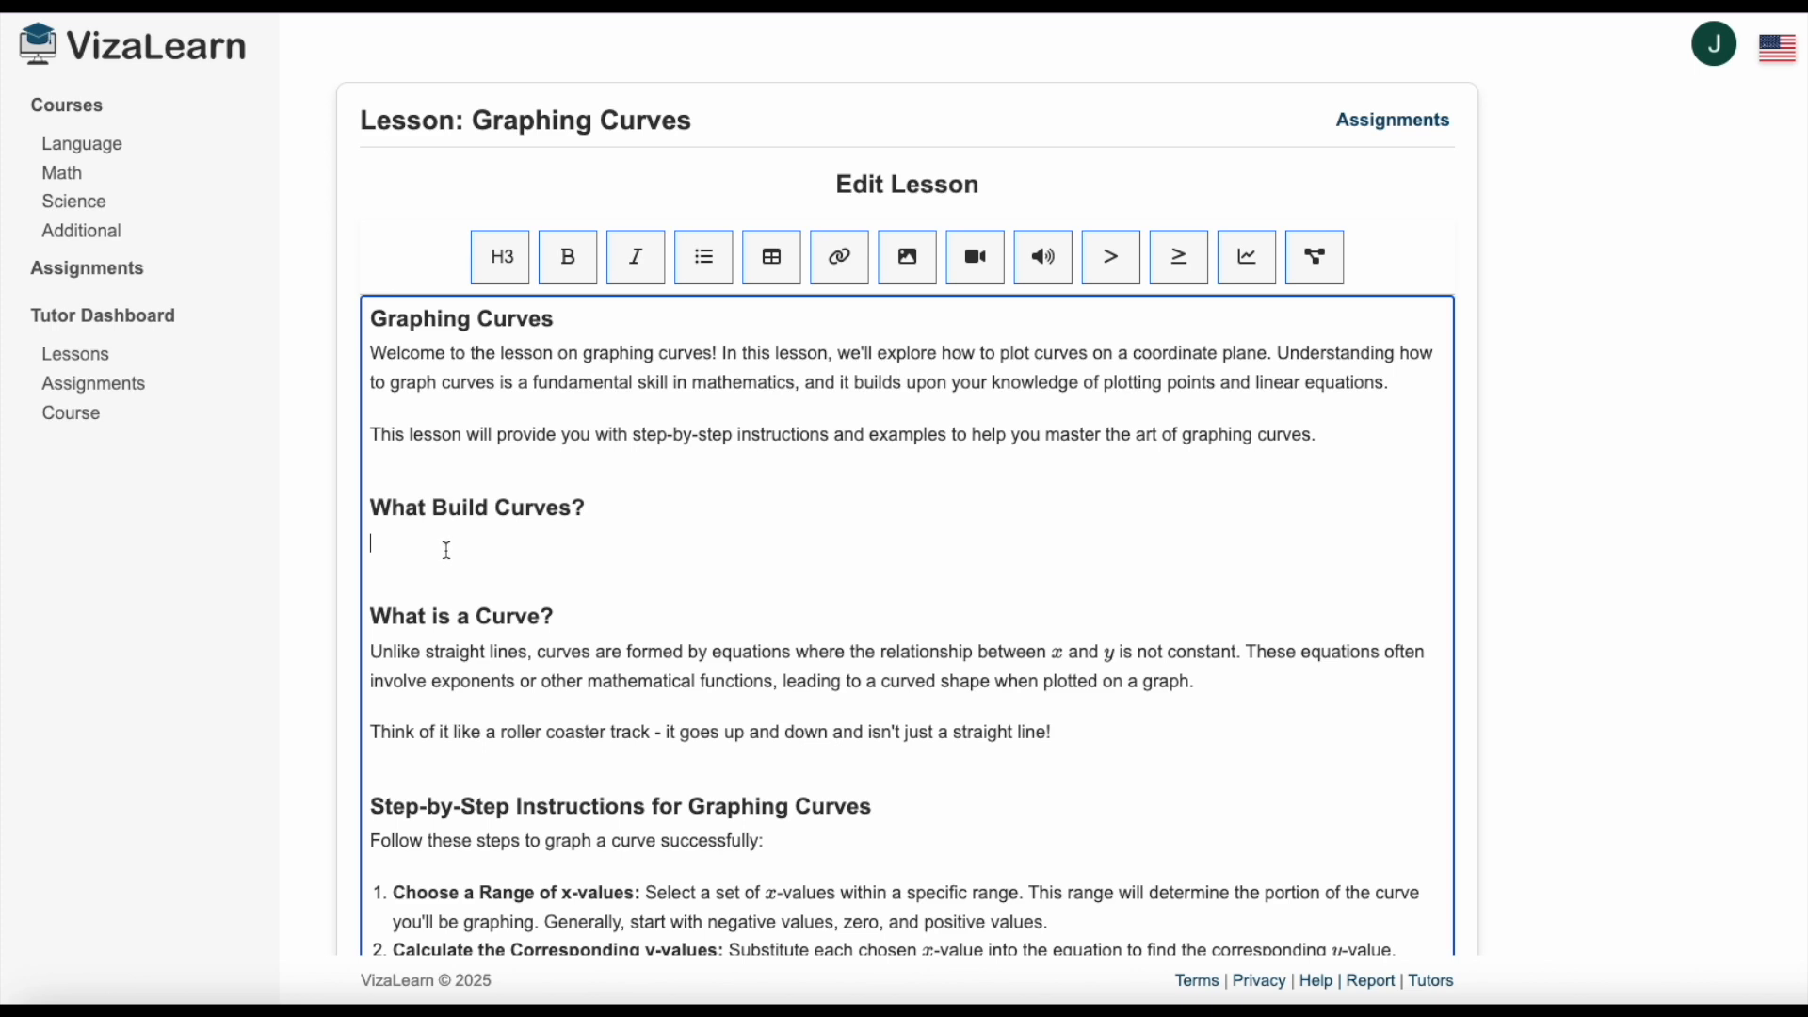
type("Building graphs is crucial because they transform complex data into easily understandable visual representations. Instead of sifting through rows of numbers, graphs allow us to quickly identify patterns, trends, and outliers. This visual clarity helps in making informed decisions, whether it's understanding market fluctuations, predicting future outcomes, or analyzing scientific data. Graphs serve as a universal language, enabling clear communication of insights across different fields and audiences, ultimately fostering better comprehension and more effective problem-solving.")
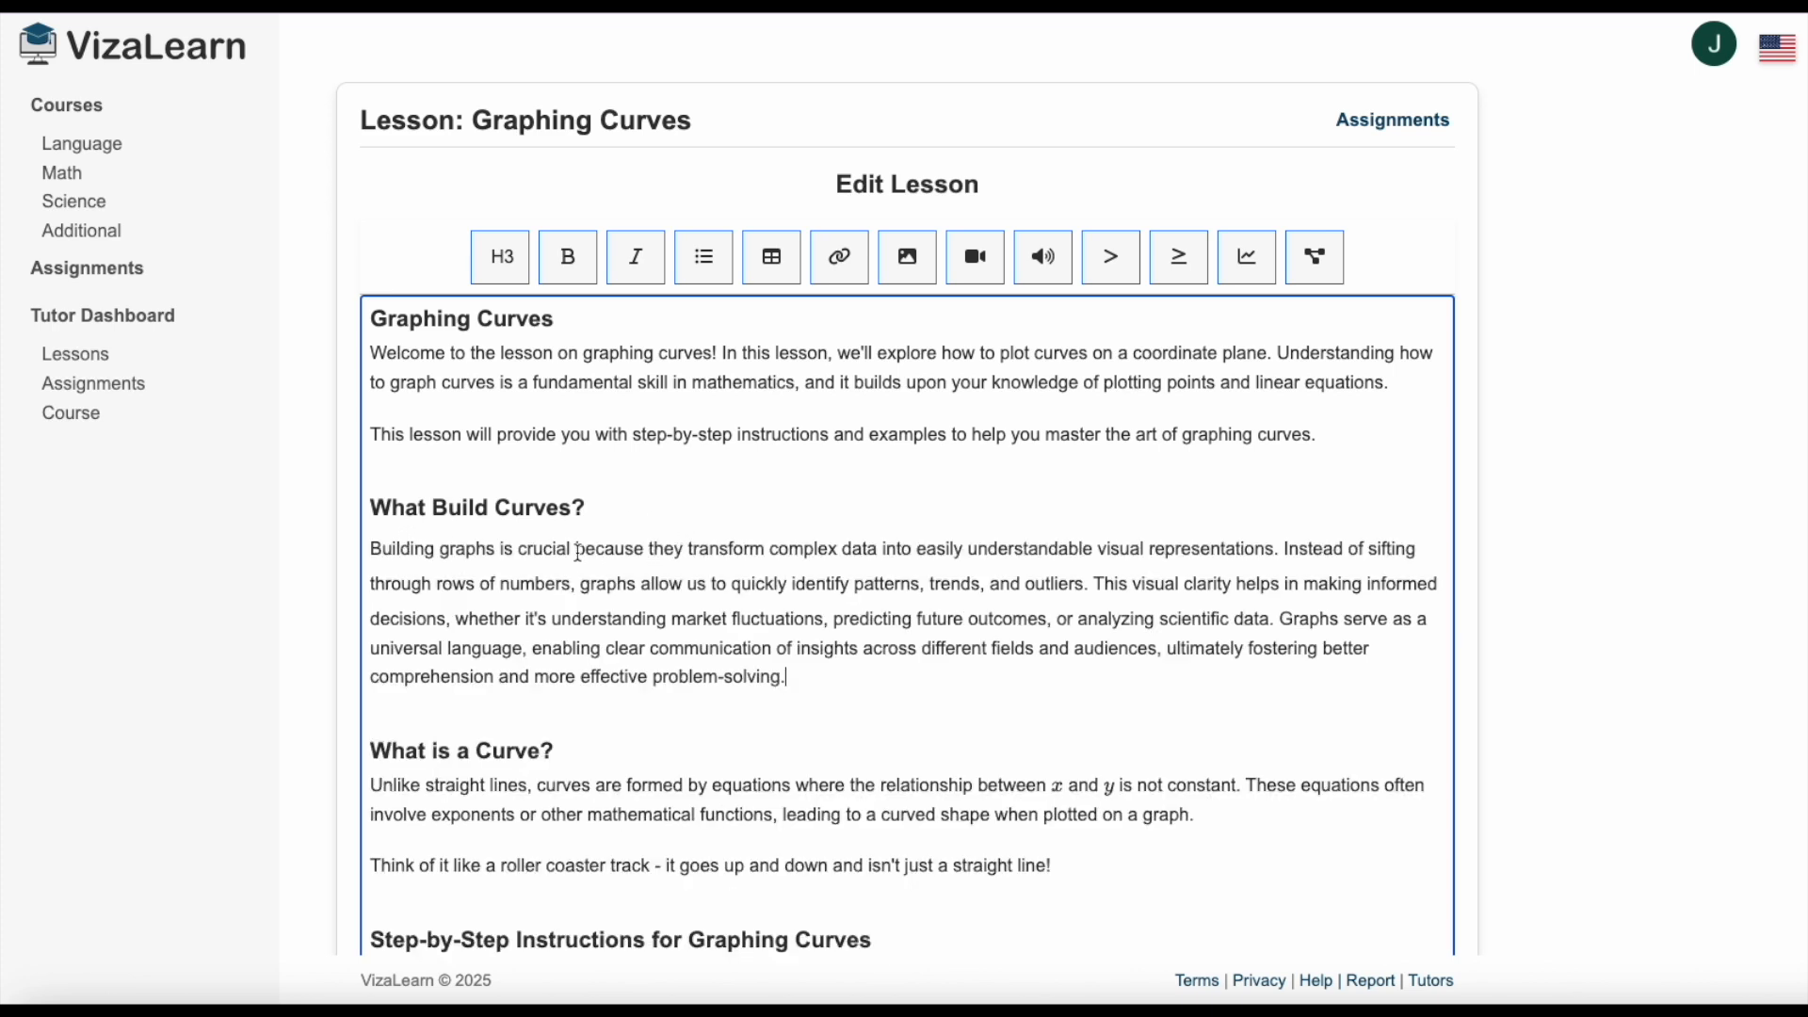
Make "Building graphs is crucial" bold and "transform" italic in the pasted paragraph.
left_click_drag(580, 553, 343, 558)
left_click(576, 266)
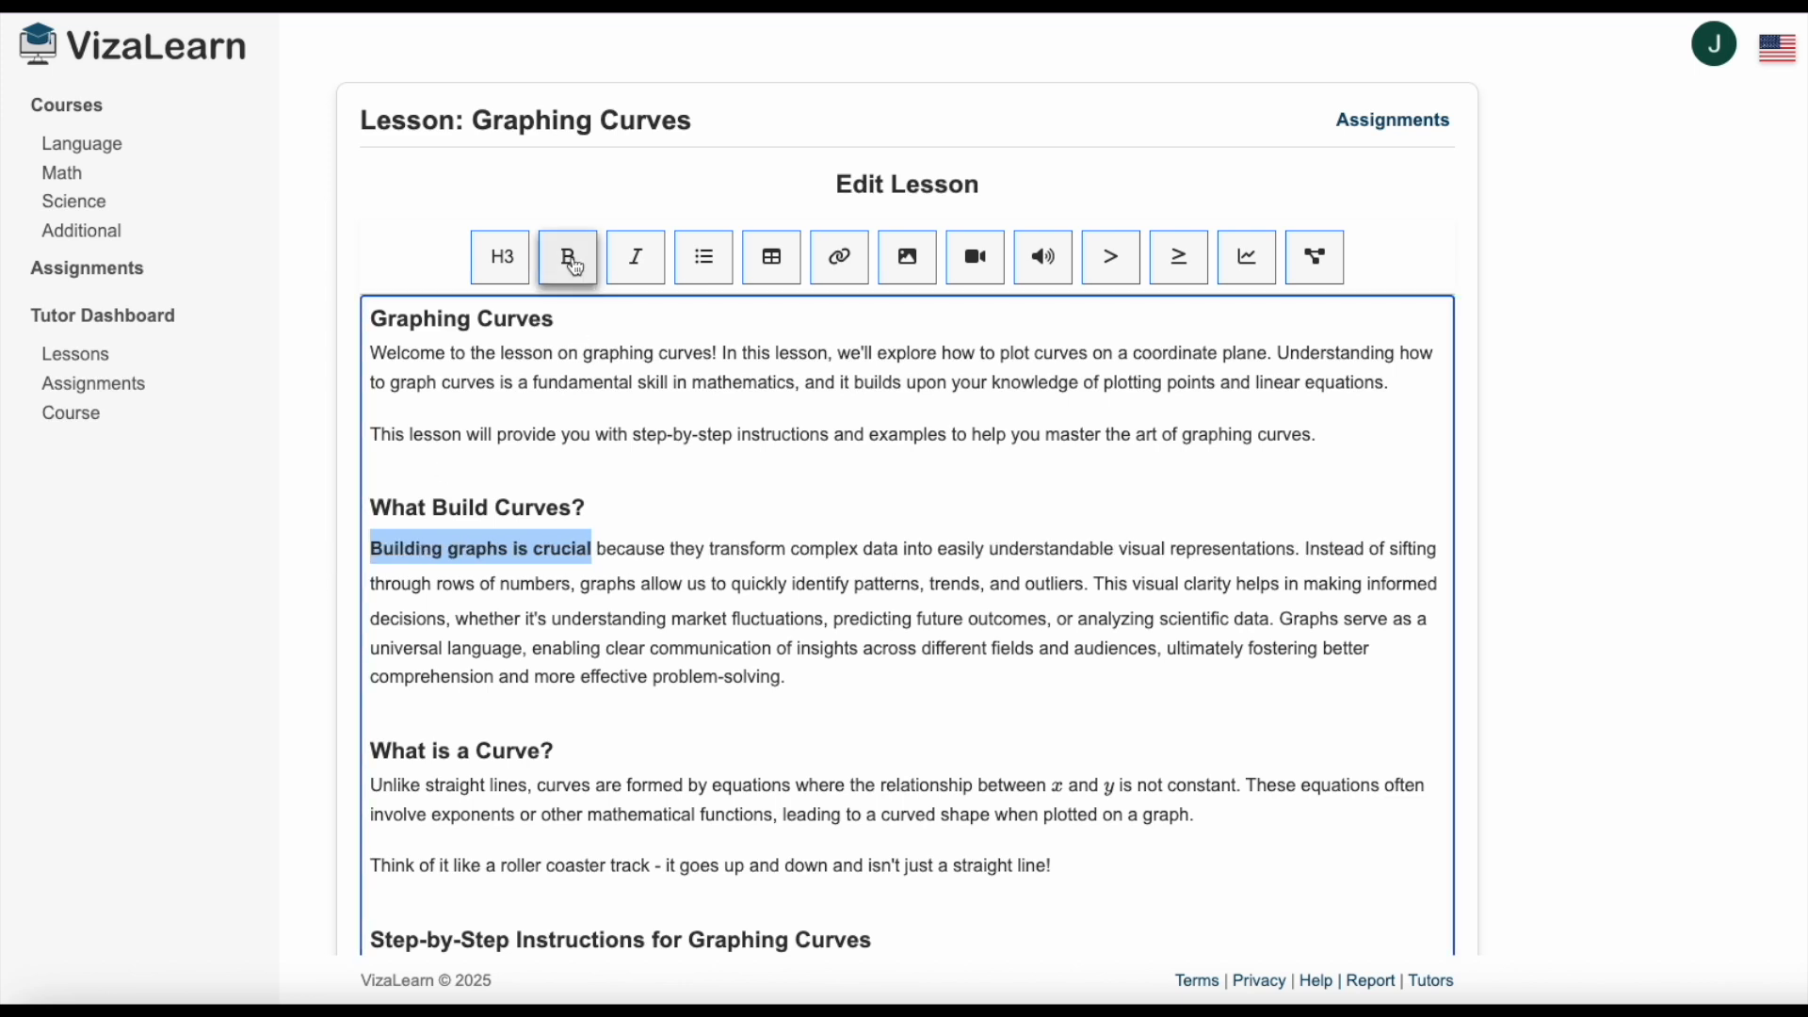
double_click(749, 549)
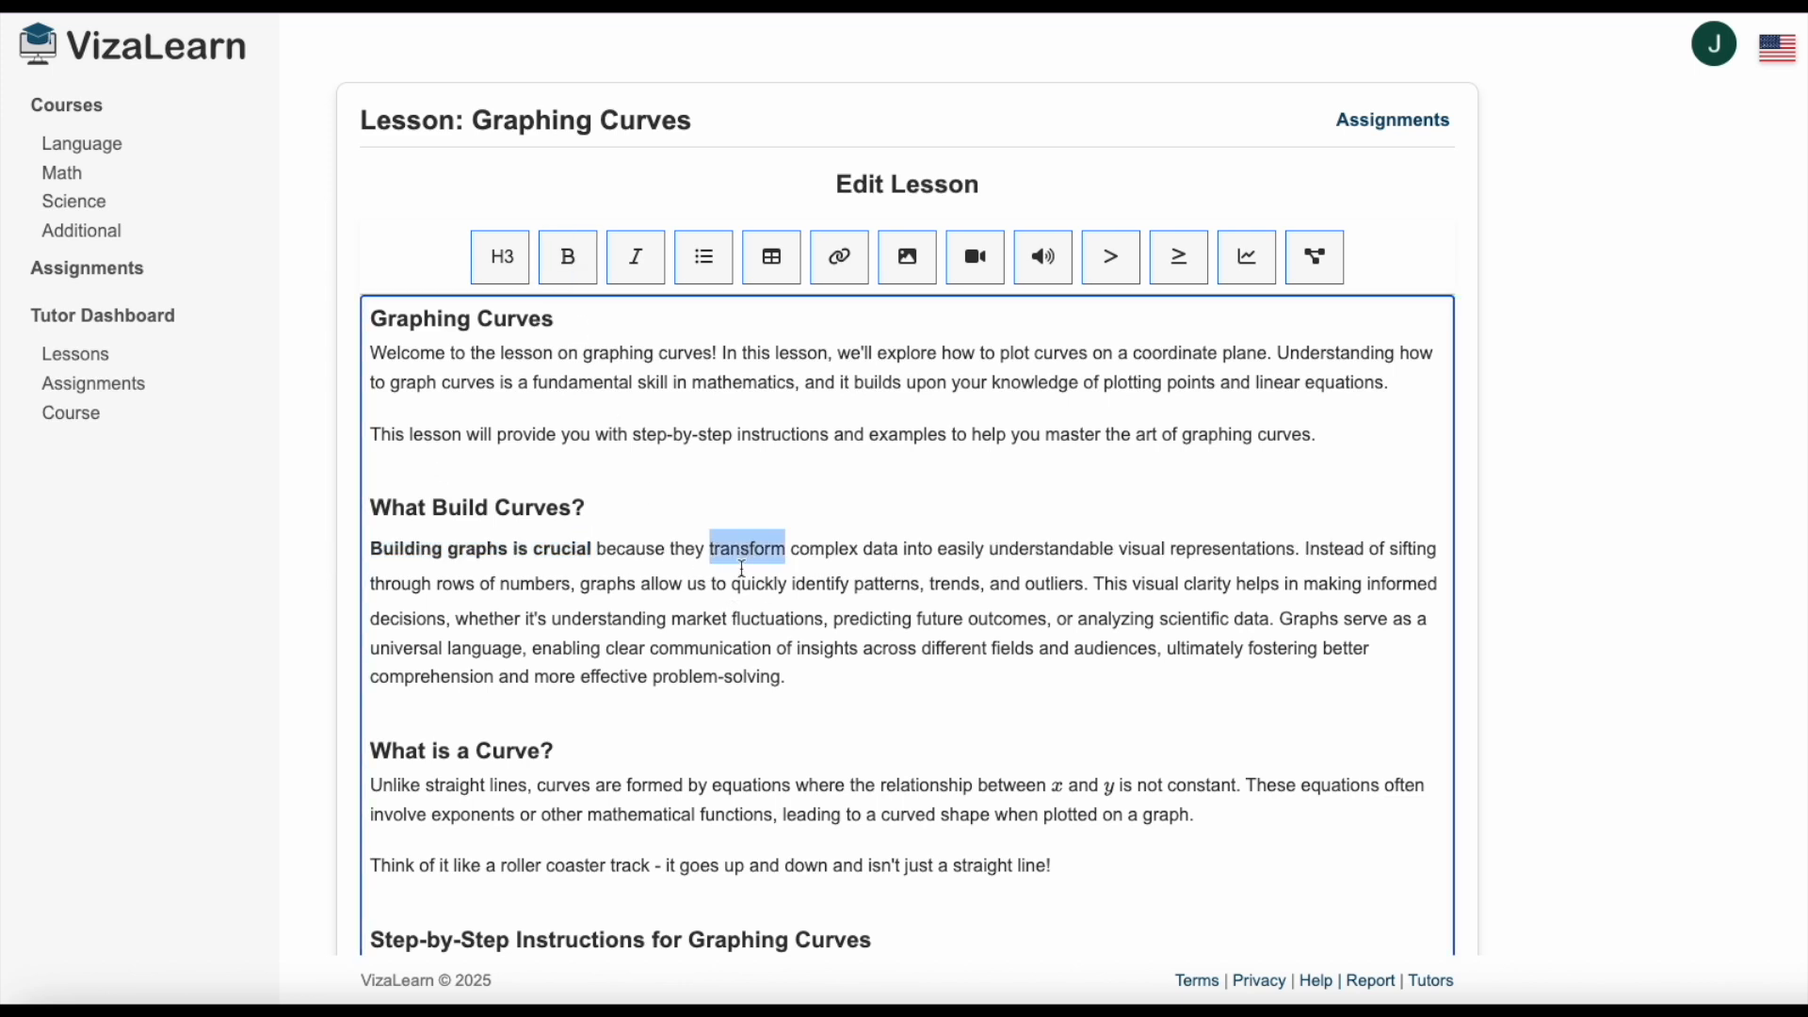
left_click(639, 266)
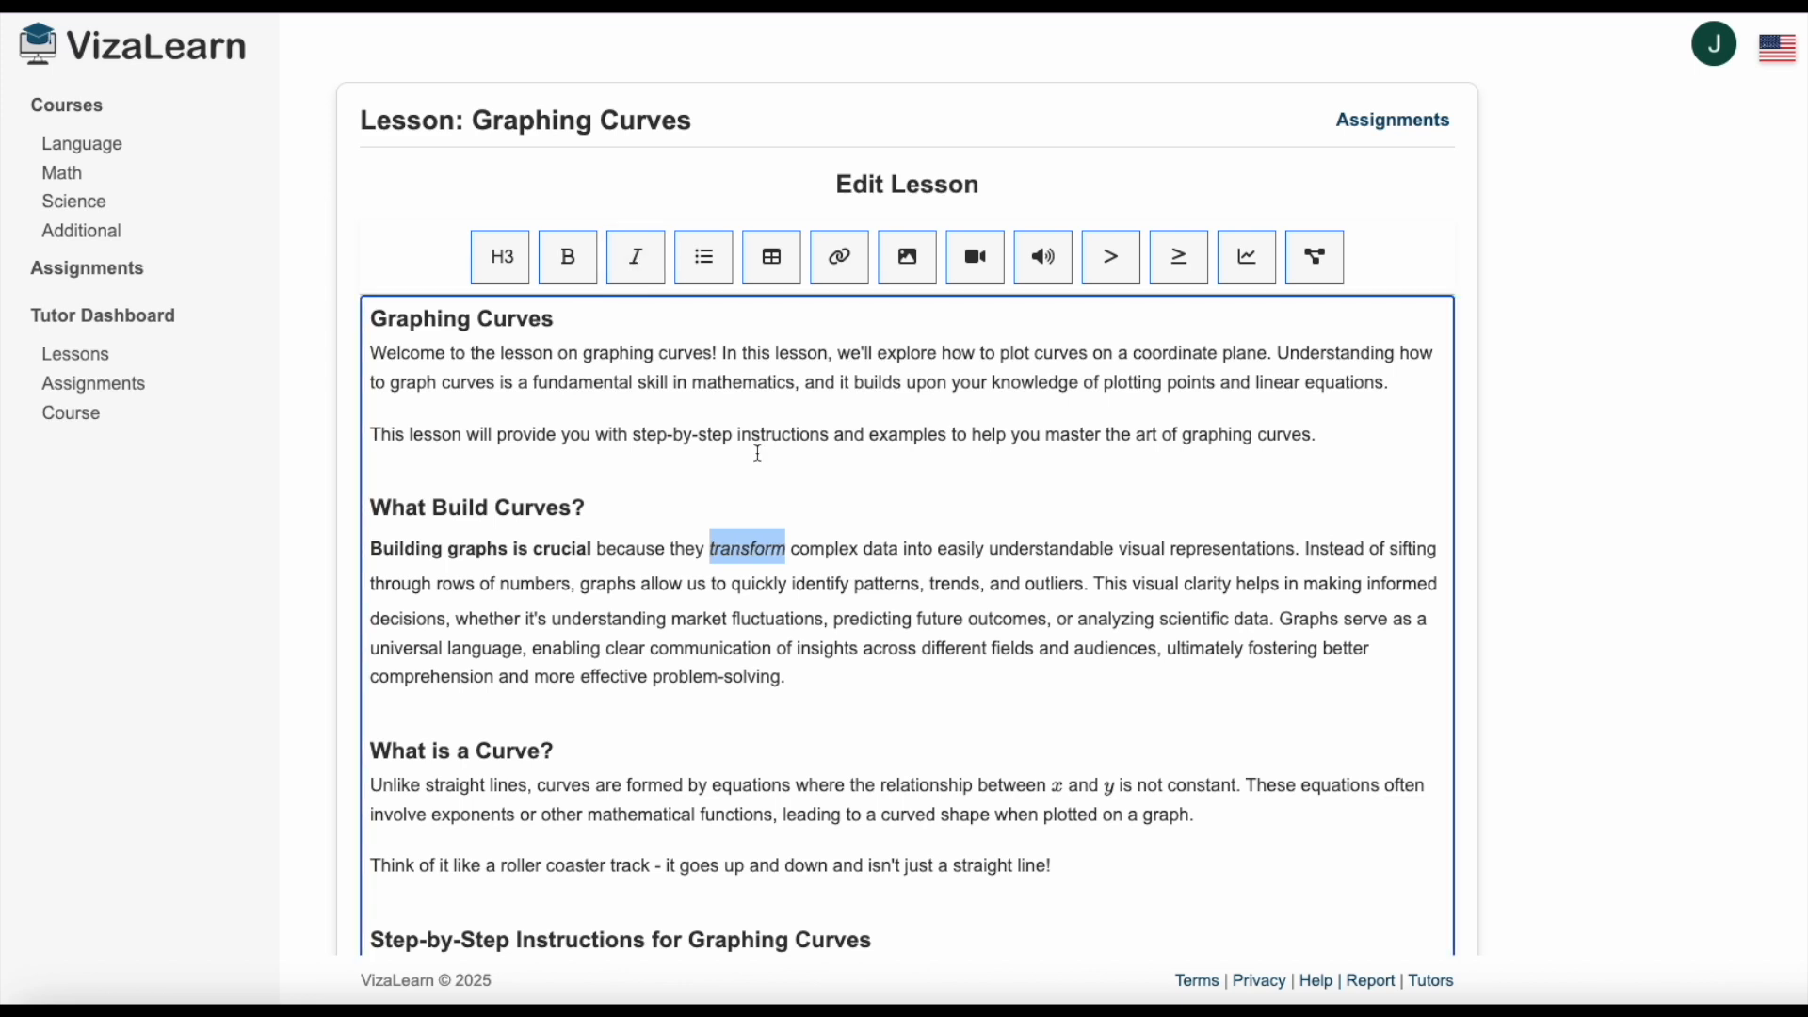
left_click(895, 607)
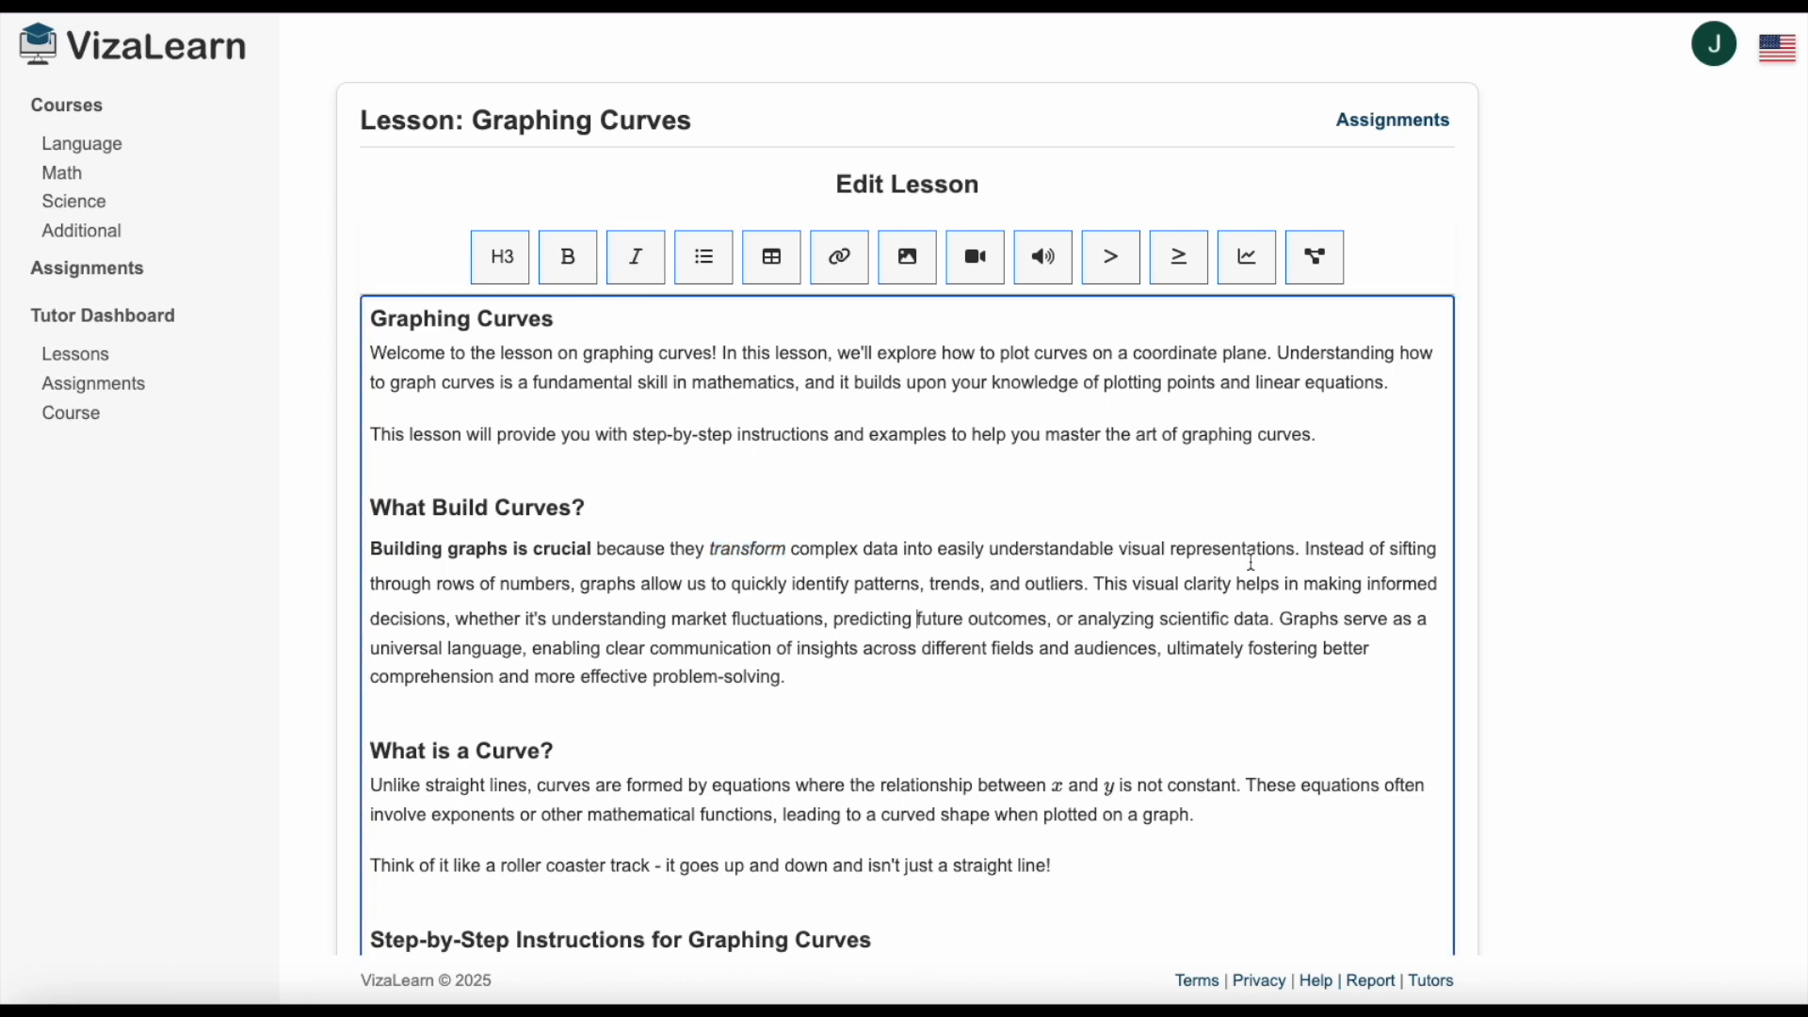
Split the paragraph before "Instead of sifting" and "This visual clarity", and turn the three parts into a bulleted list.
left_click(1308, 549)
key("Return")
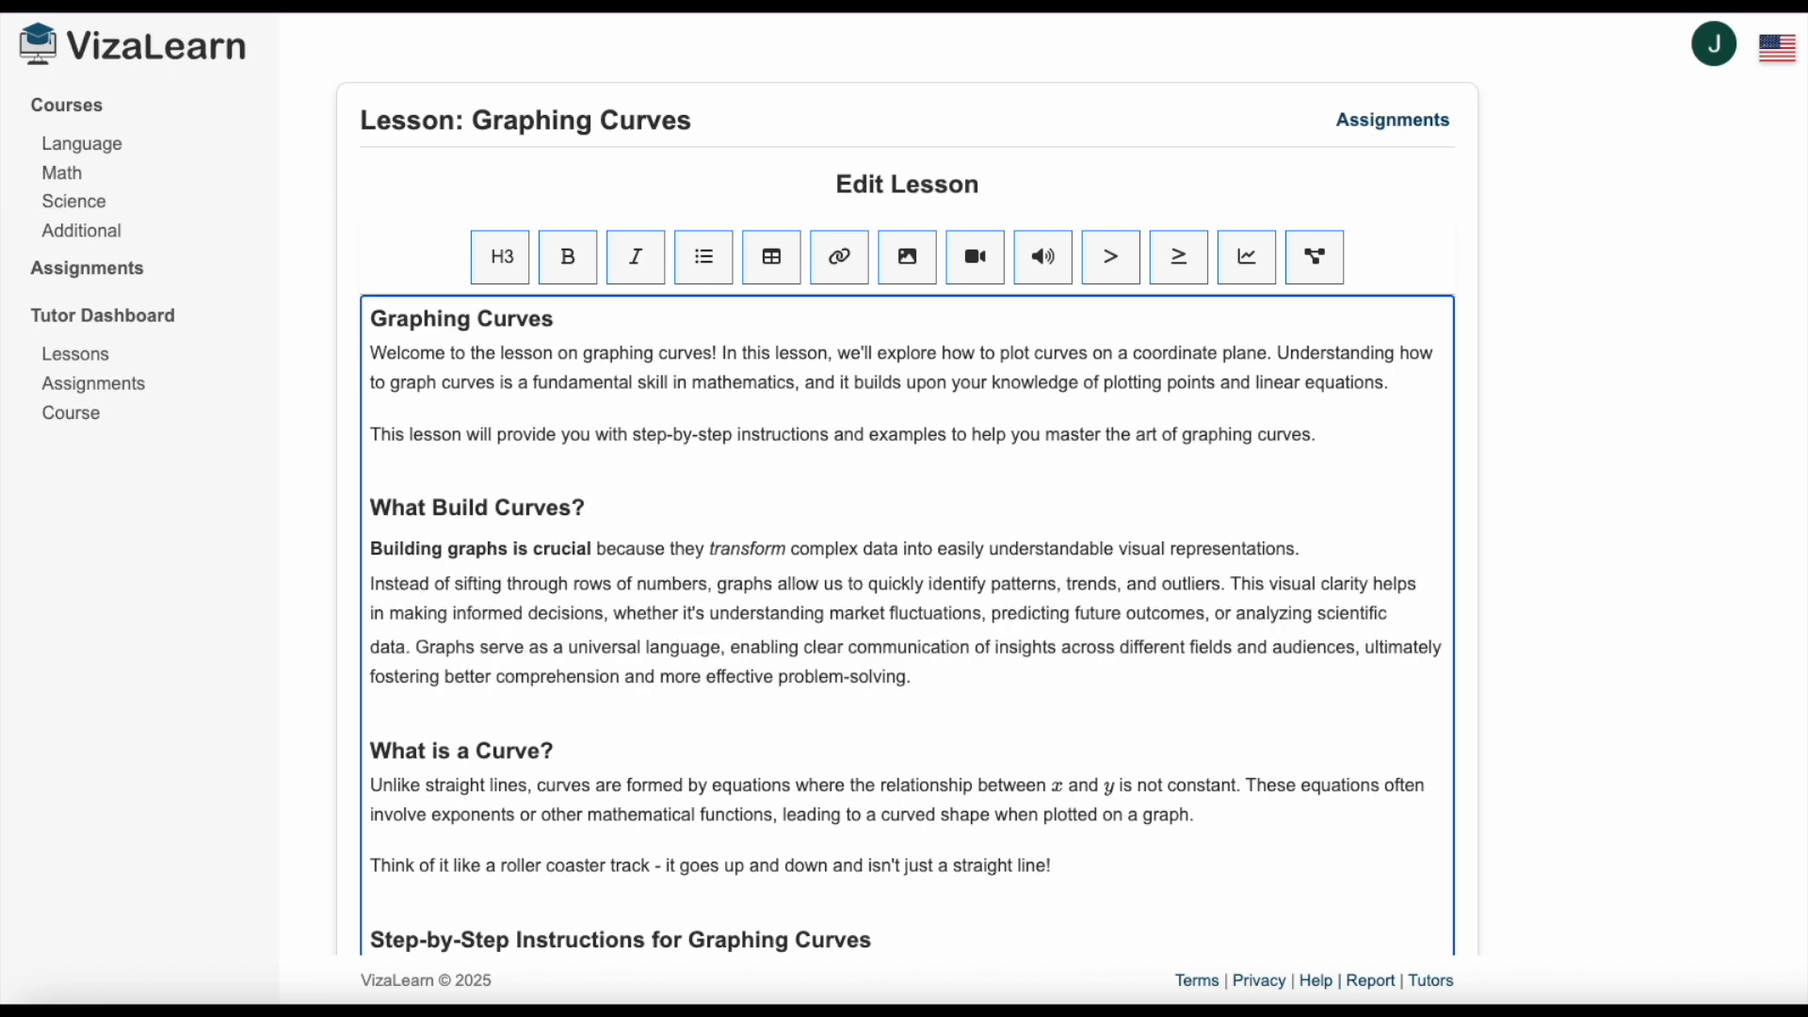
left_click(1233, 584)
key("Return")
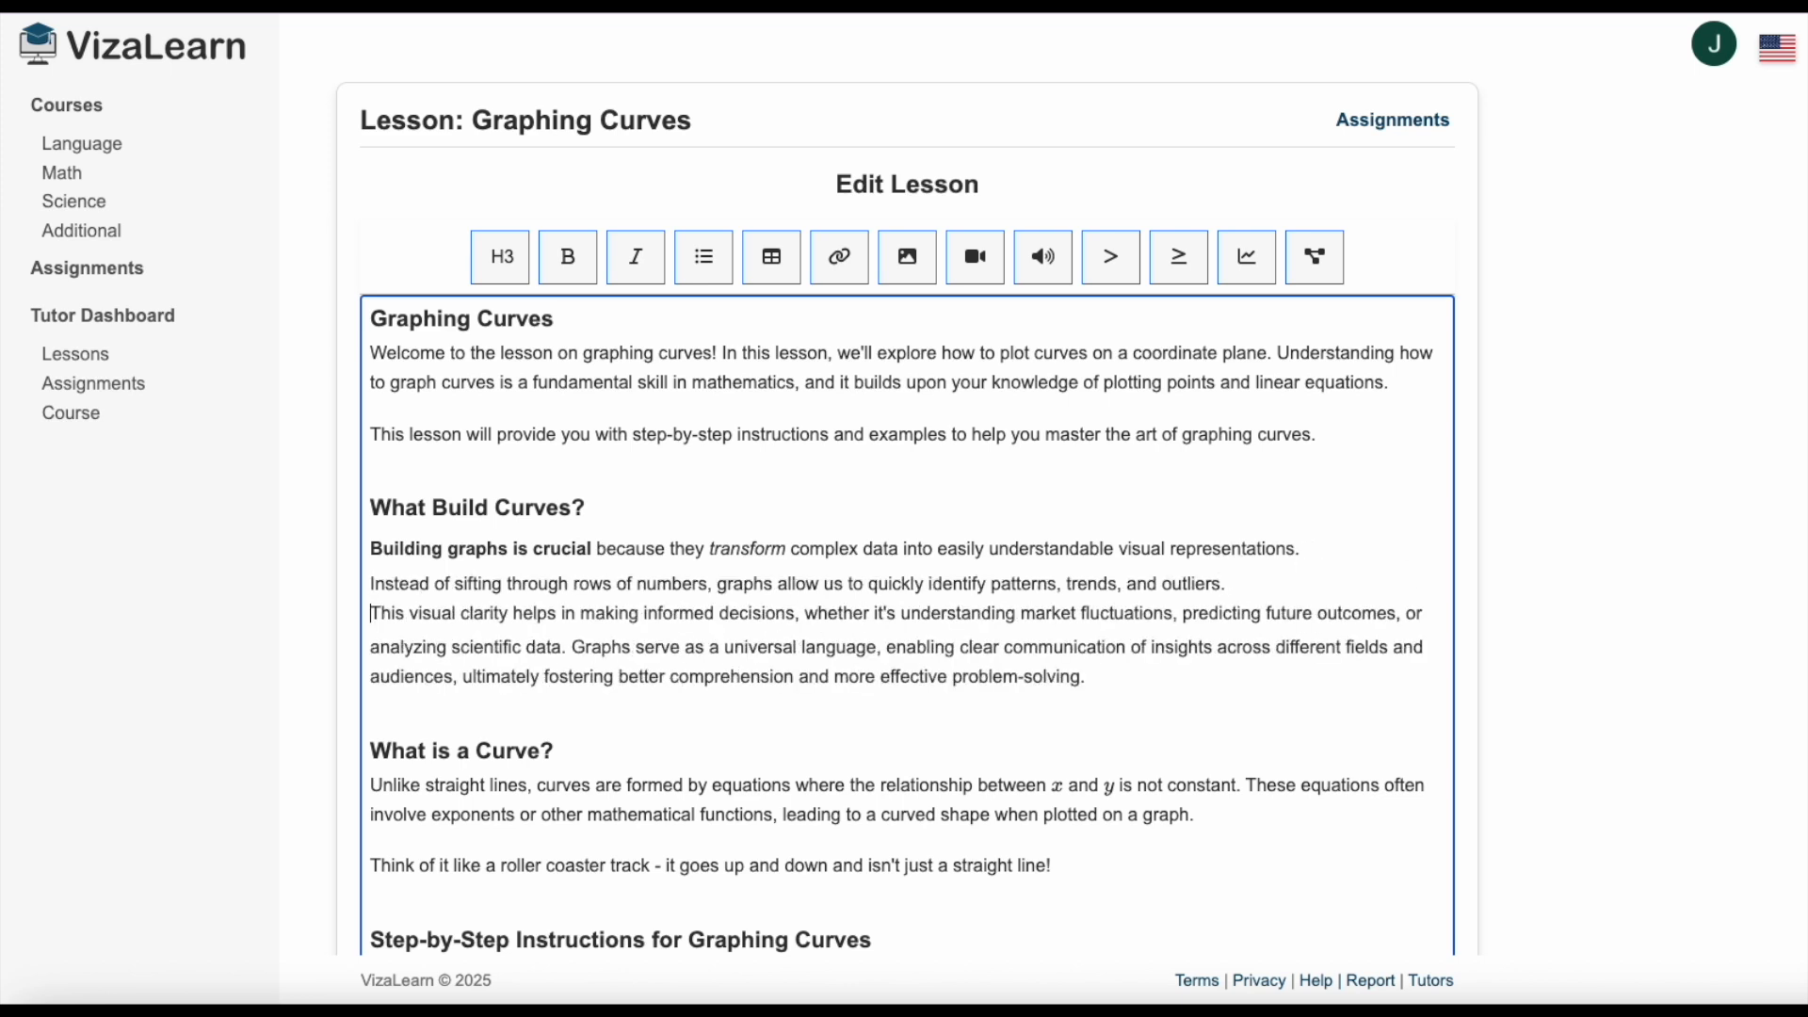
left_click_drag(1093, 678, 386, 556)
left_click(705, 256)
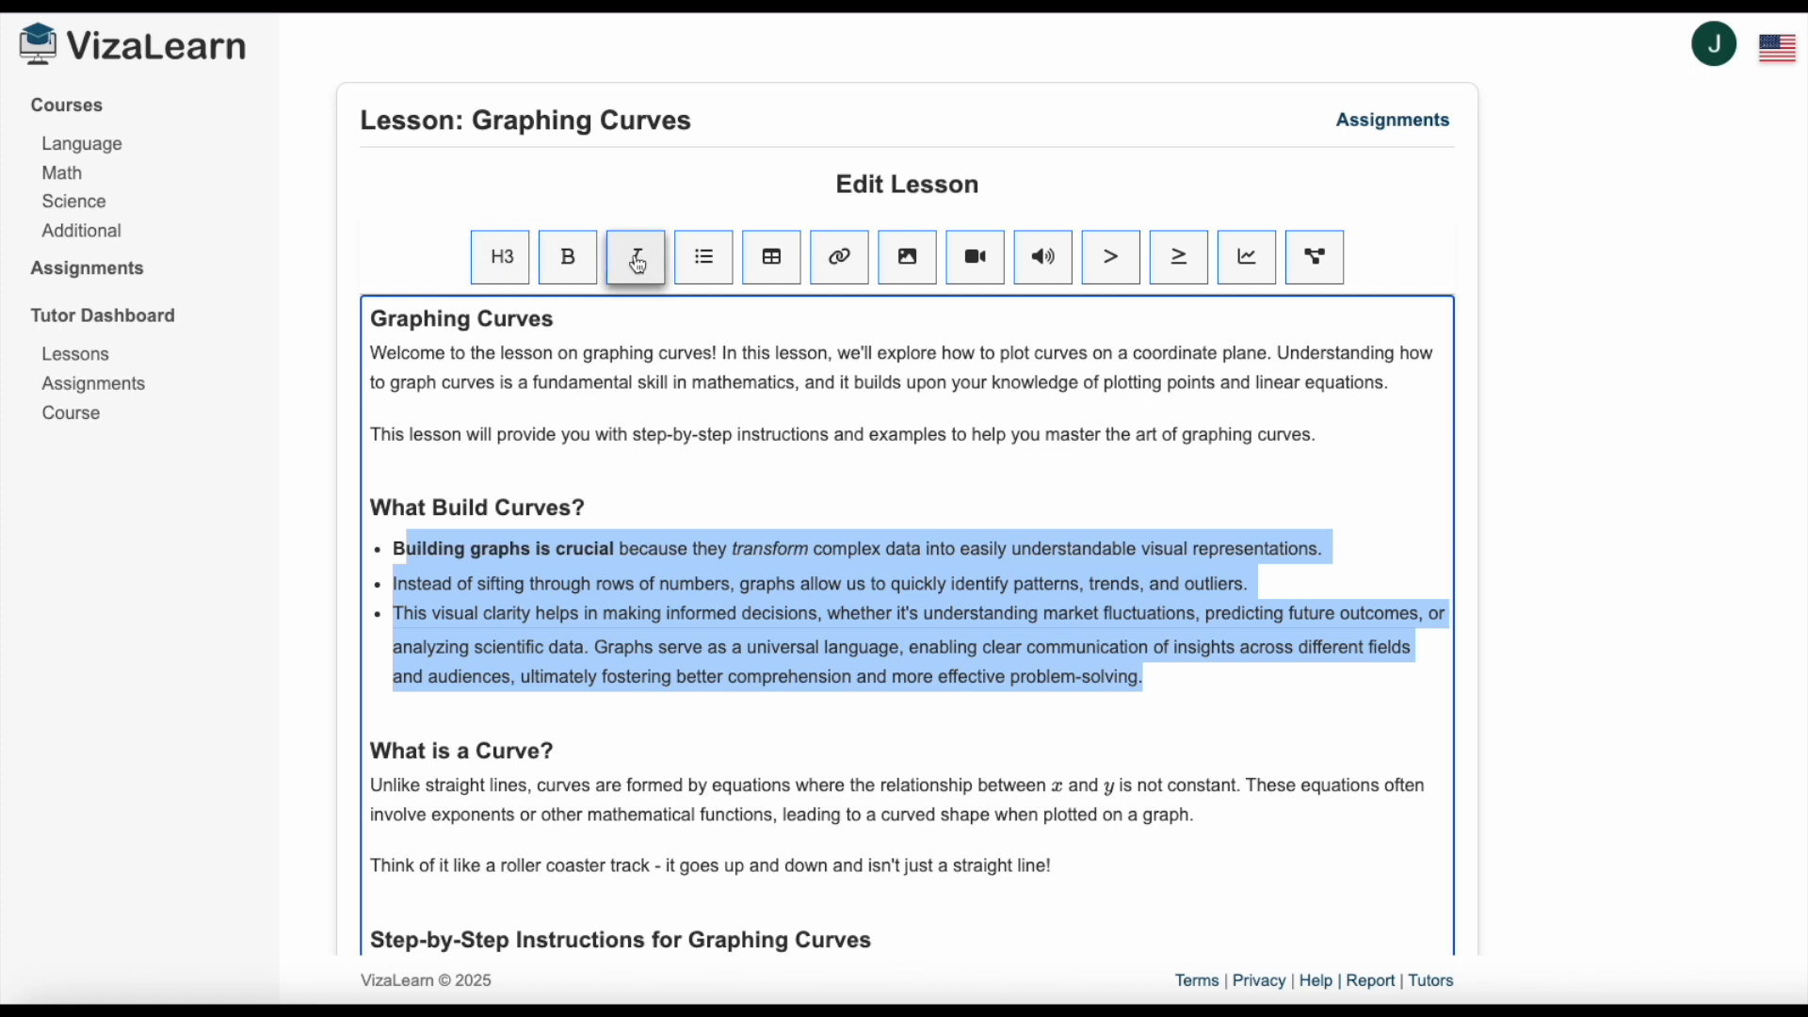
Insert a table with 3 rows and 2 columns on a new line below the bulleted list.
left_click(1173, 677)
key("Return")
key("Return")
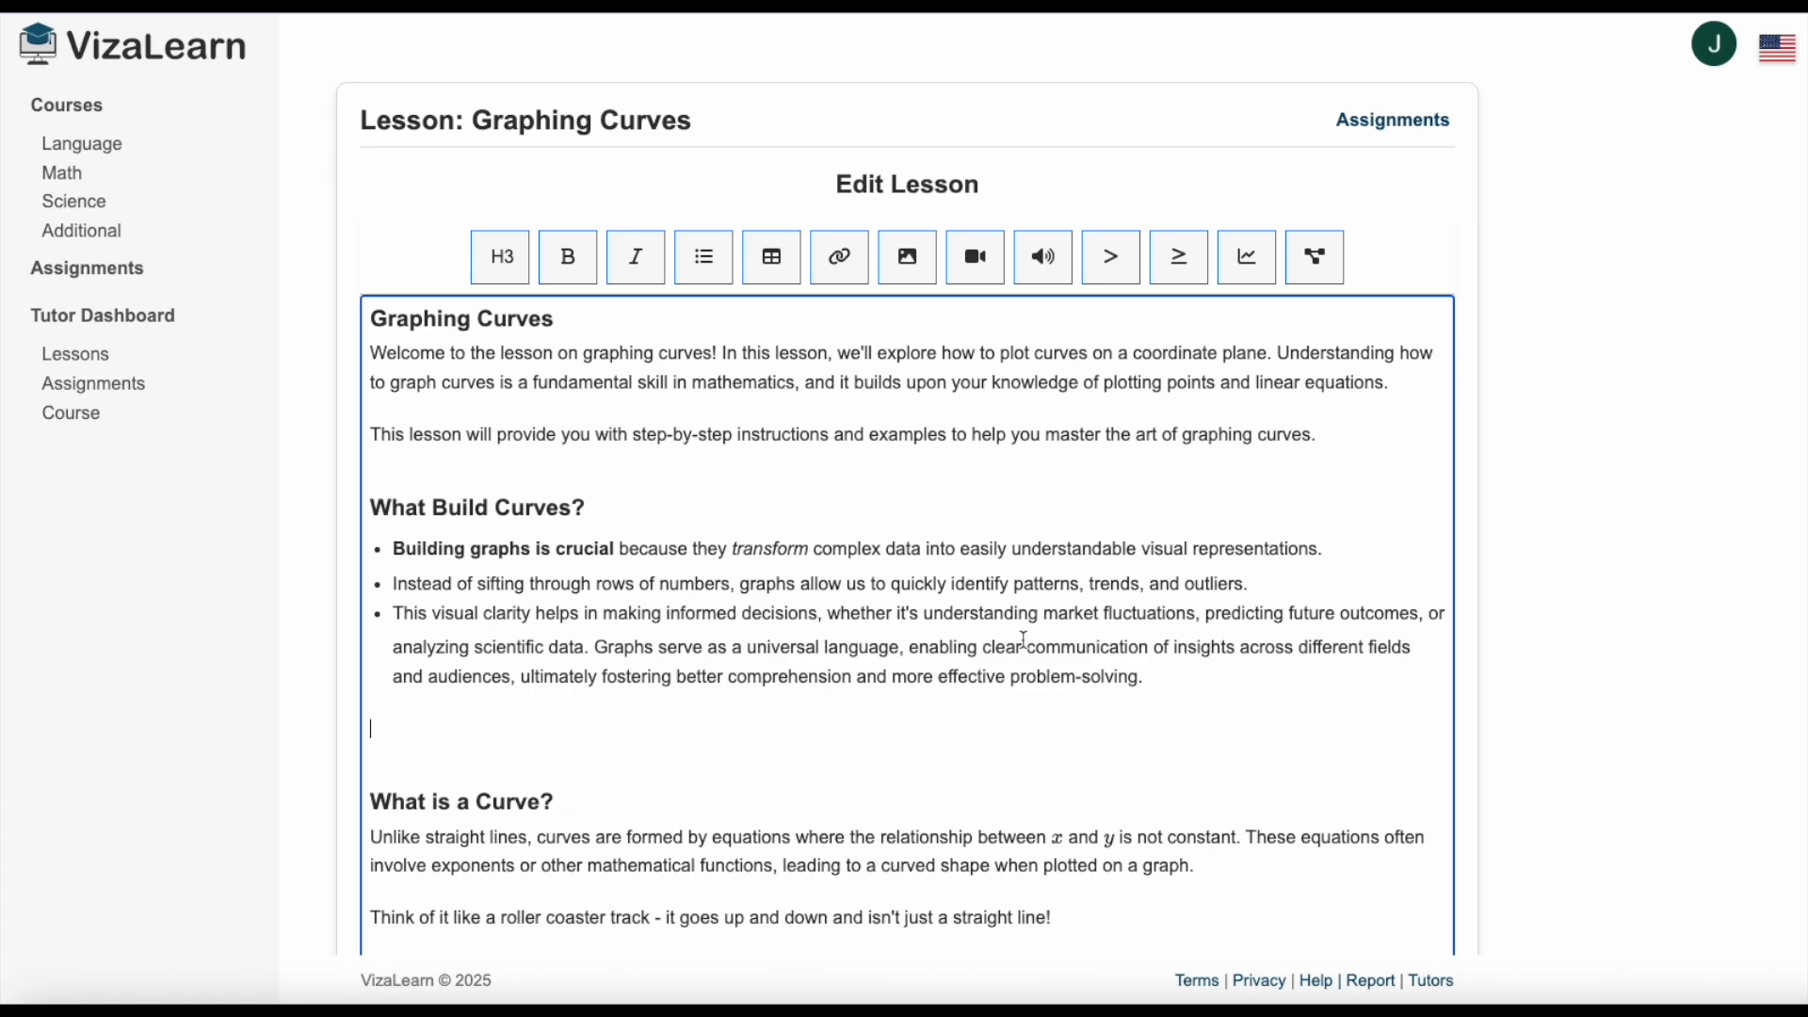
left_click(772, 264)
left_click_drag(928, 527, 898, 536)
type("2")
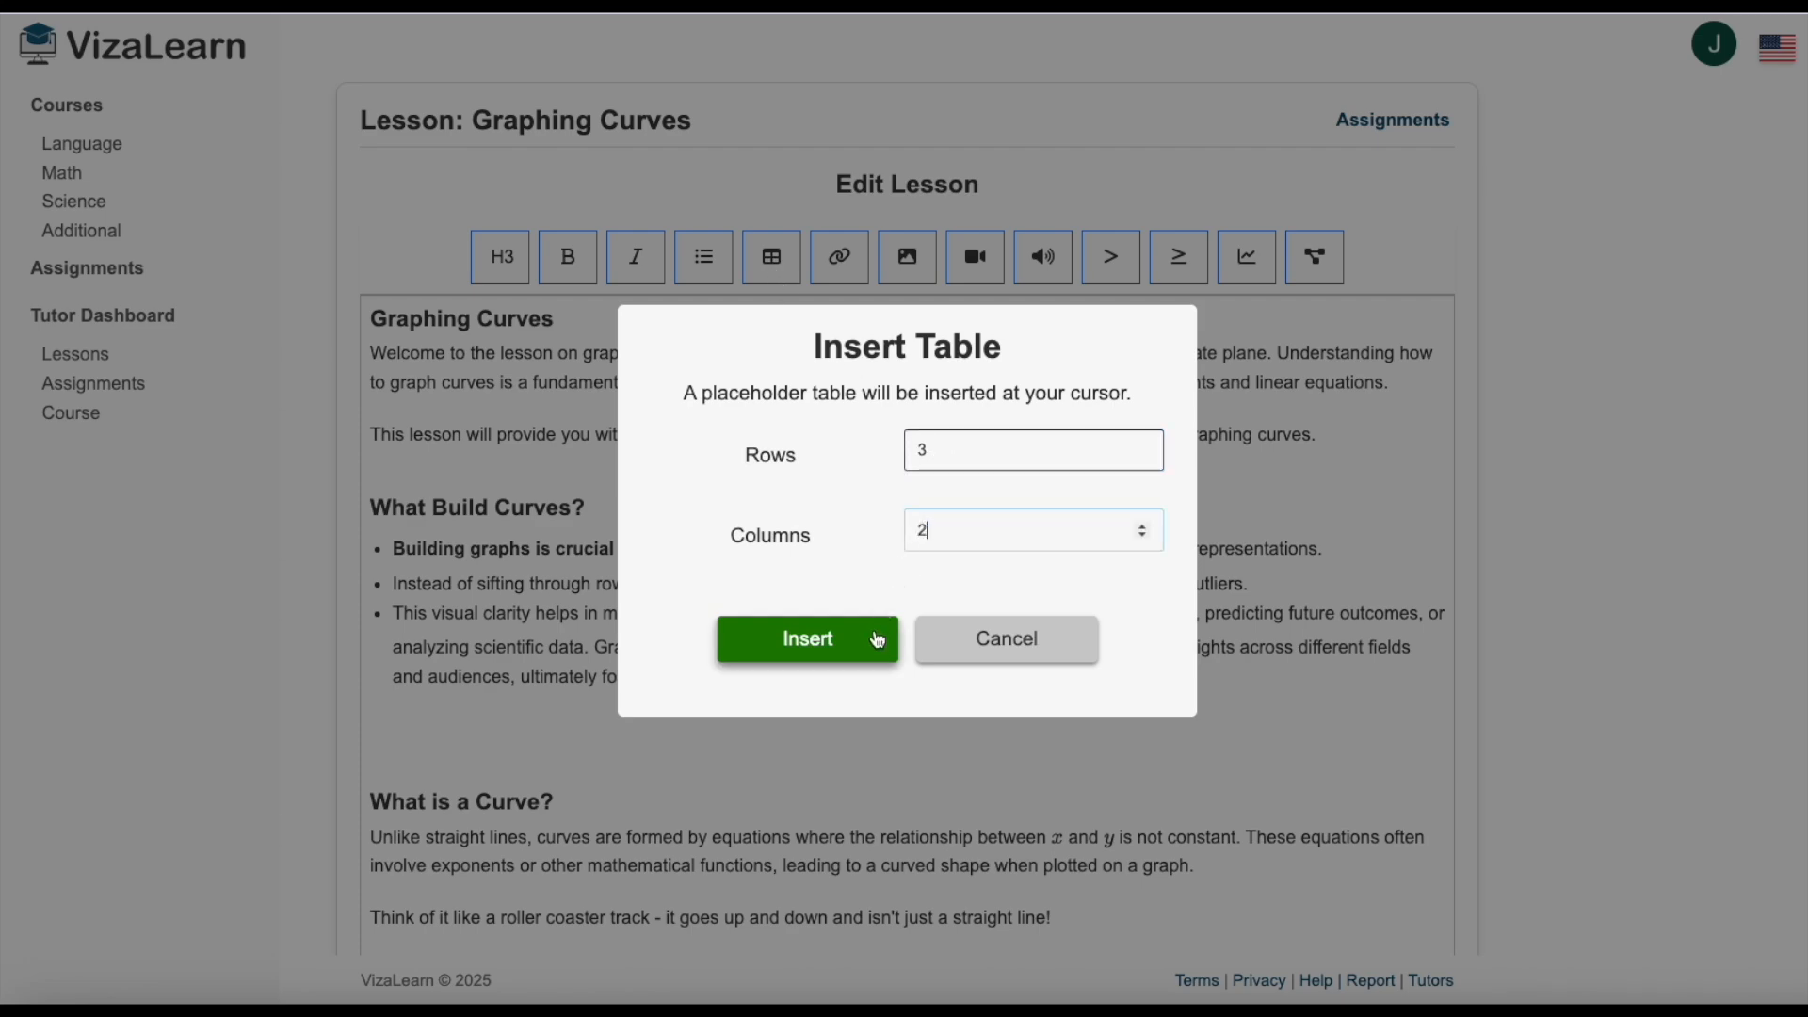
left_click(815, 640)
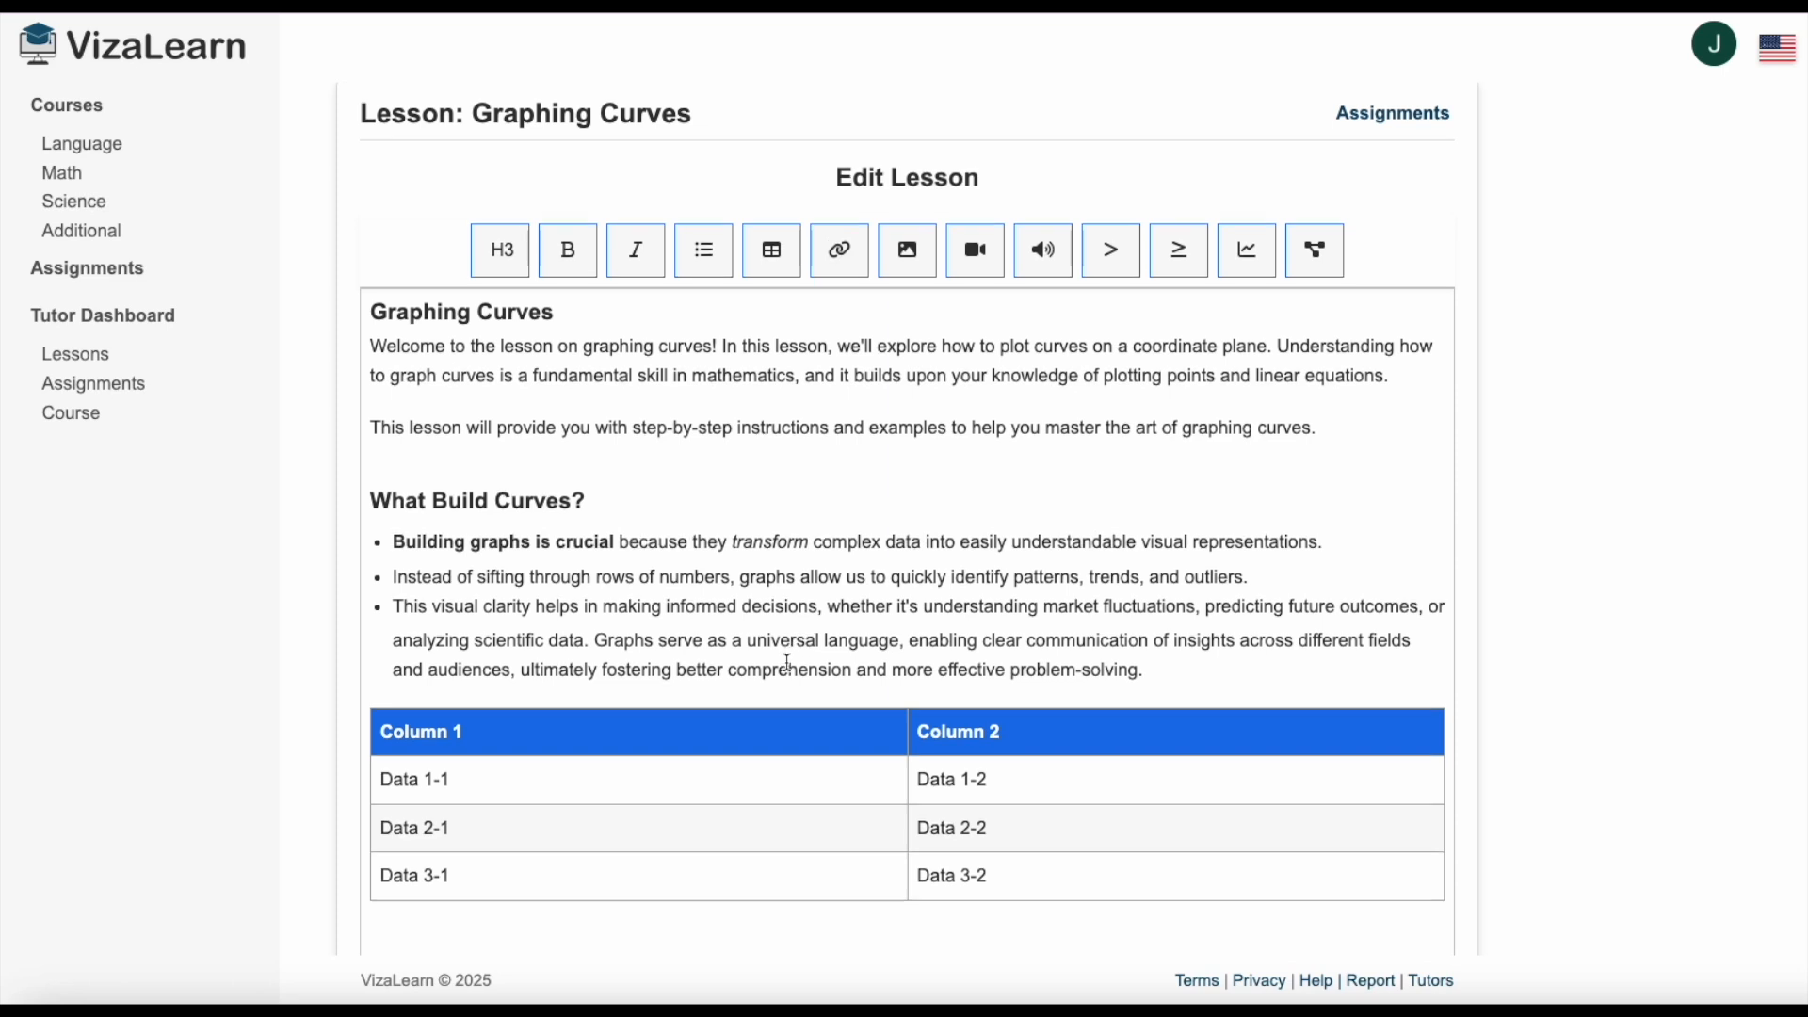
Set the new table's column headers to "x" and "y=x^2+1".
scroll(801, 650, "down", 2)
left_click(469, 603)
triple_click(469, 603)
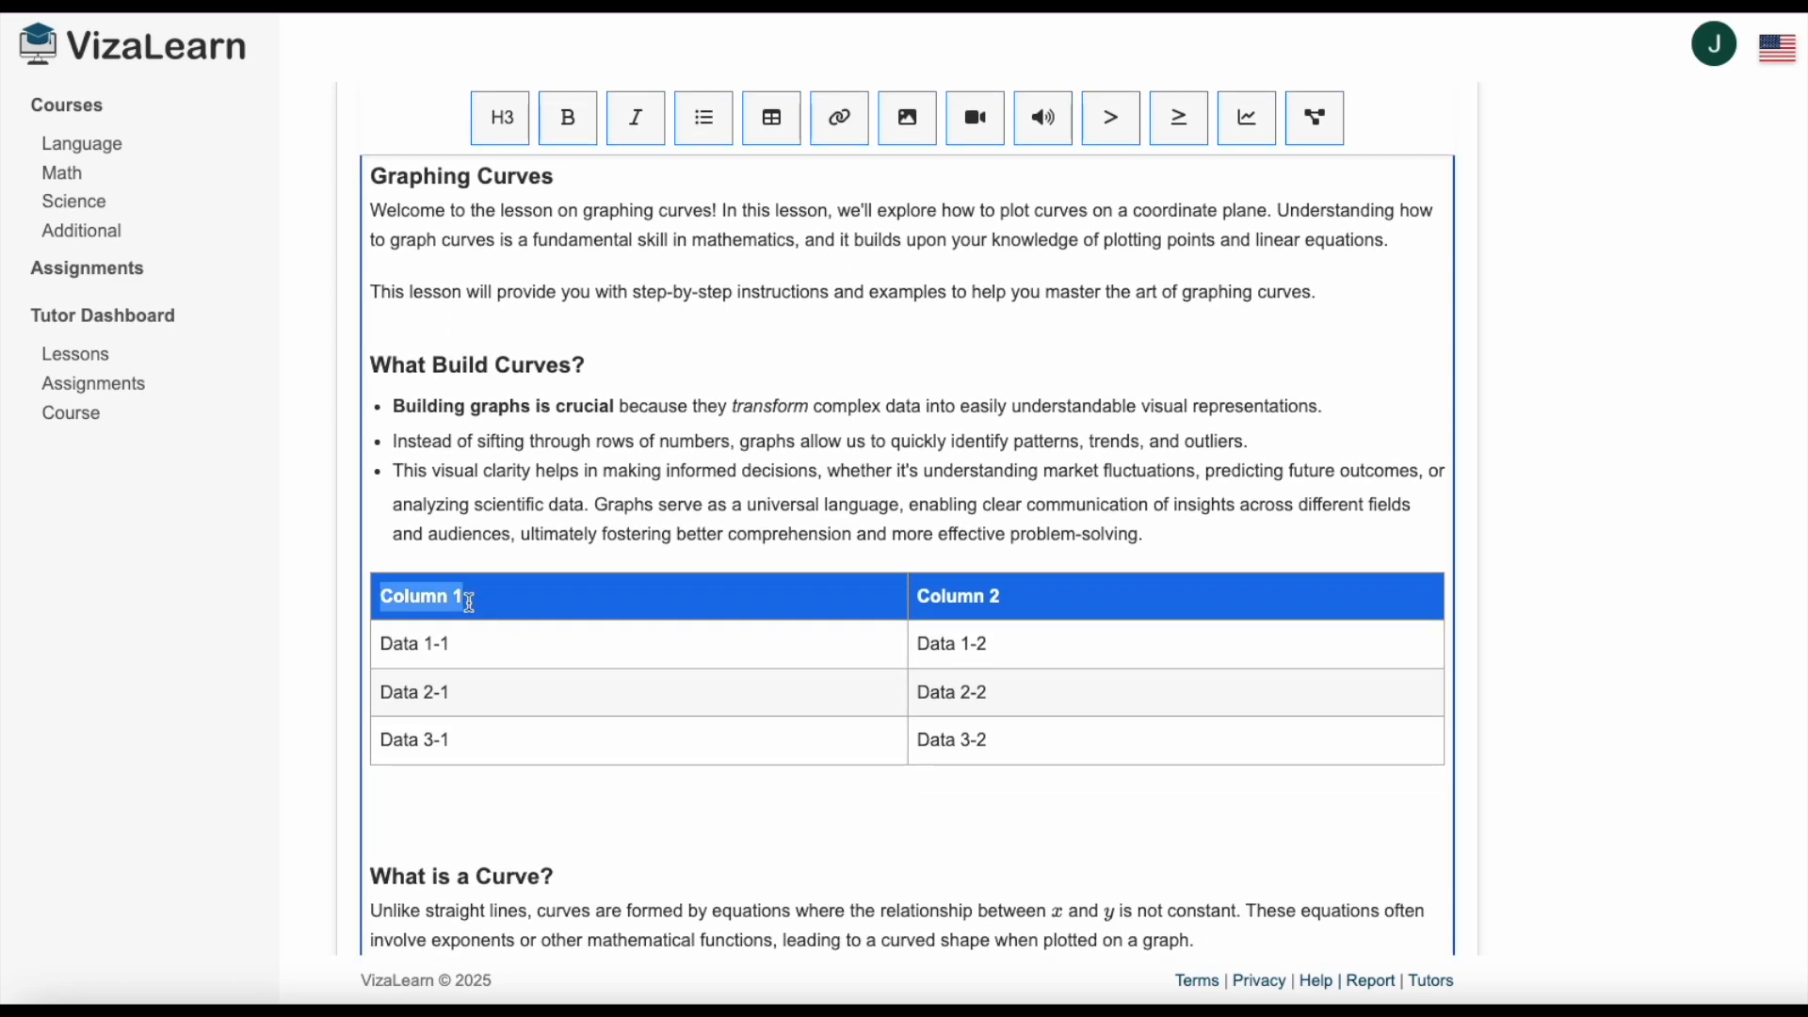
type("x")
triple_click(930, 599)
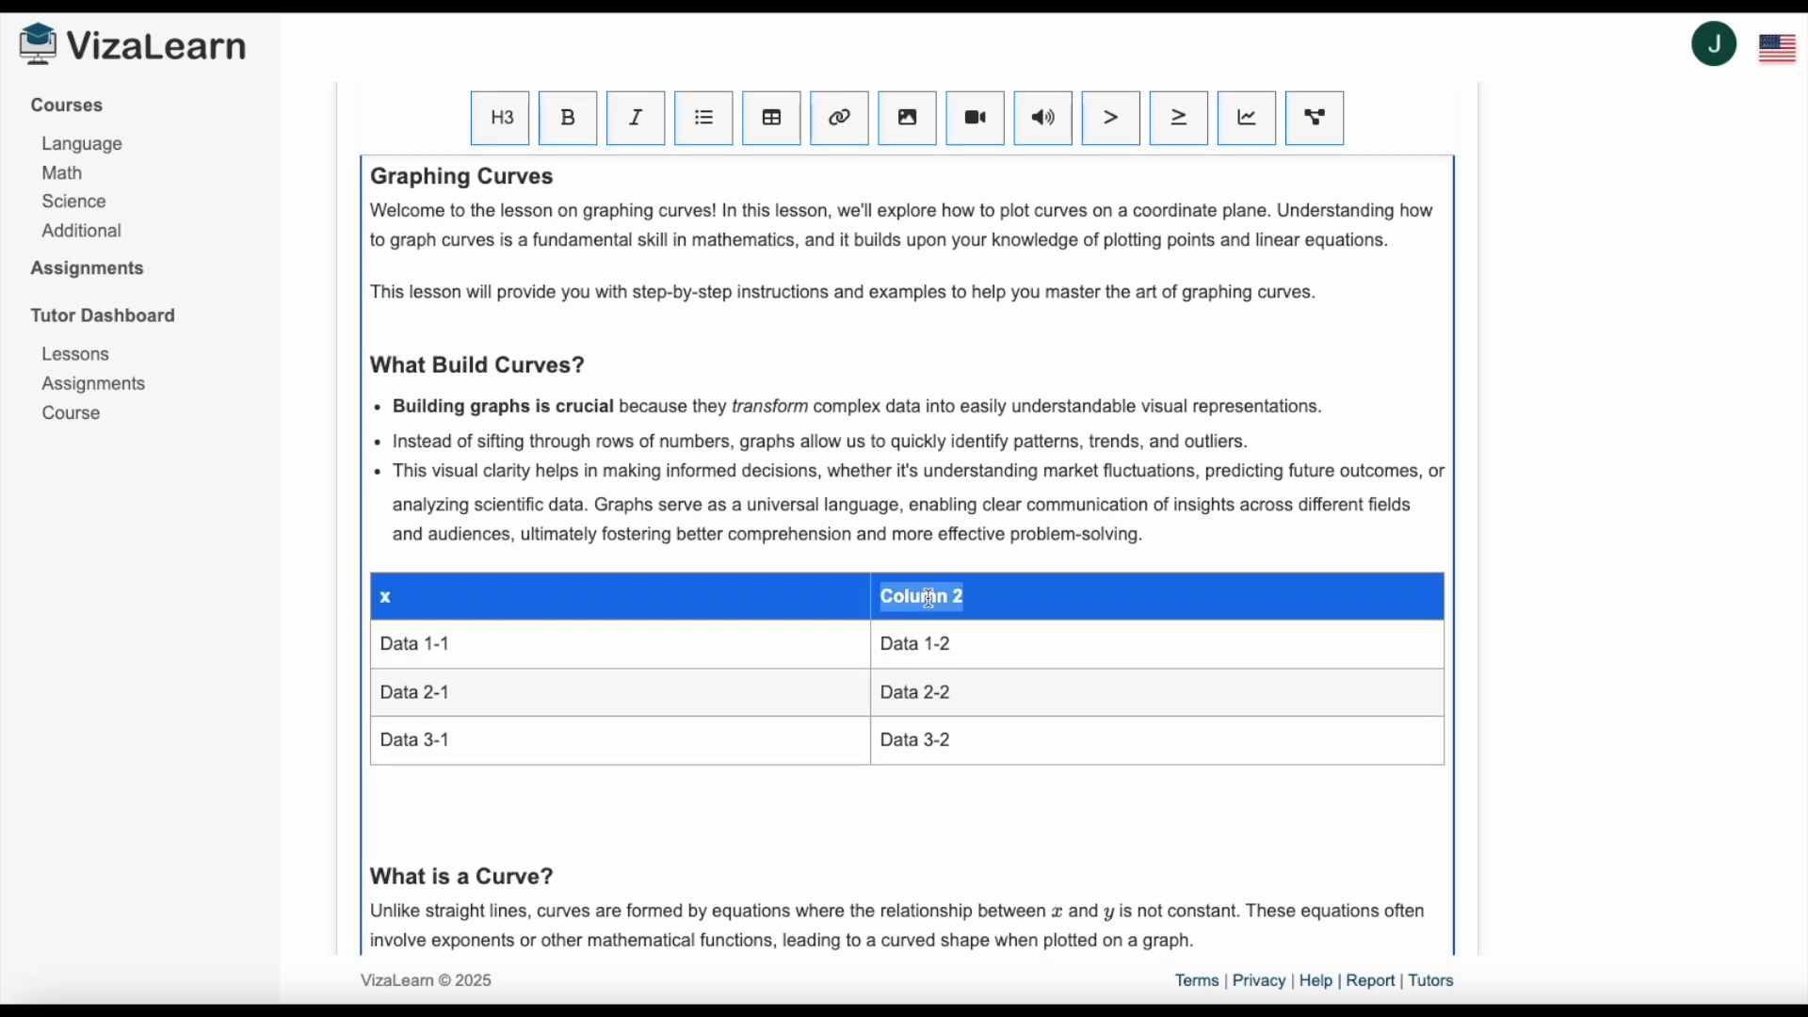
type("y")
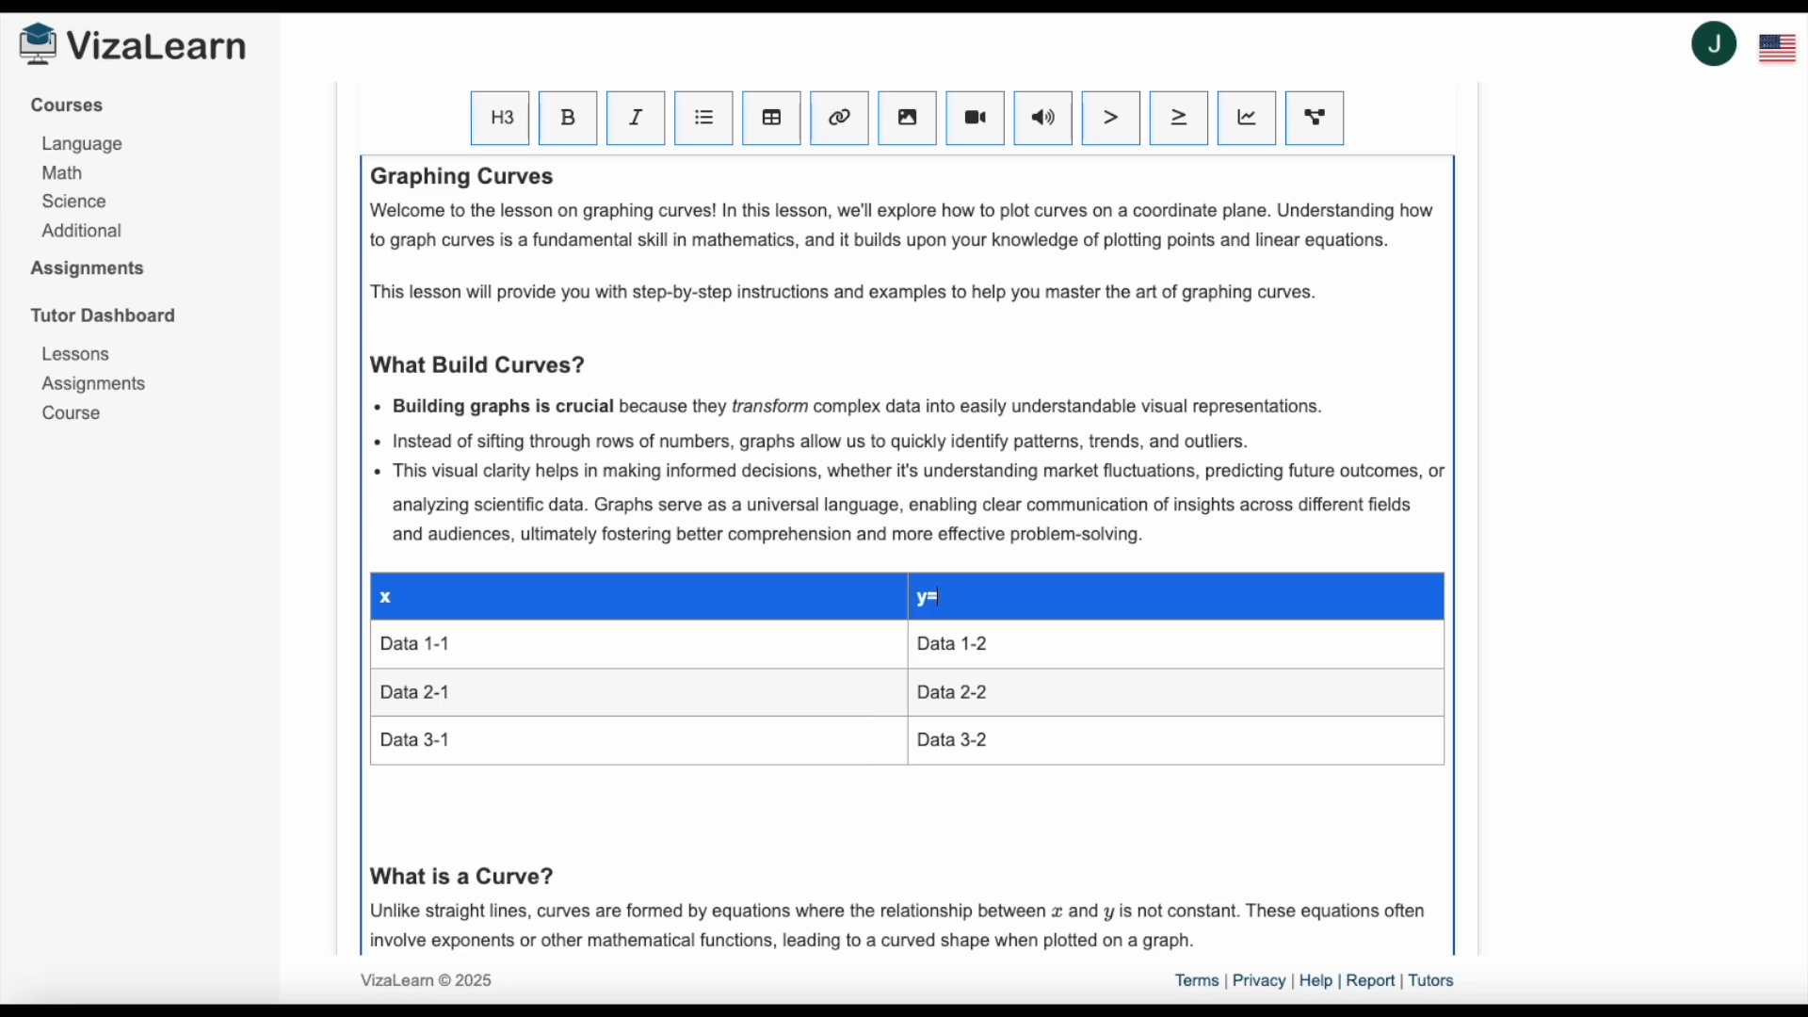
type("=x^2+1")
Fill the table's first data row with 0 under x and 1 under y=x^2+1.
left_click_drag(435, 644, 382, 645)
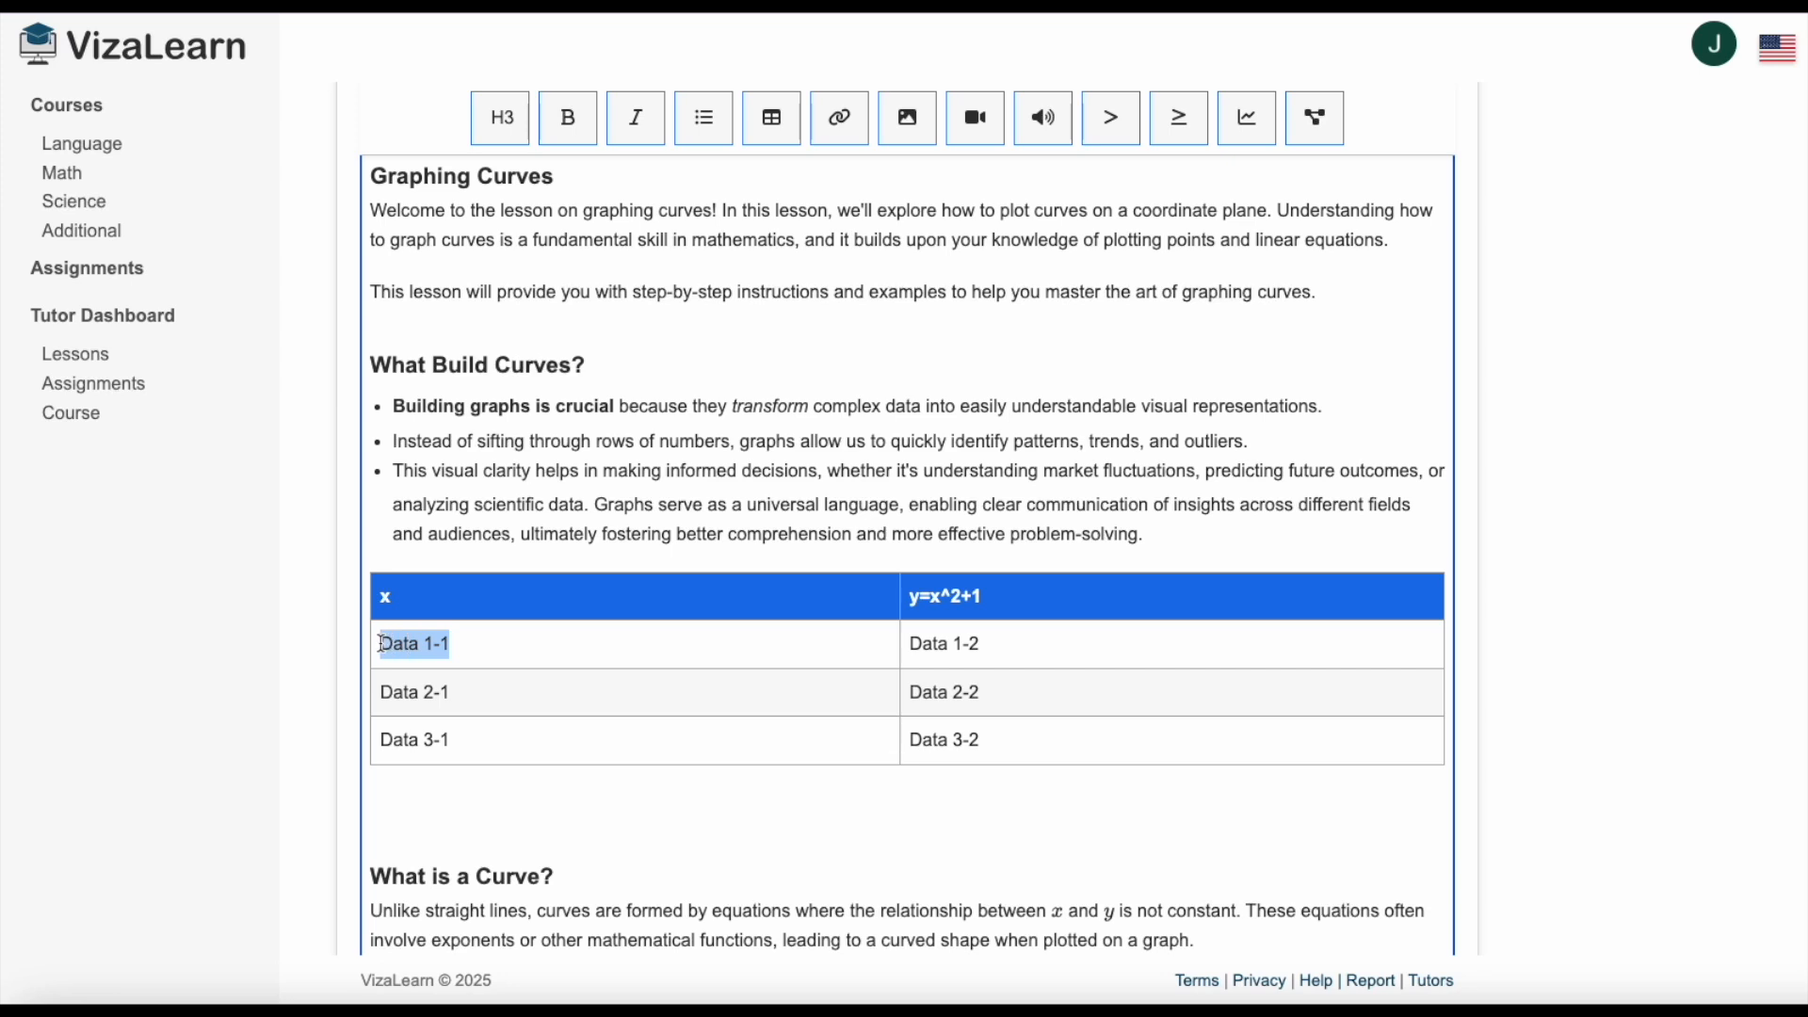
type("0")
left_click_drag(980, 644, 909, 644)
type("1")
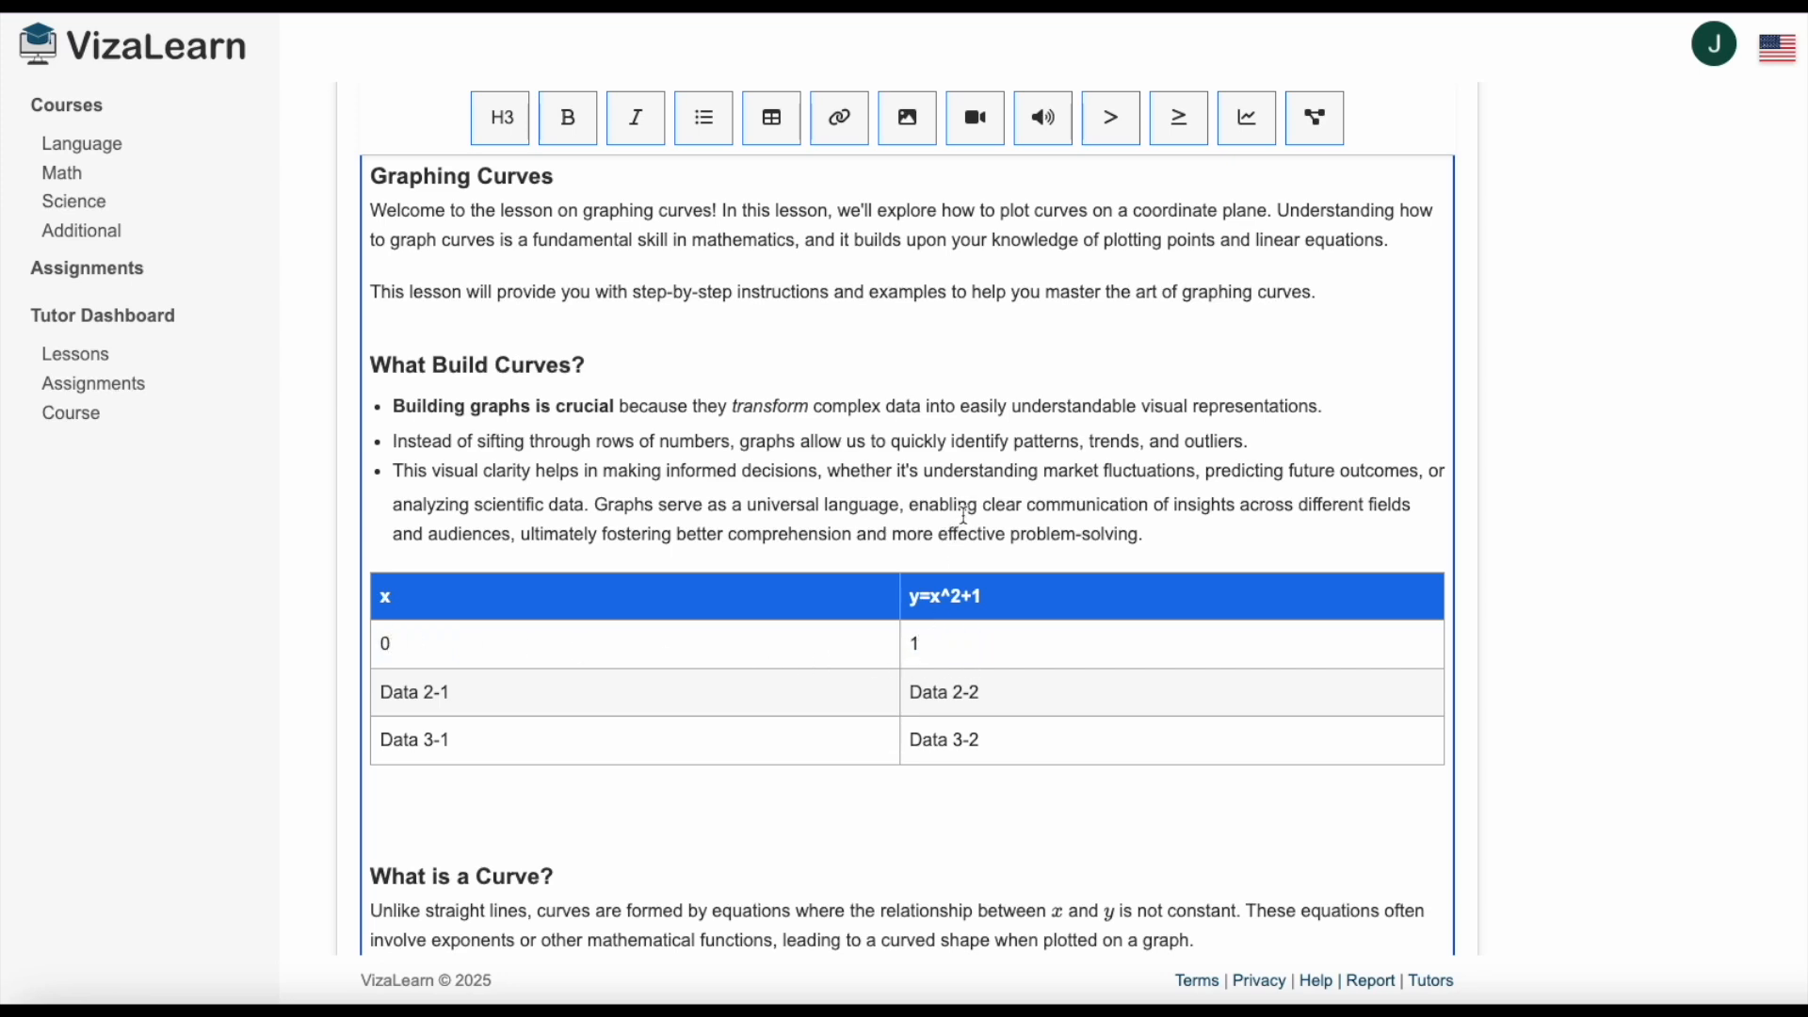
scroll(961, 527, "up", 3)
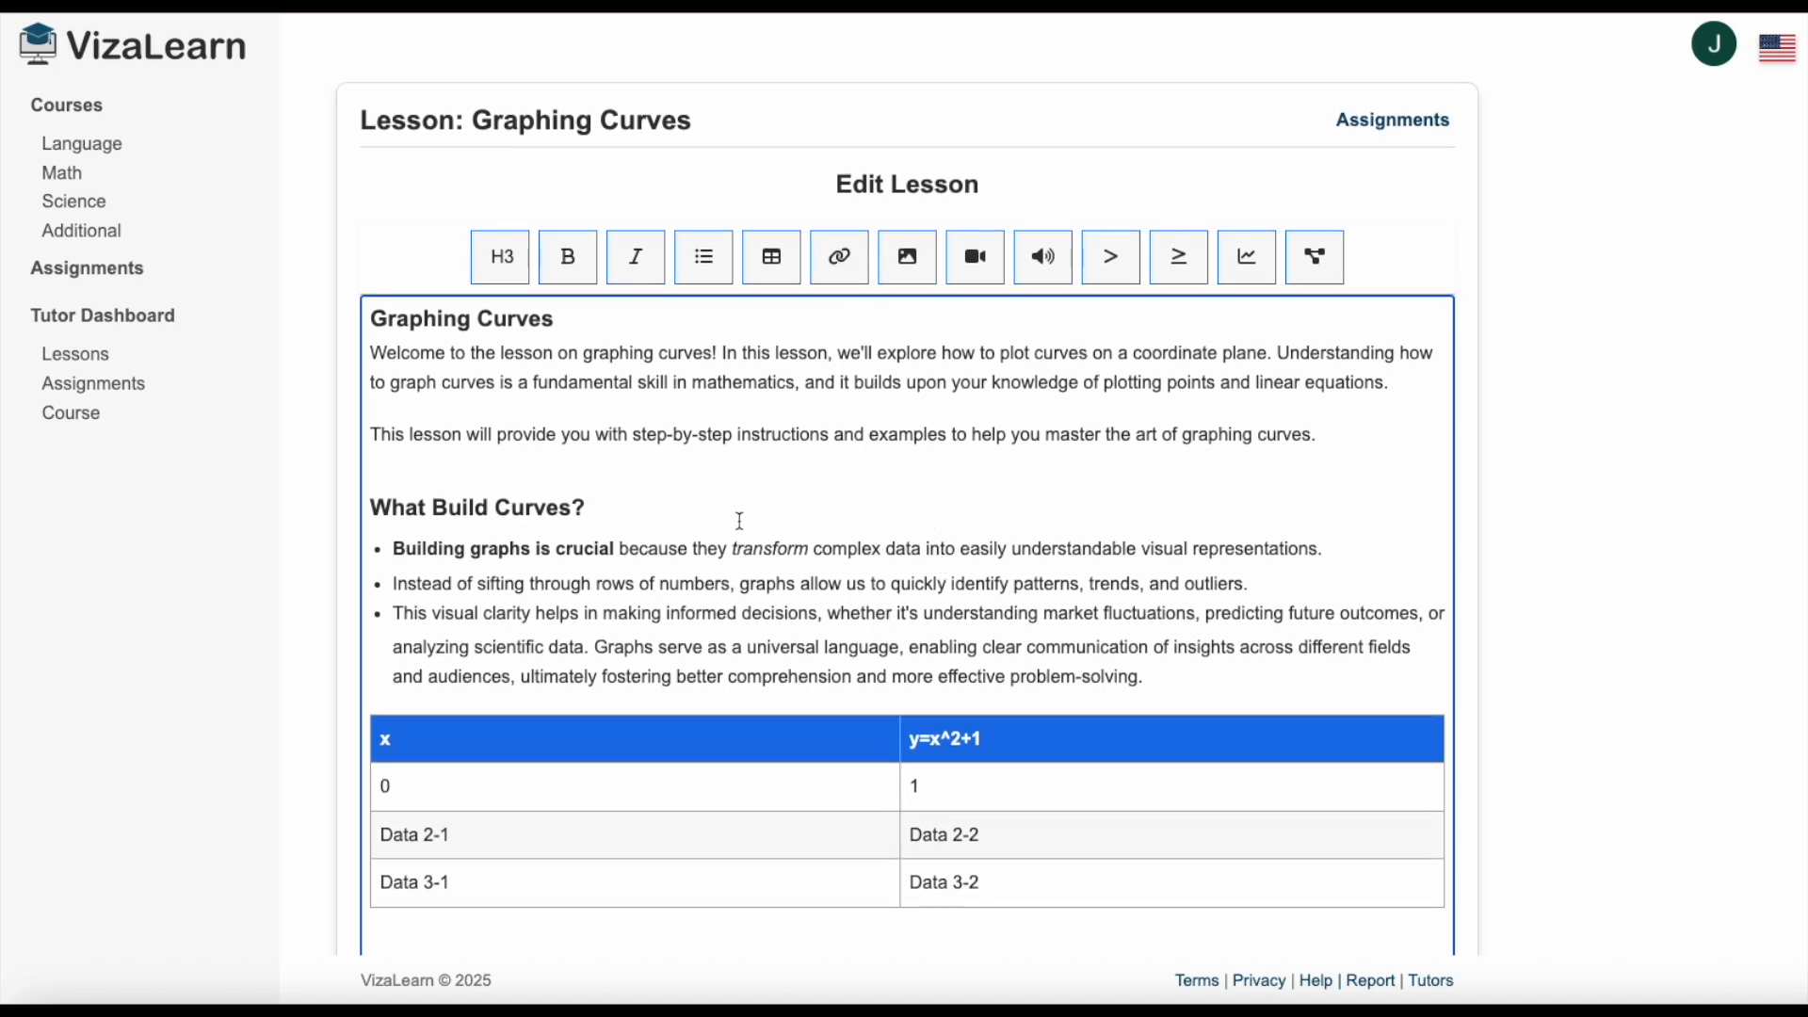
double_click(625, 648)
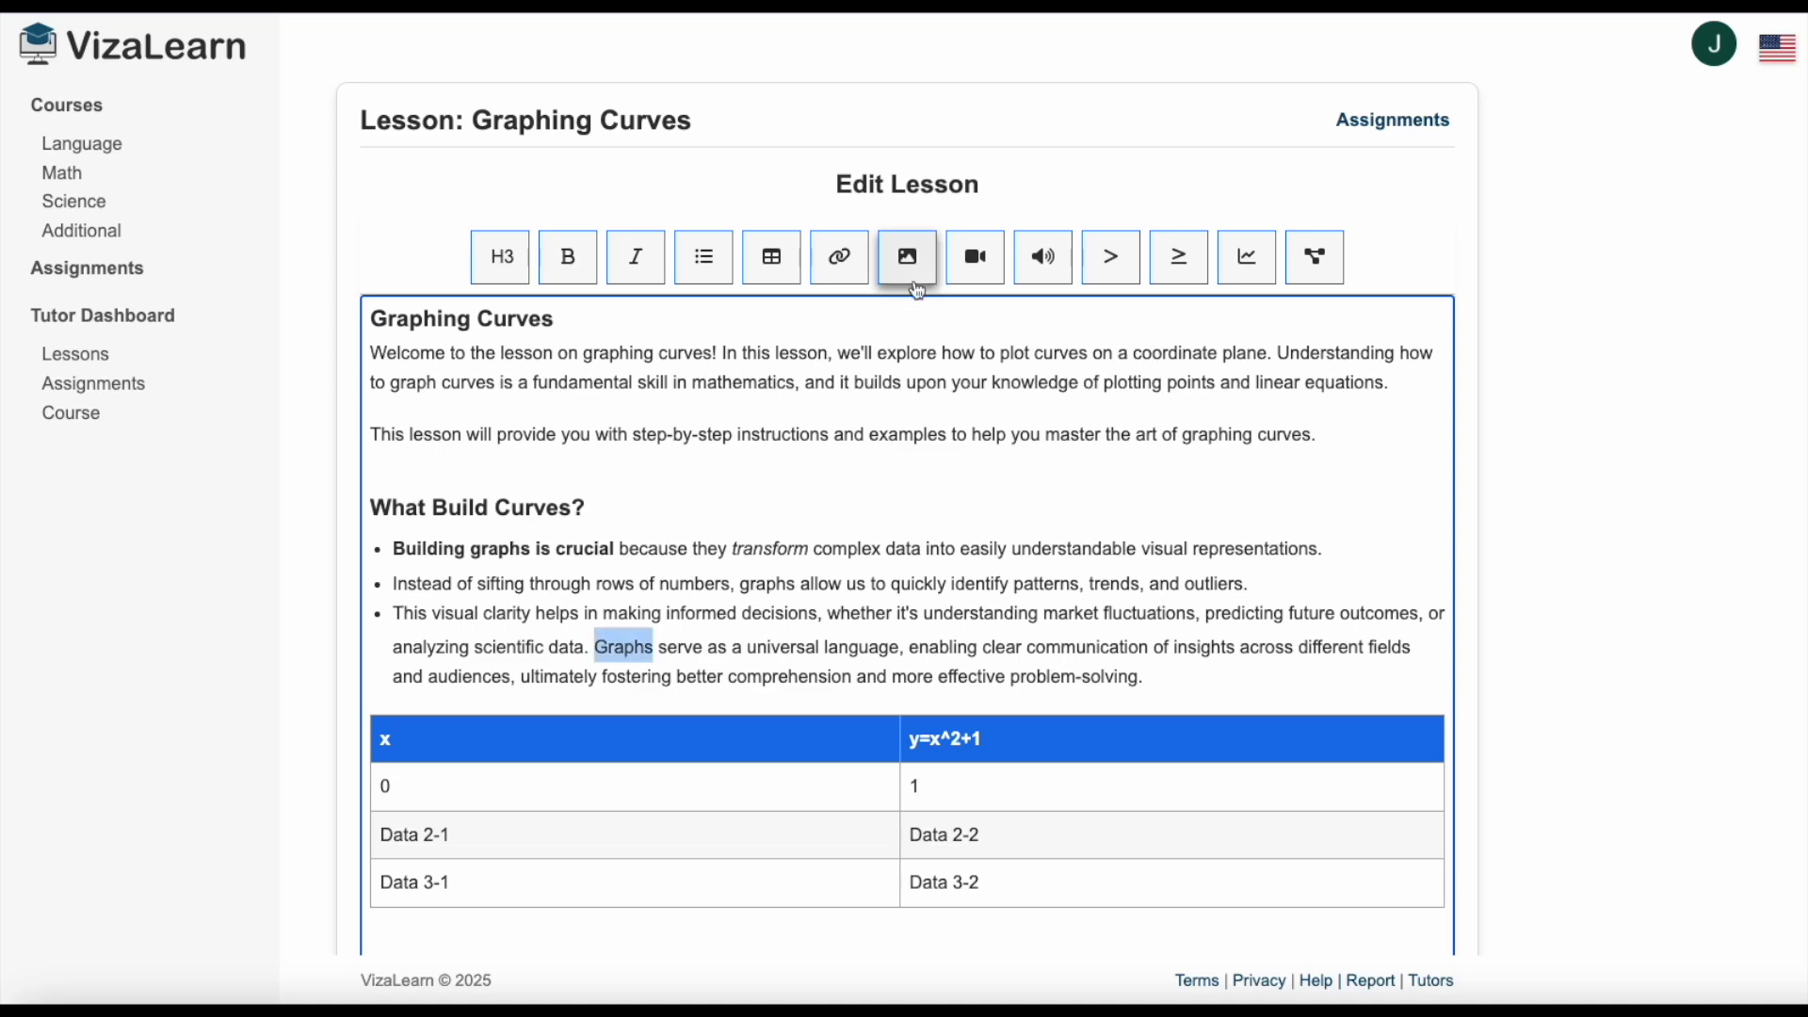
left_click(841, 258)
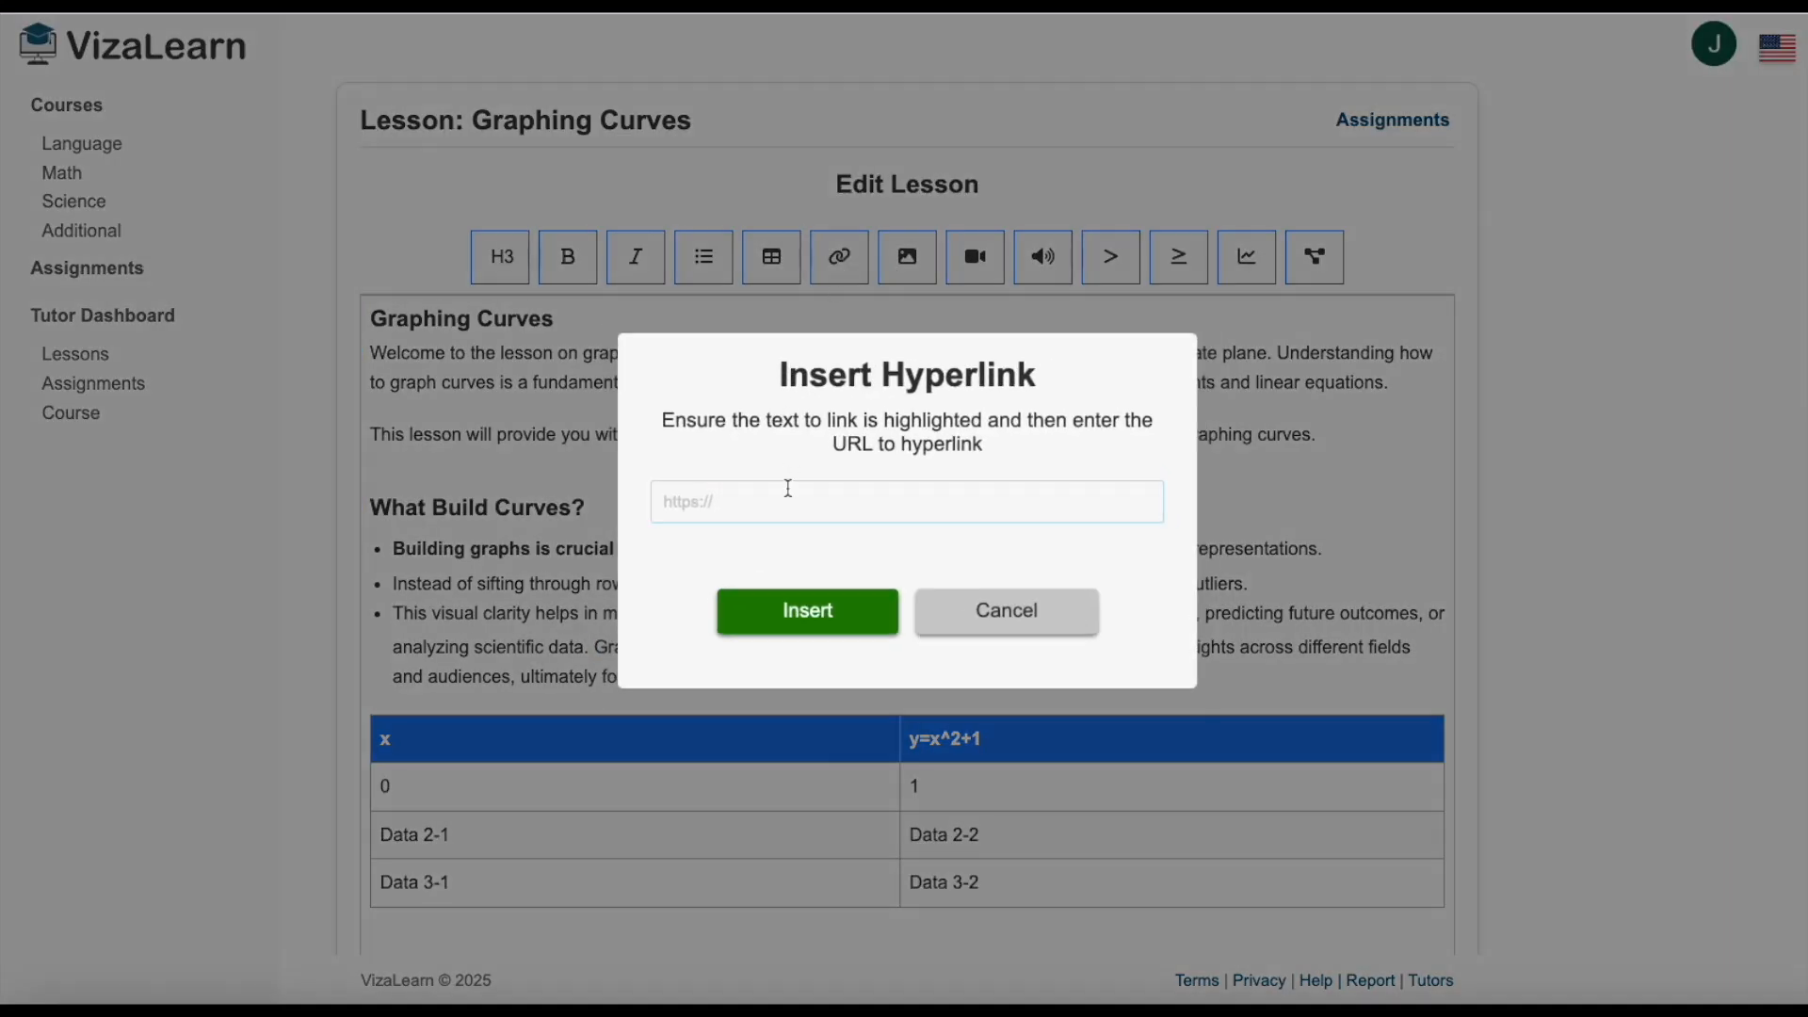
type("www.goog.e")
key("BackSpace")
type("le.cpm")
key("BackSpace")
key("BackSpace")
type("om")
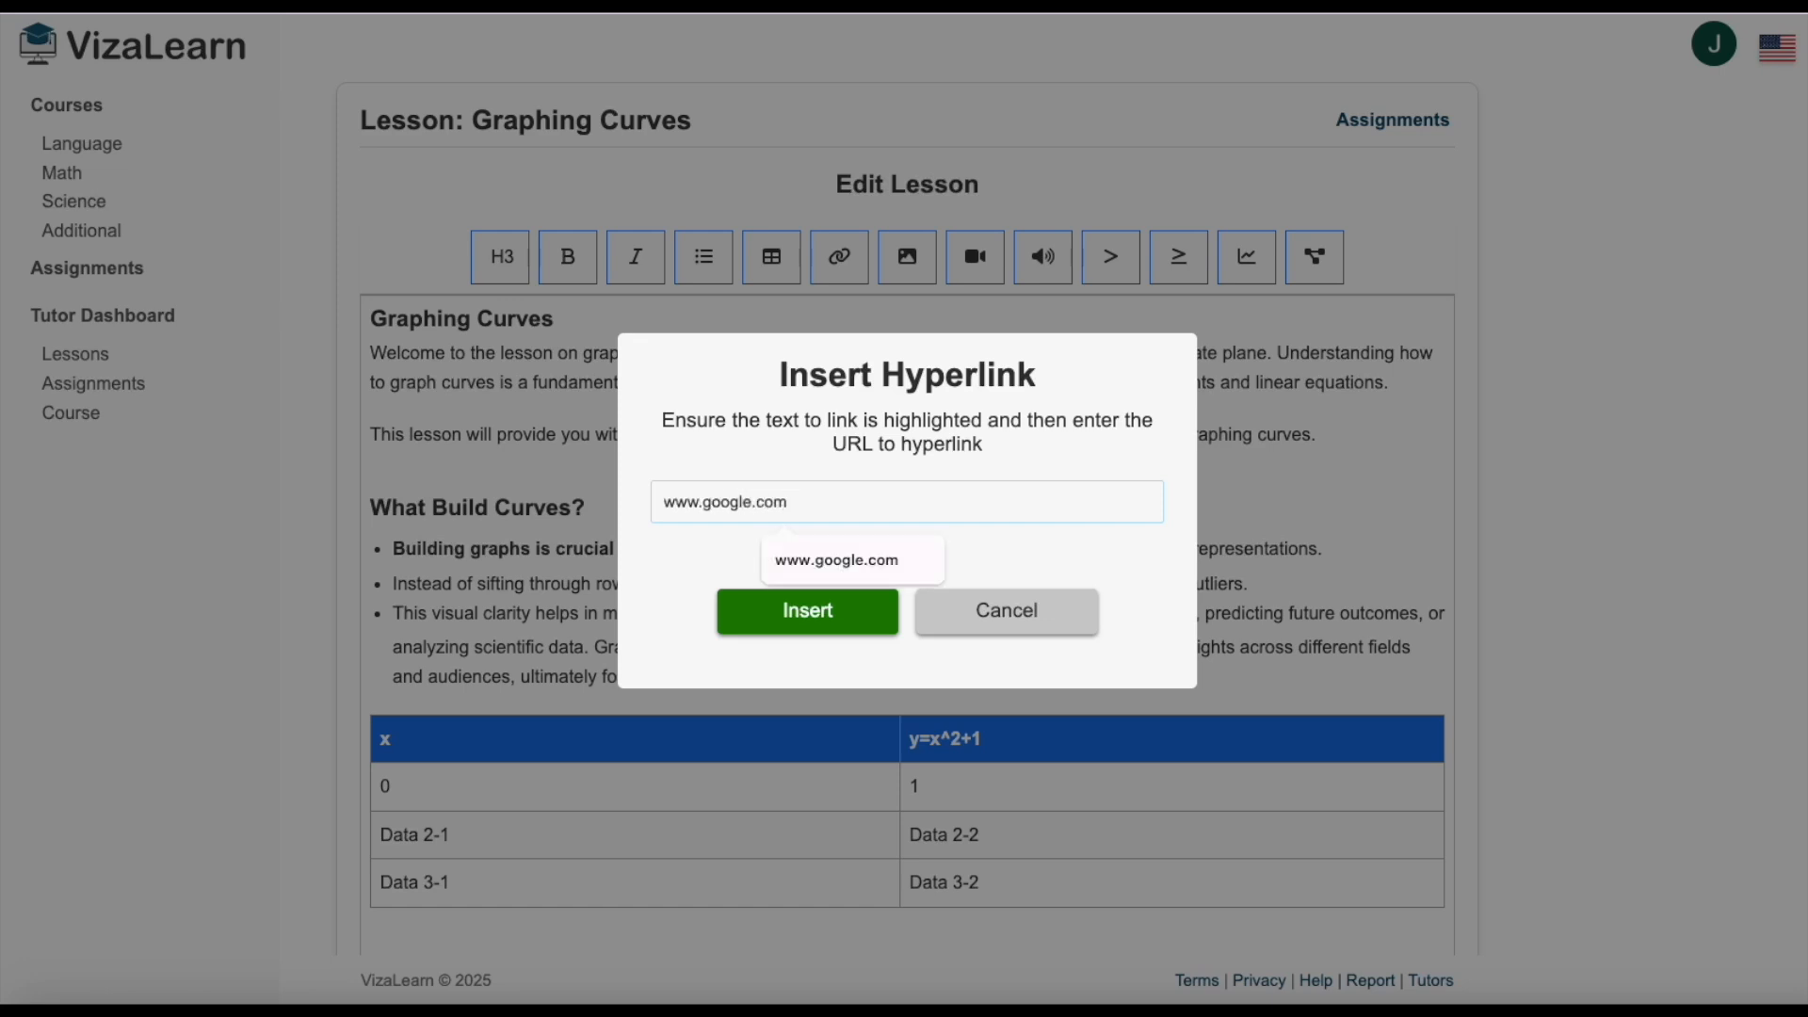
left_click(804, 613)
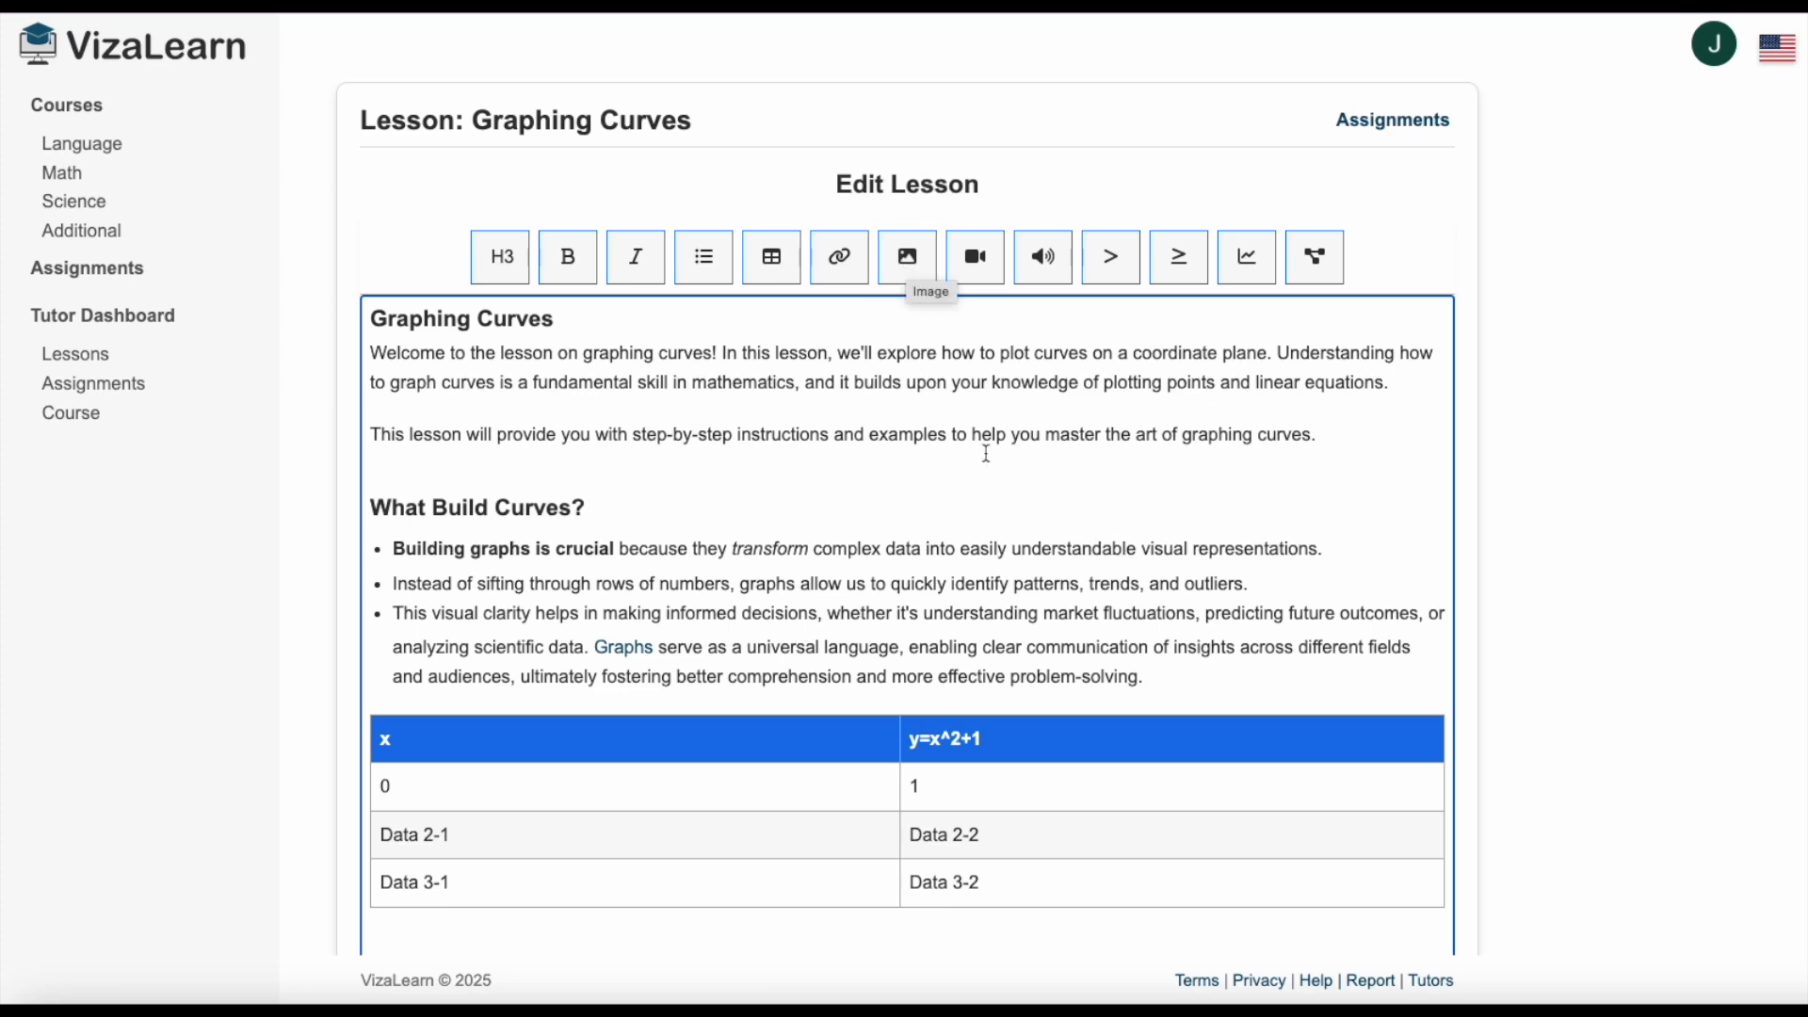
Upload image.jpg on a new line below the table, before the "What is a Curve?" heading.
scroll(986, 462, "down", 3)
left_click(471, 738)
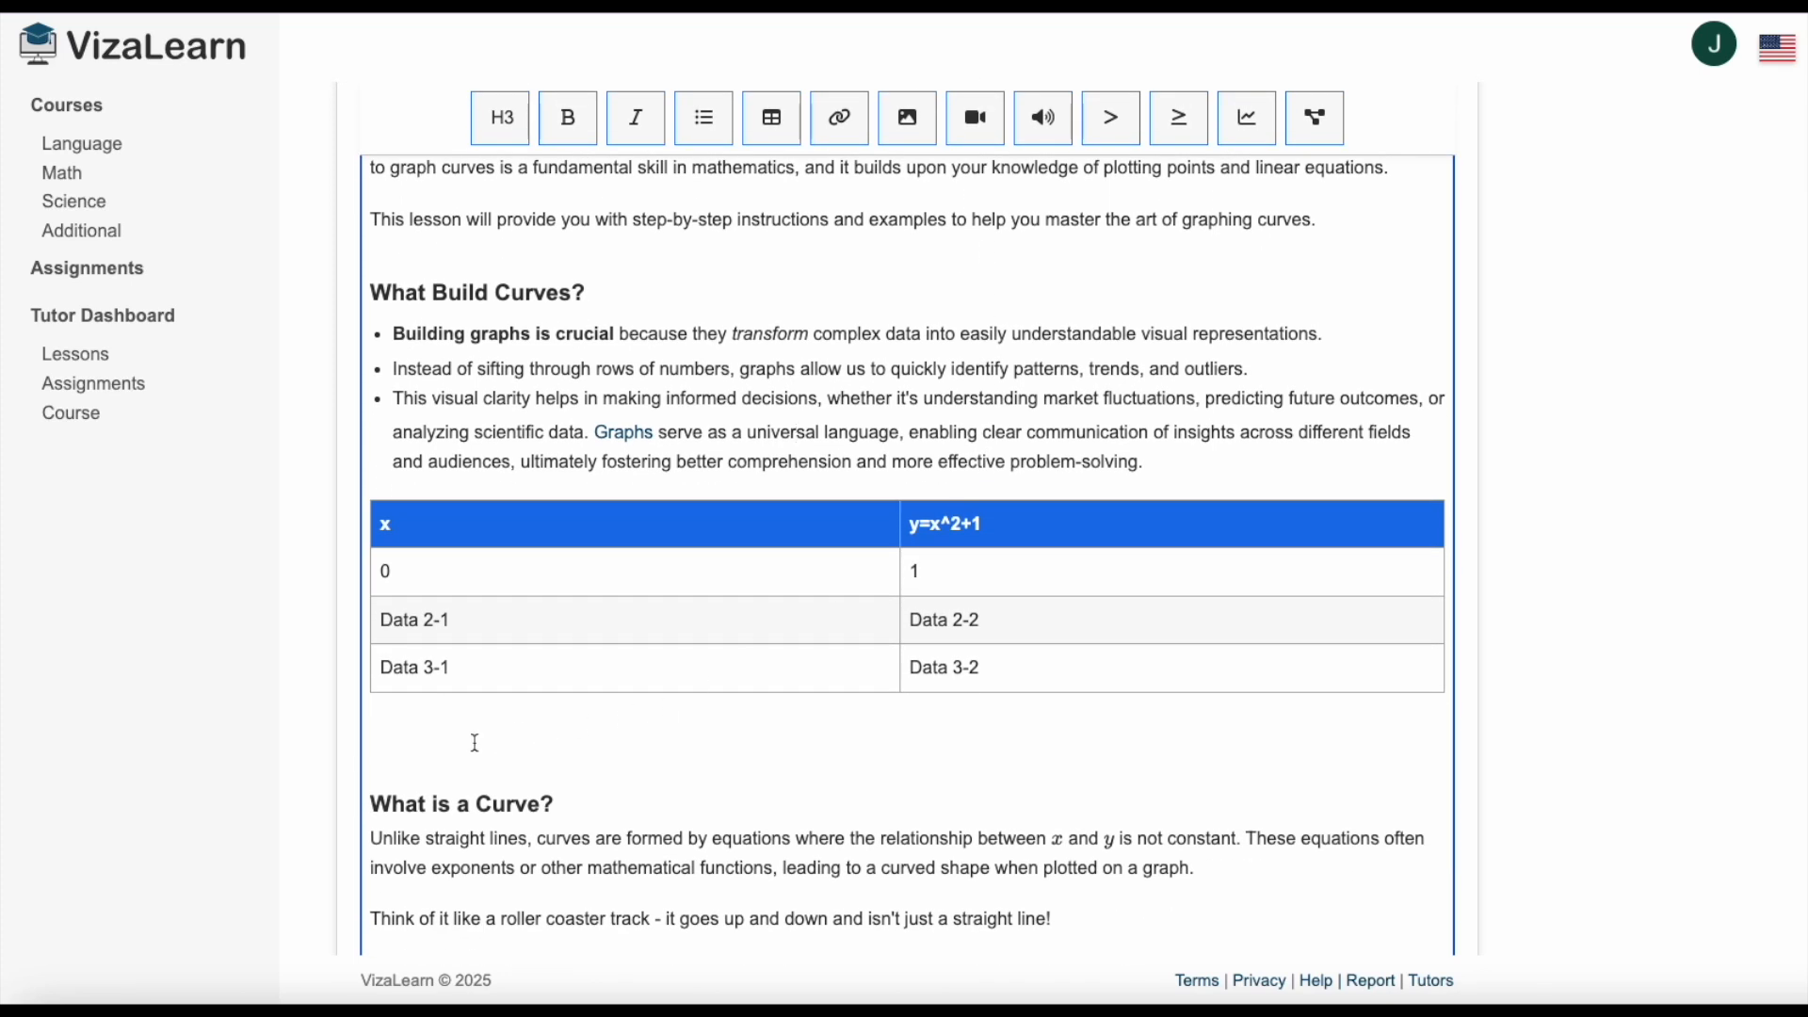
key("Return")
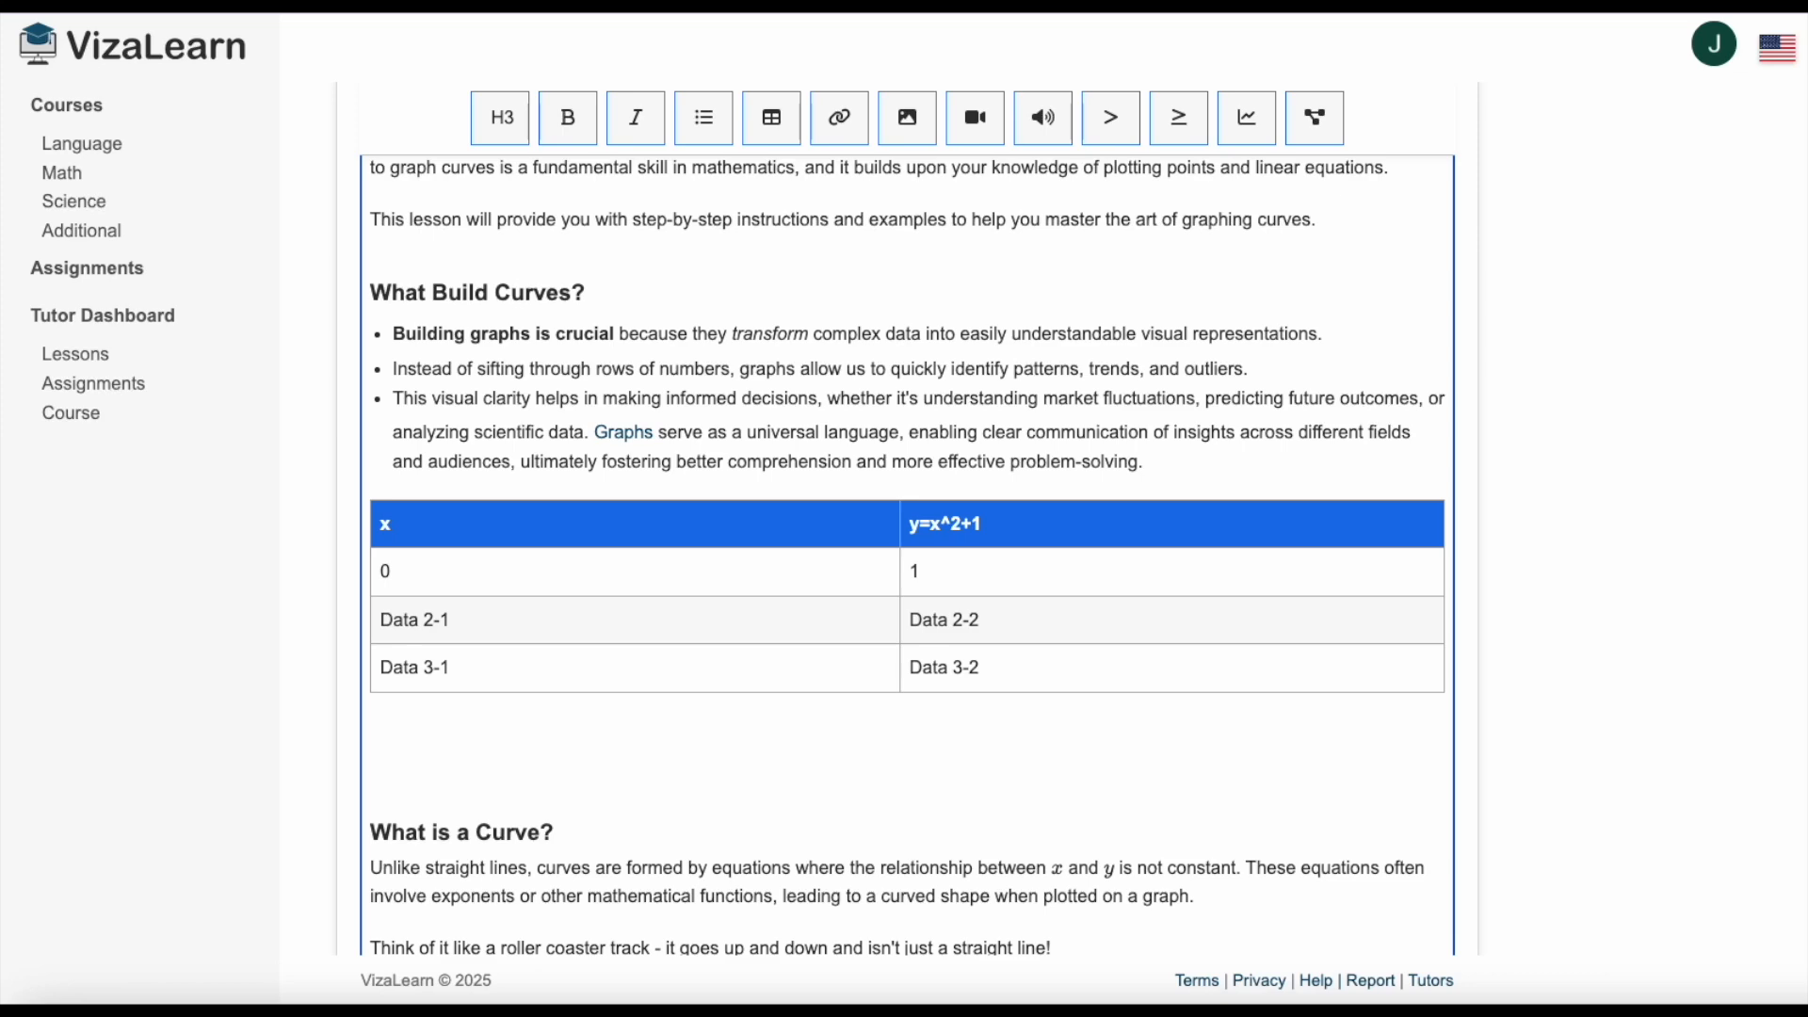
left_click(909, 119)
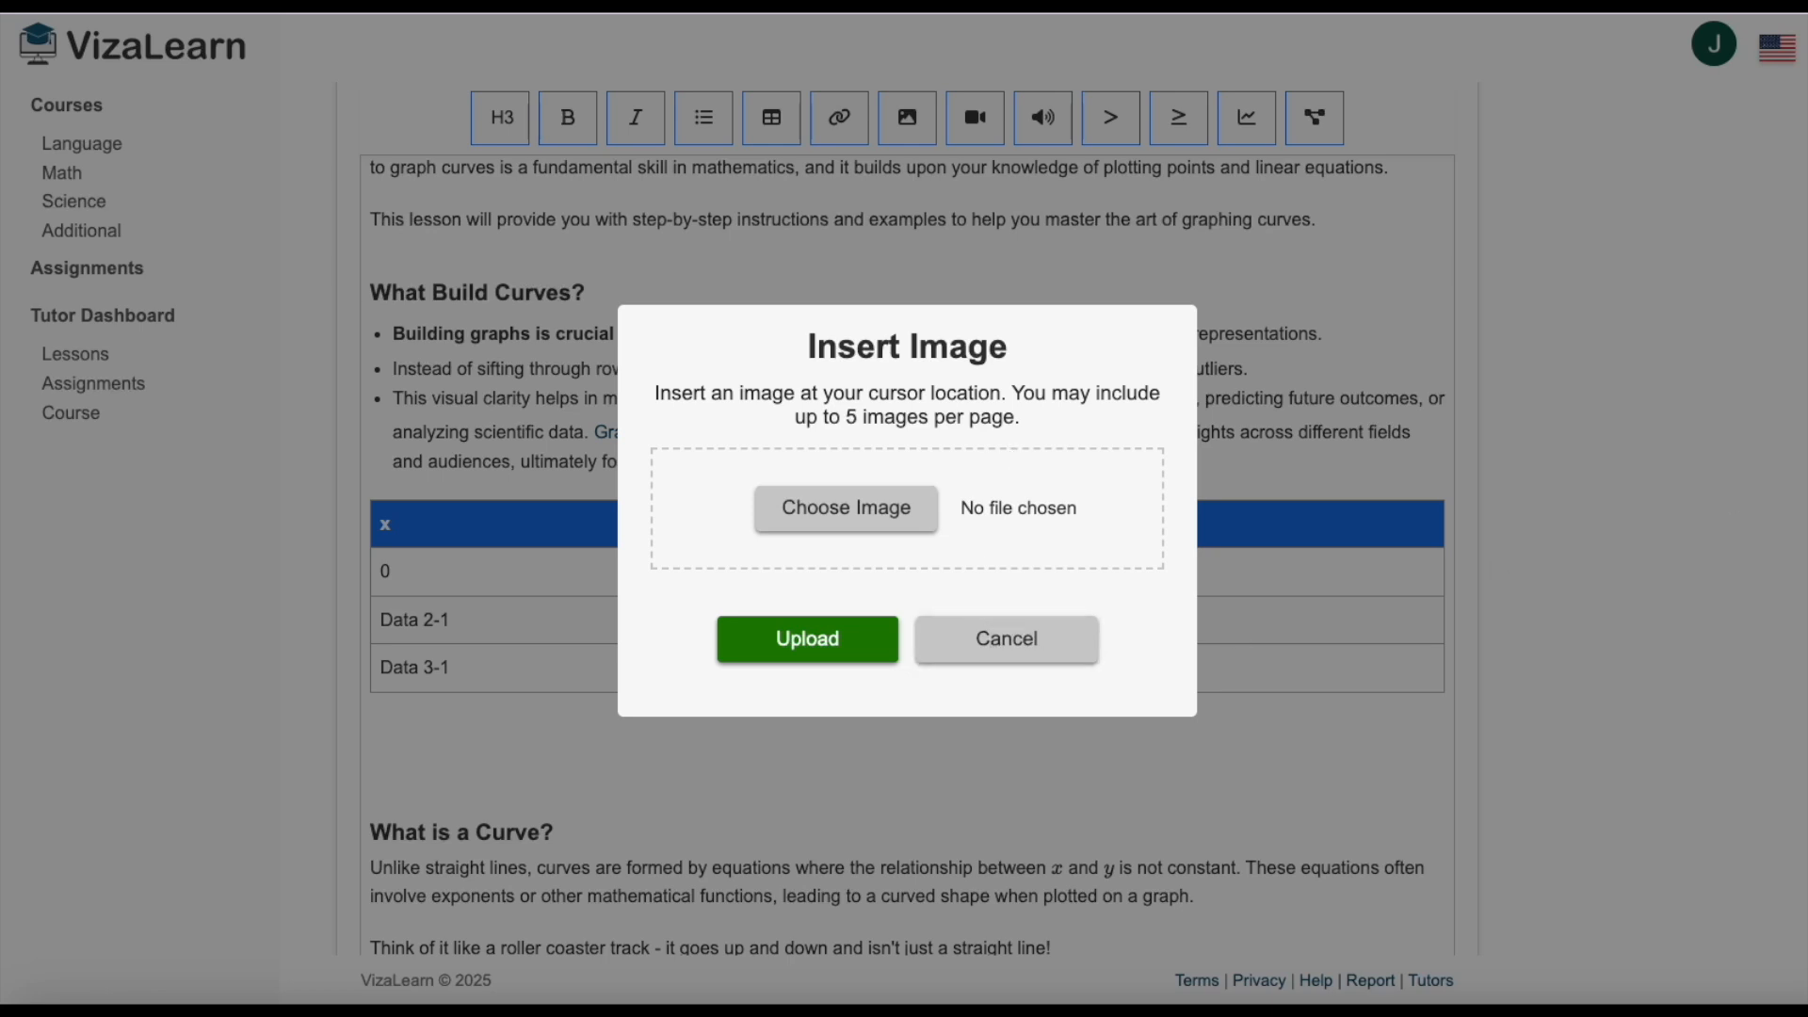
left_click_drag(1083, 503, 980, 516)
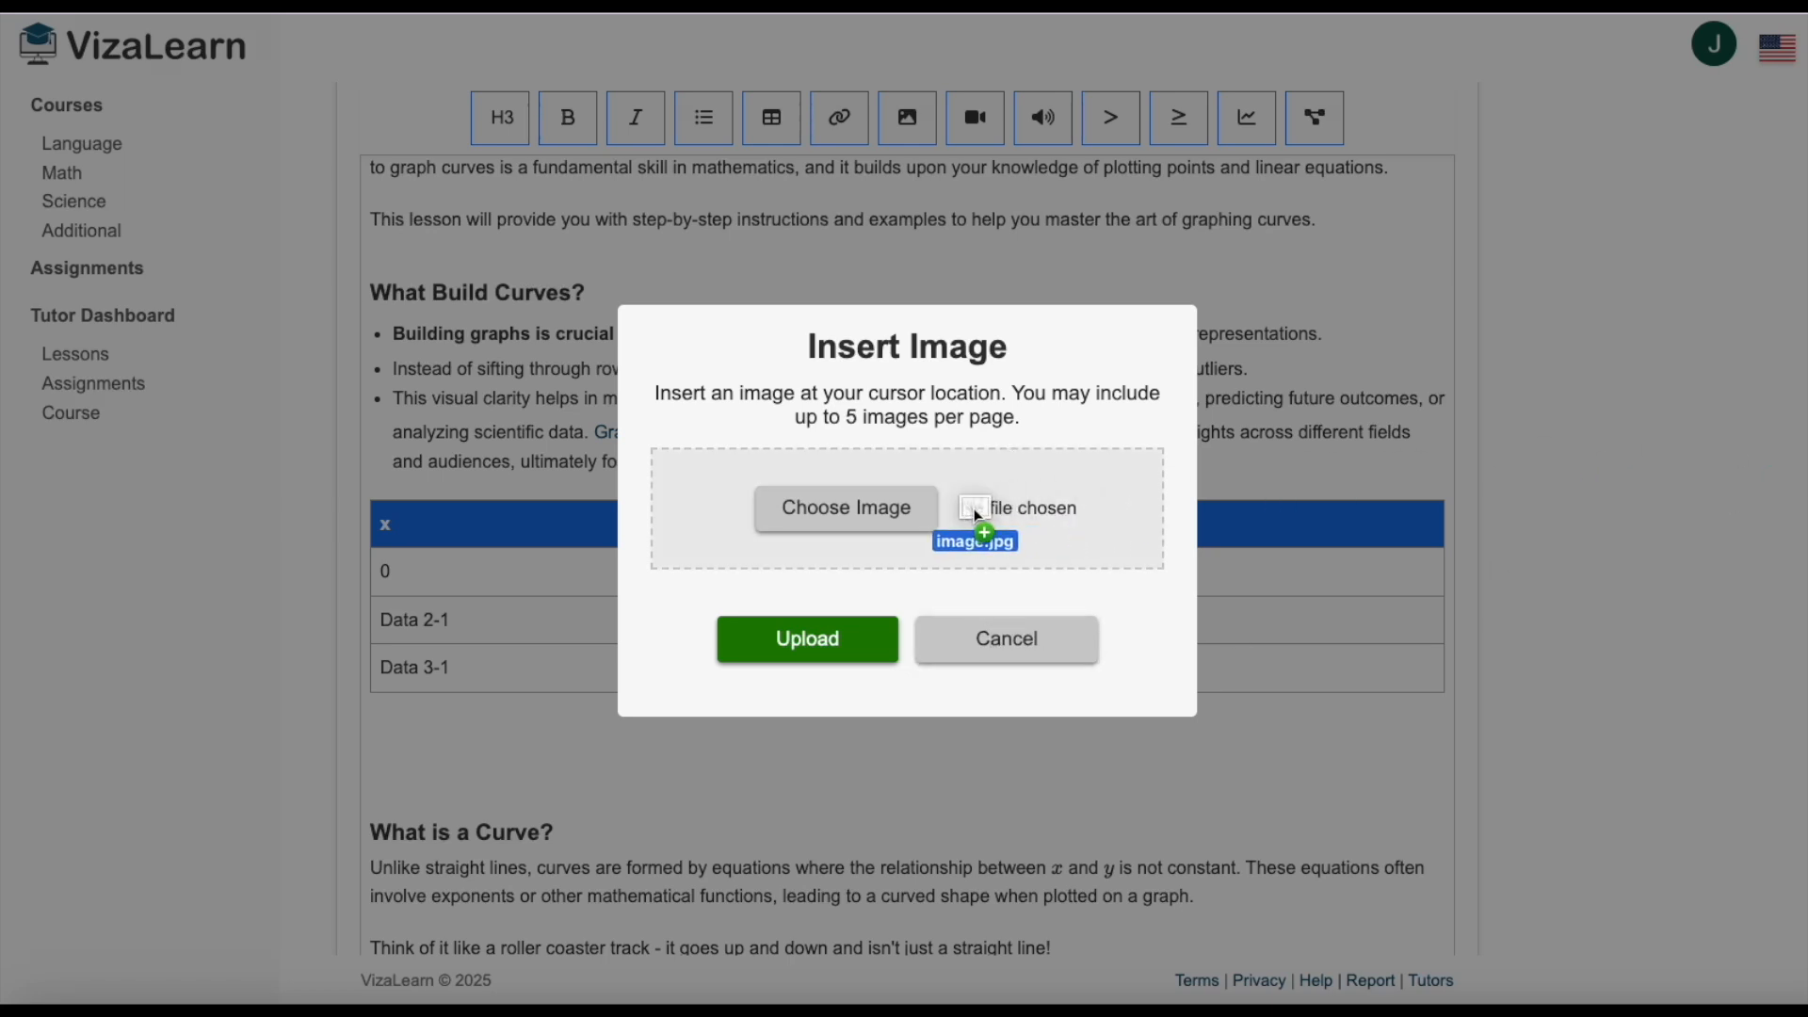
left_click(849, 648)
scroll(855, 642, "down", 5)
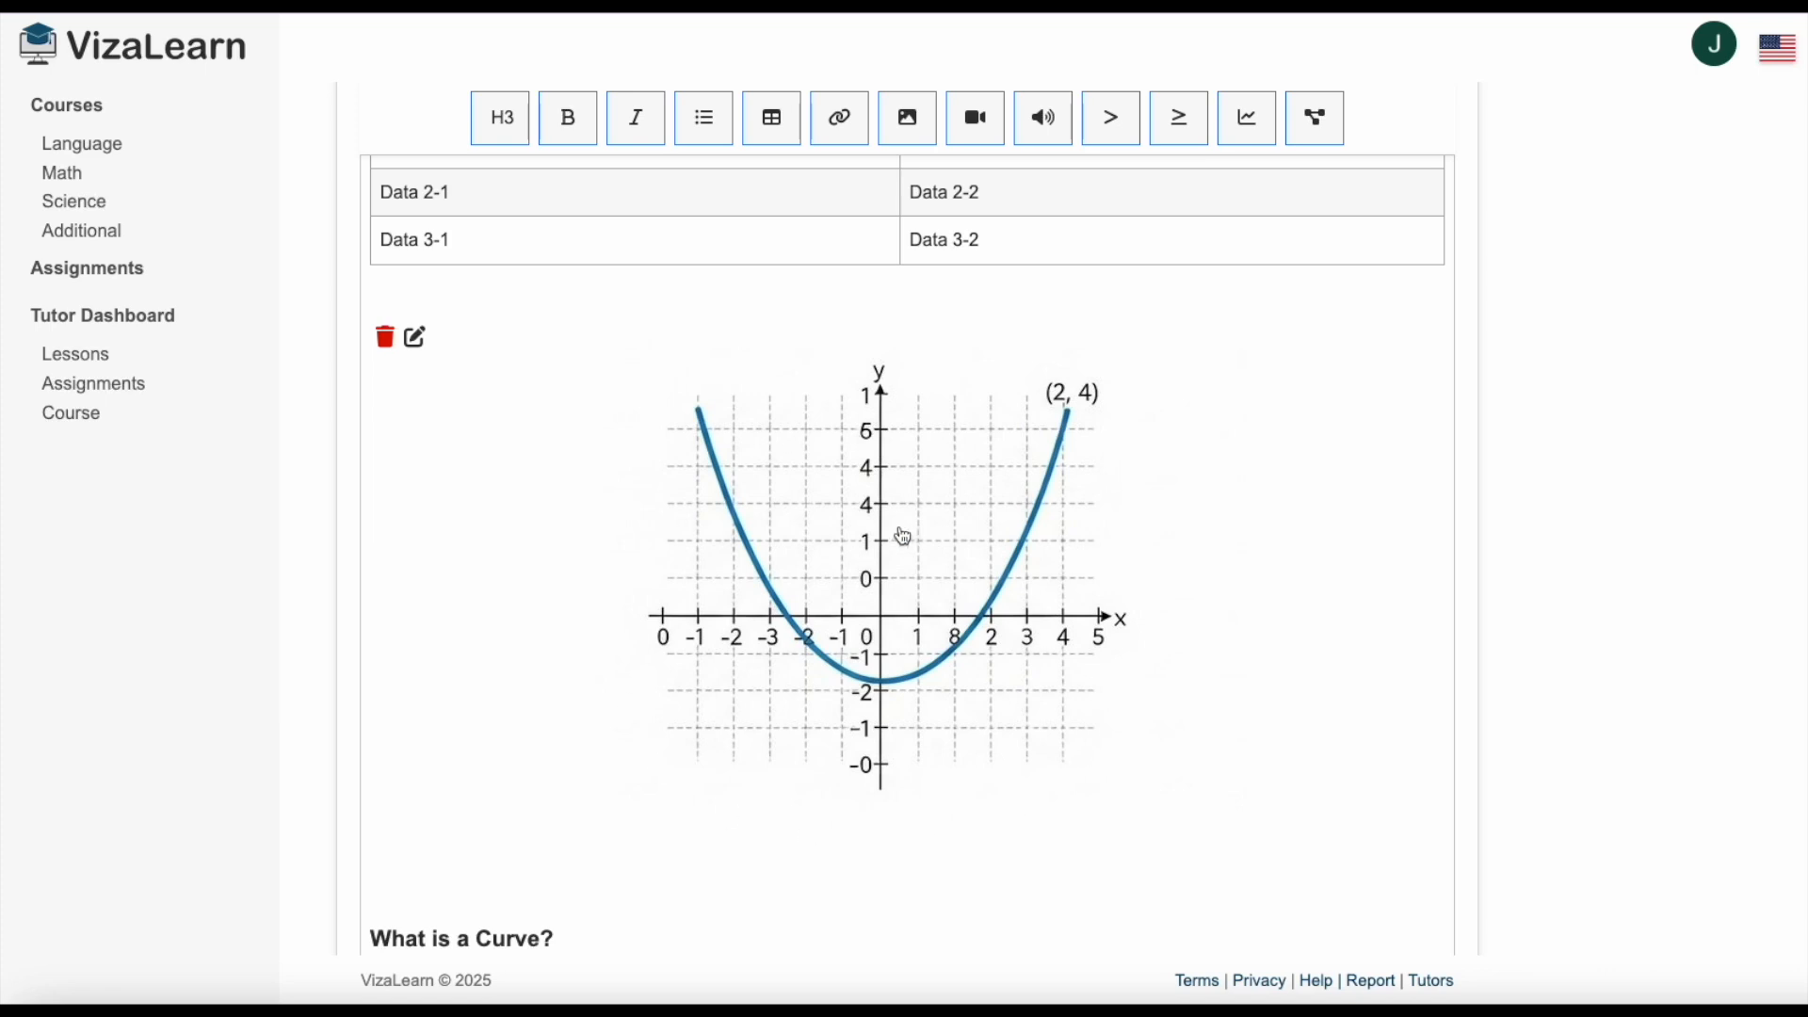
Insert a YouTube video after the "Connect the Points" item of the step-by-step instructions, using the copied video ID.
scroll(909, 546, "up", 2)
scroll(909, 546, "up", 5)
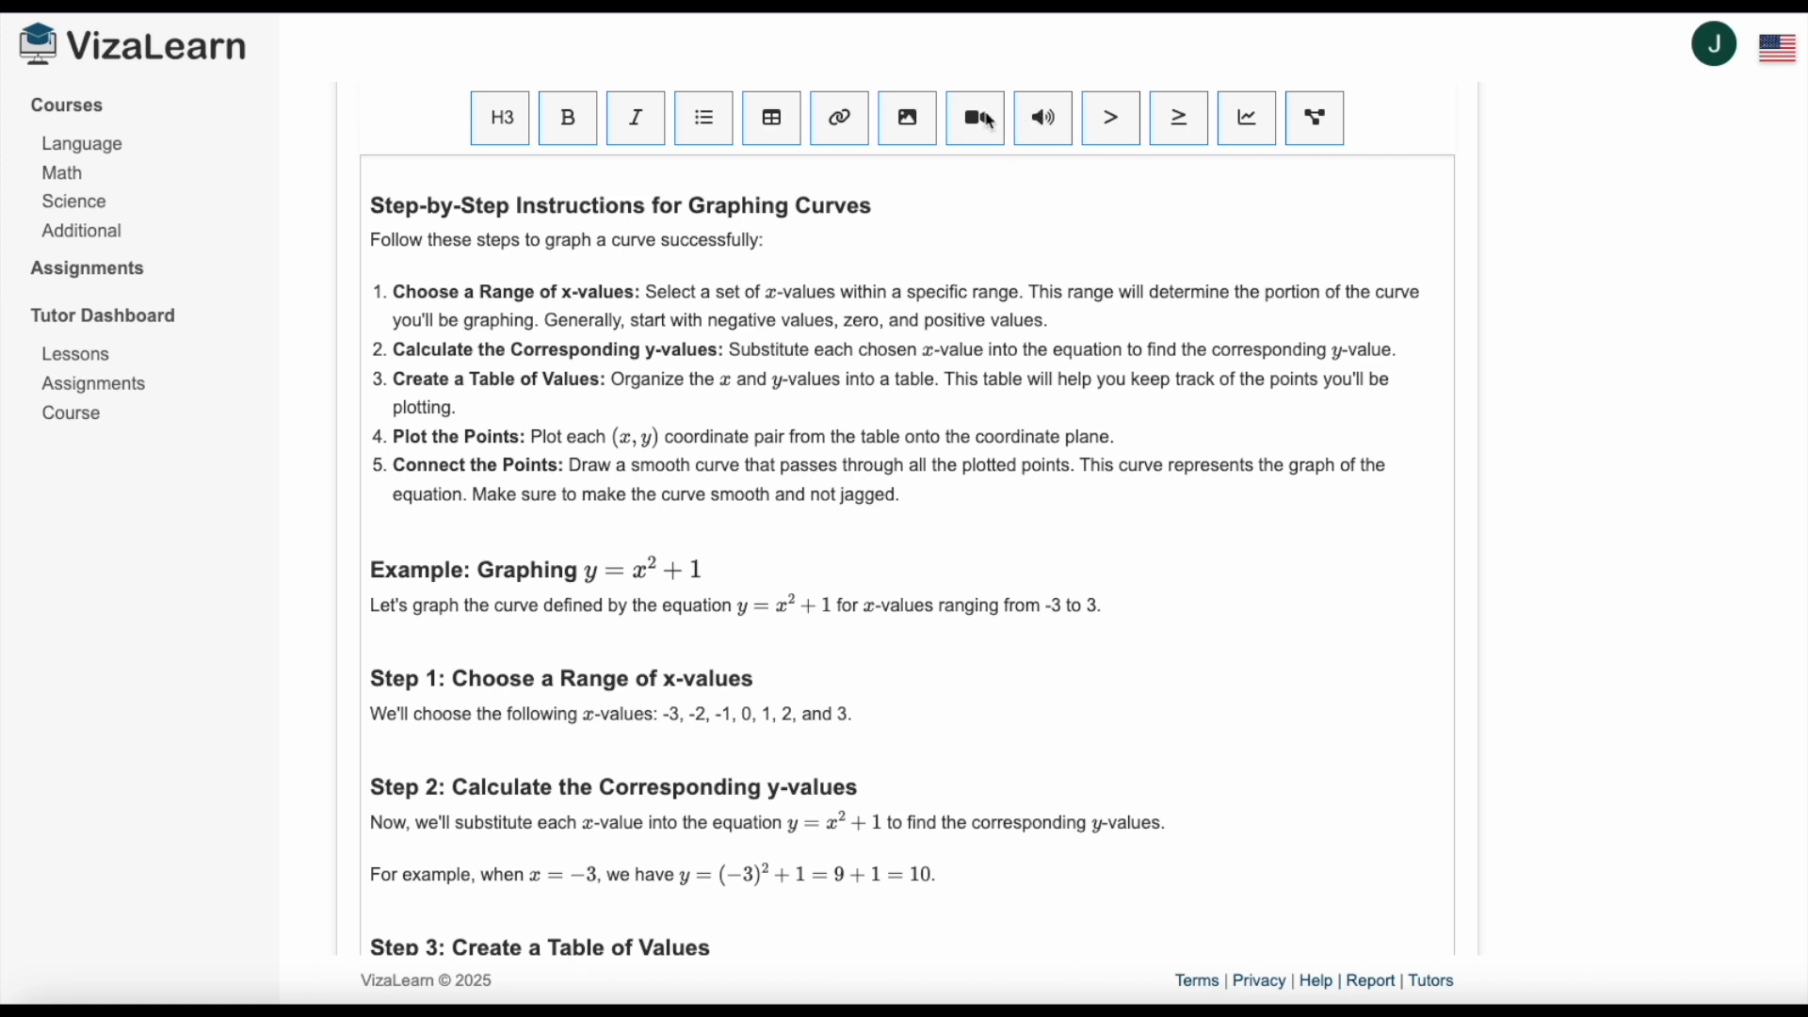
left_click(949, 492)
key("Return")
key("Return")
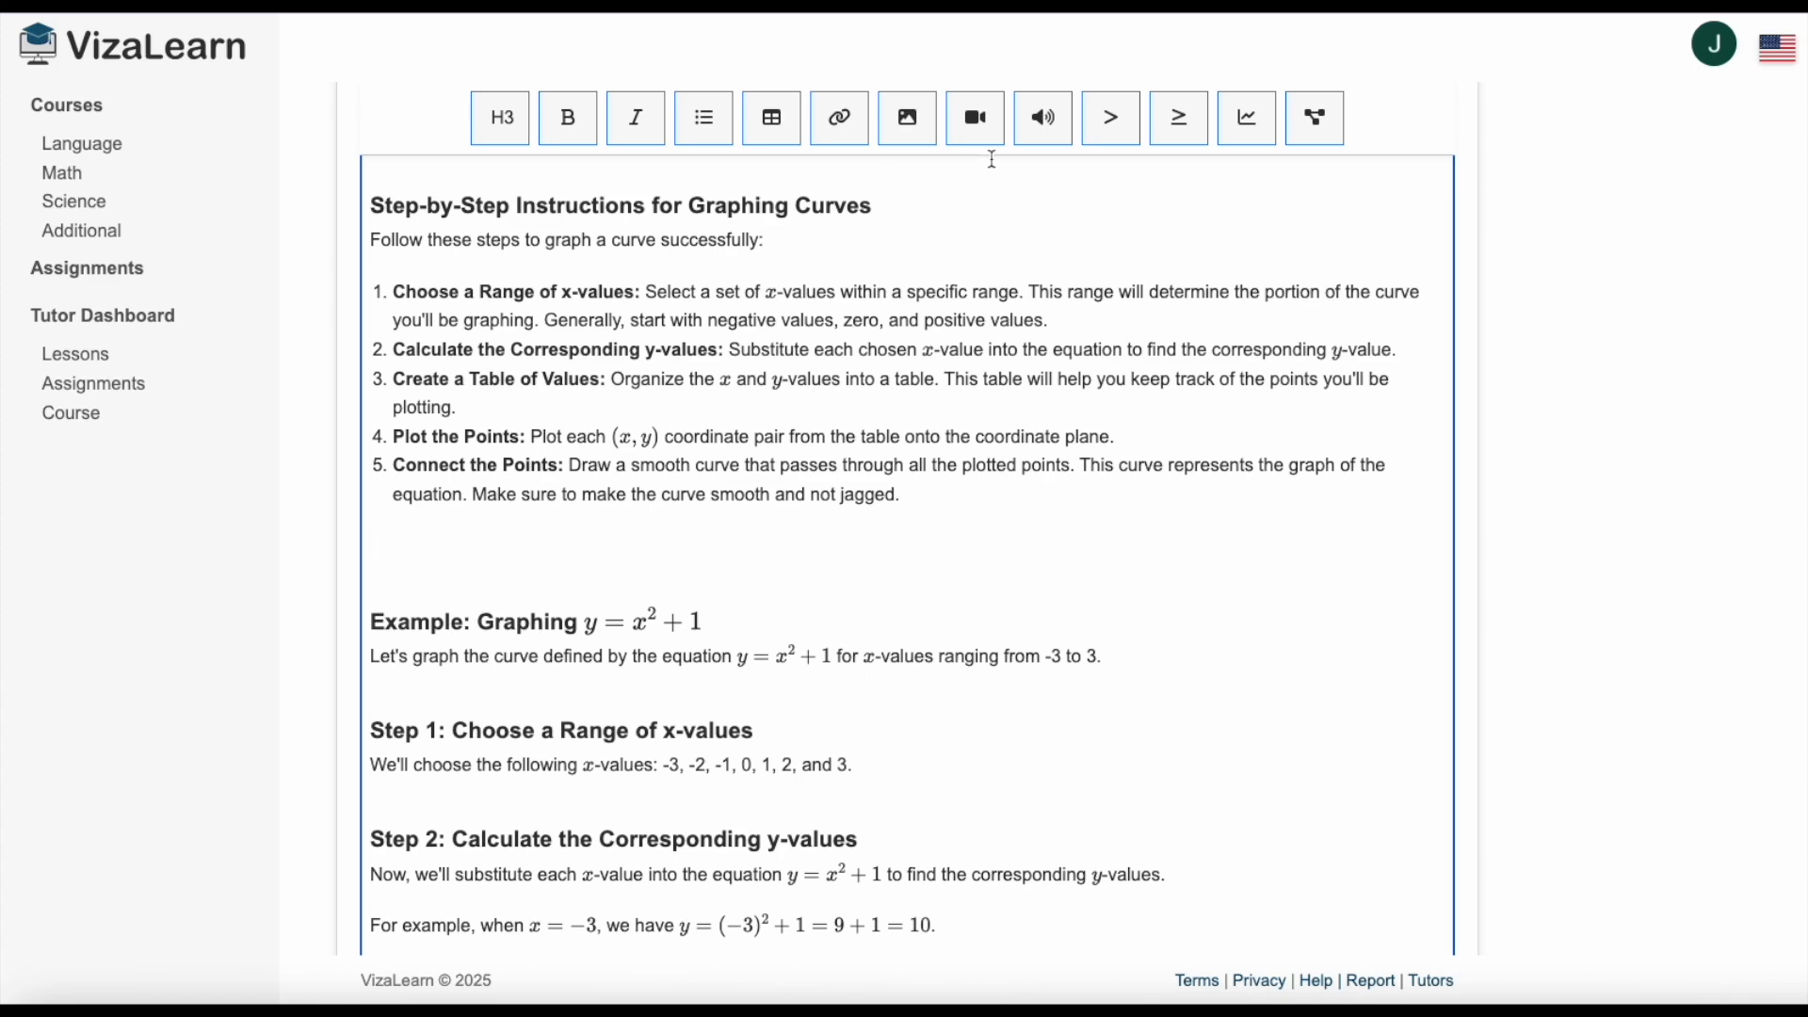
left_click(977, 122)
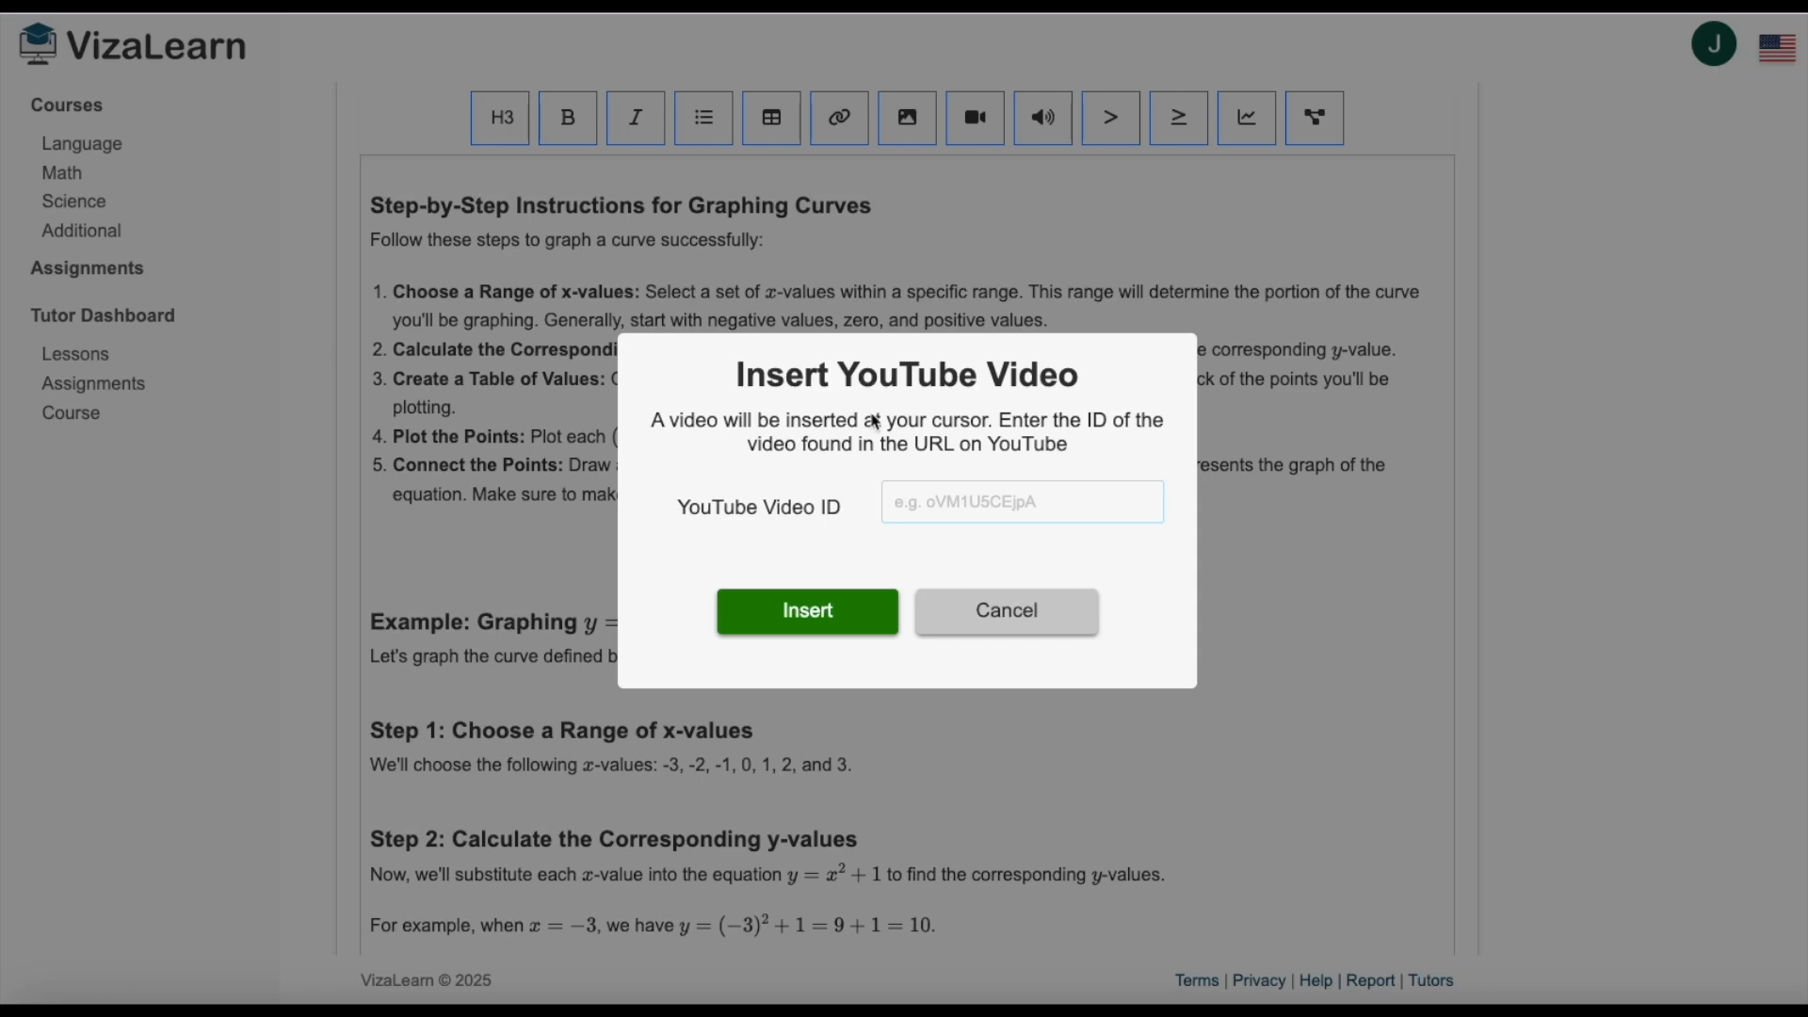
type("a5x4lwnvHM0")
left_click(818, 622)
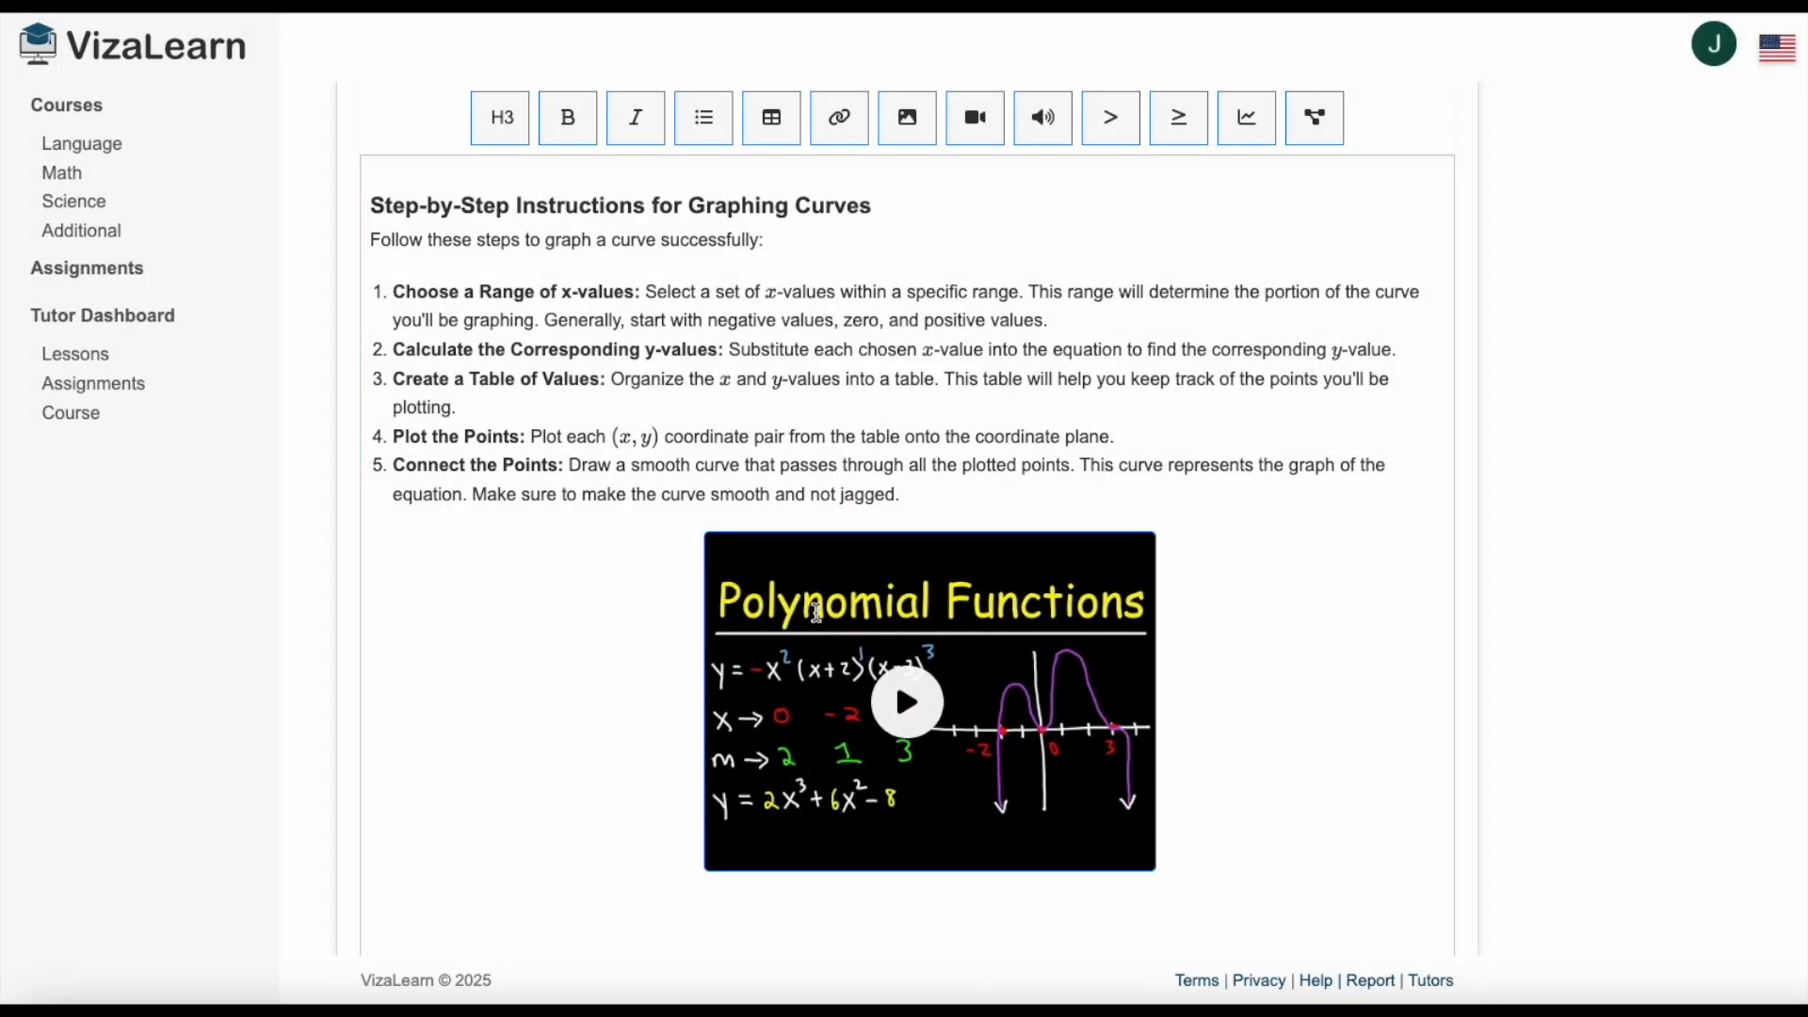
Insert an audio pronunciation of "How would I graph a polynomial?" below the video, with language code en.
scroll(1138, 556, "down", 1)
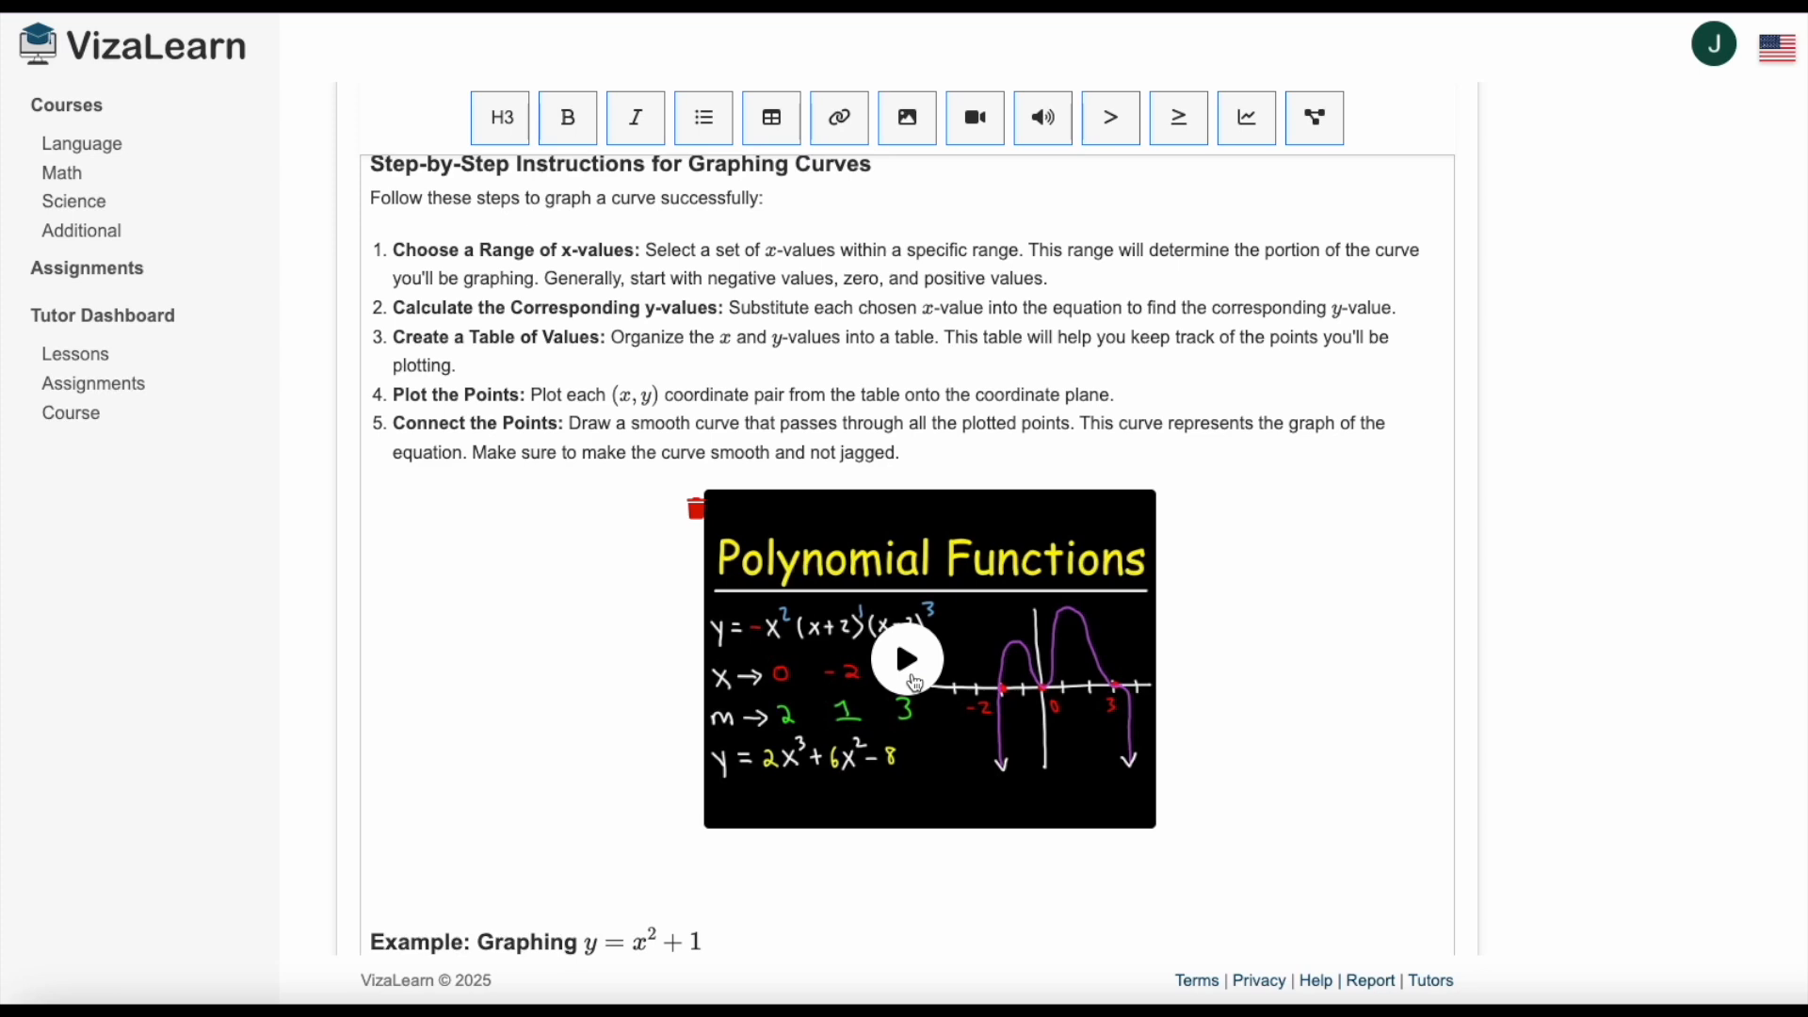
scroll(915, 682, "down", 3)
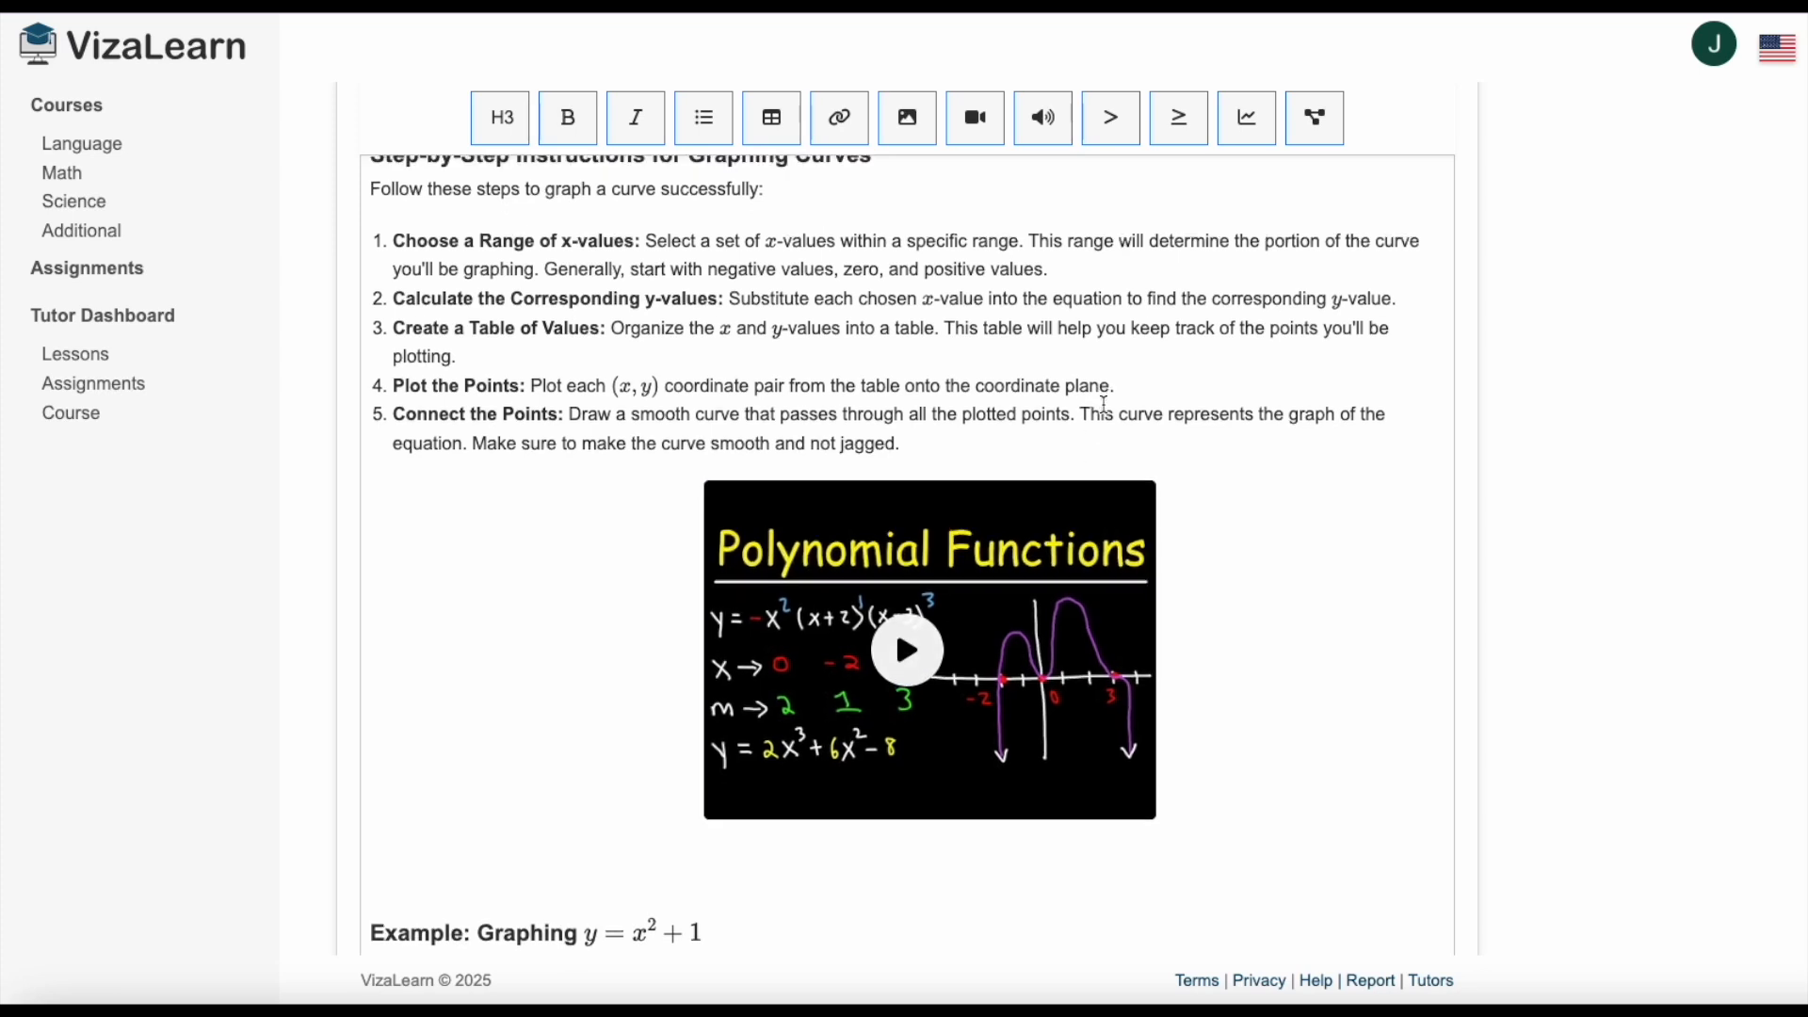
scroll(1006, 524, "down", 1)
left_click(551, 665)
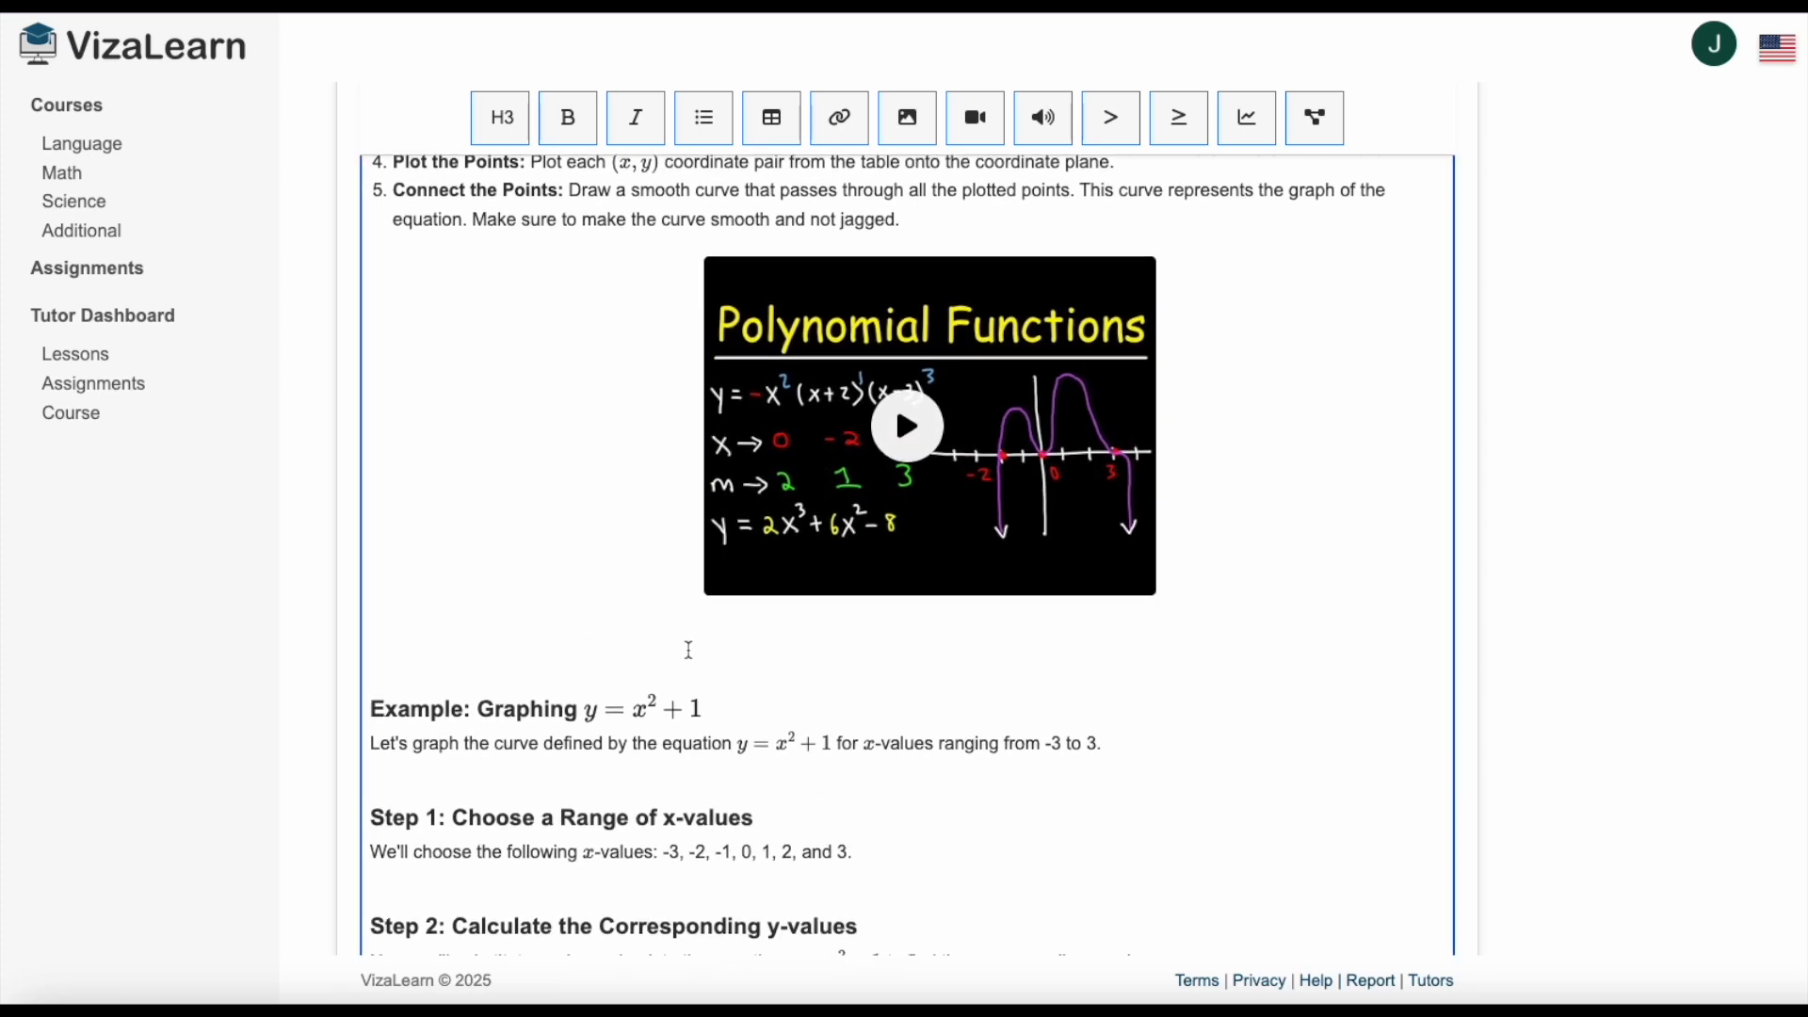
key("Return")
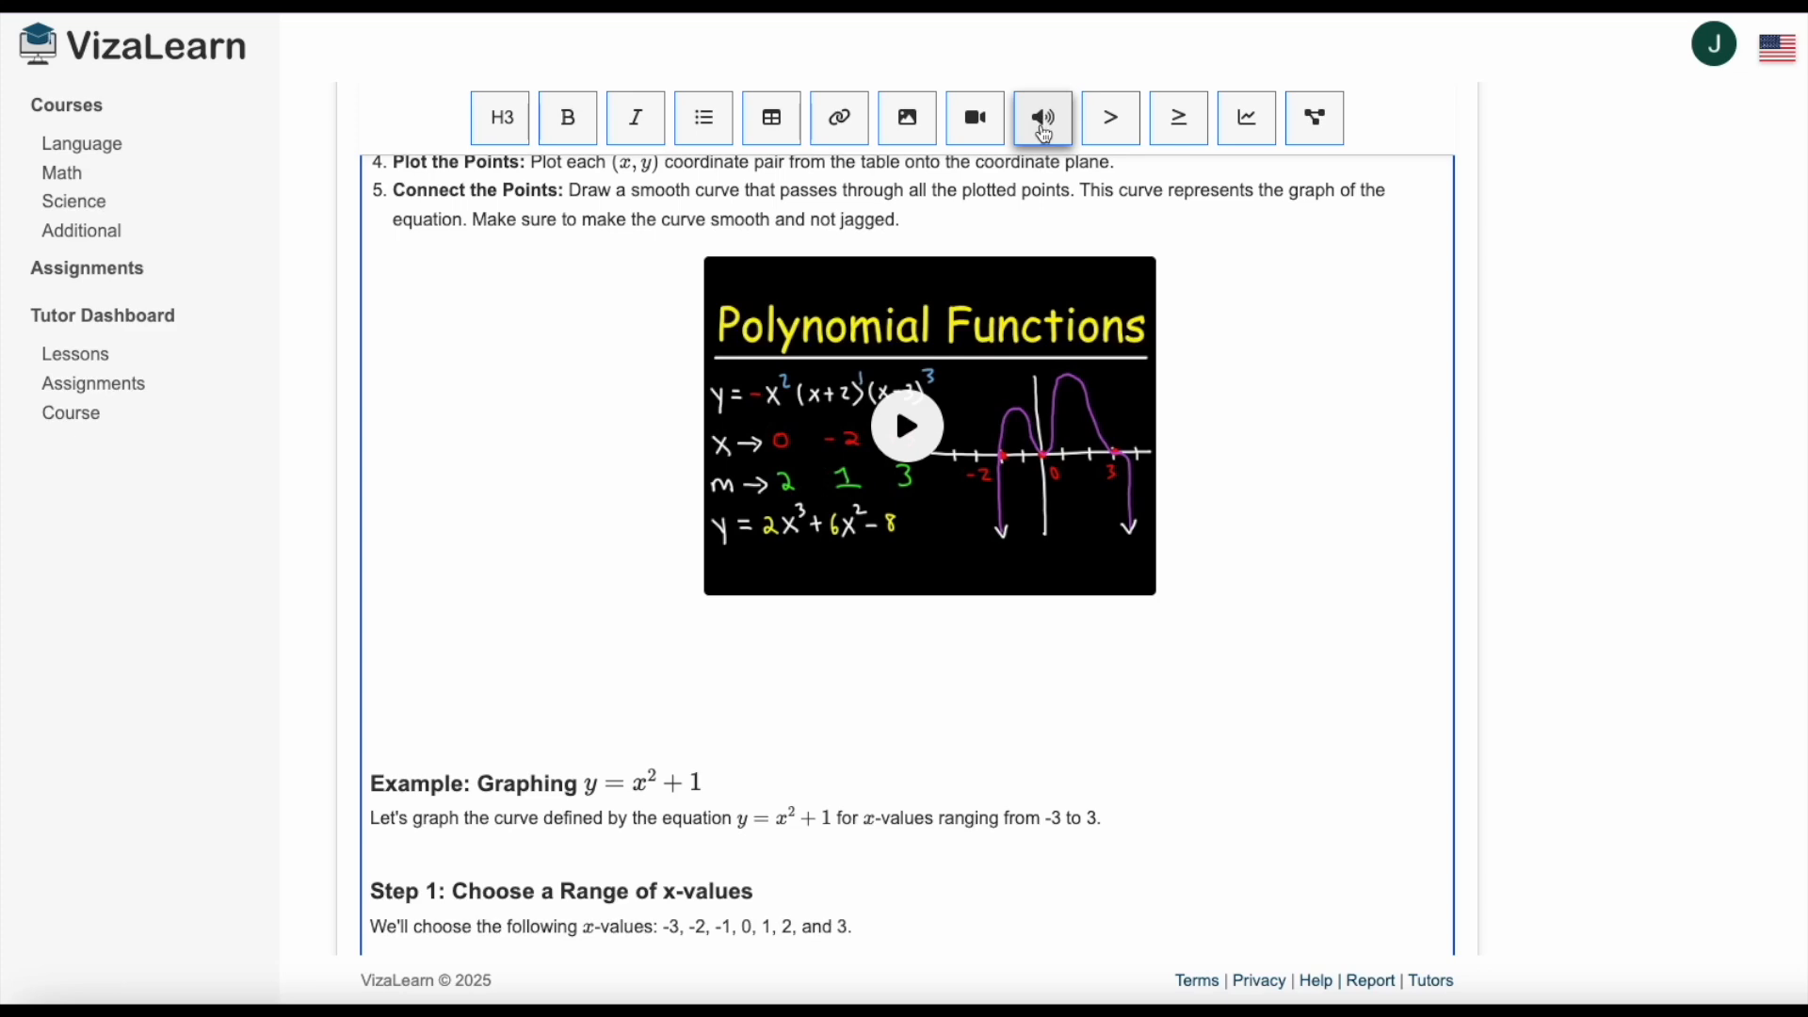
left_click(1046, 122)
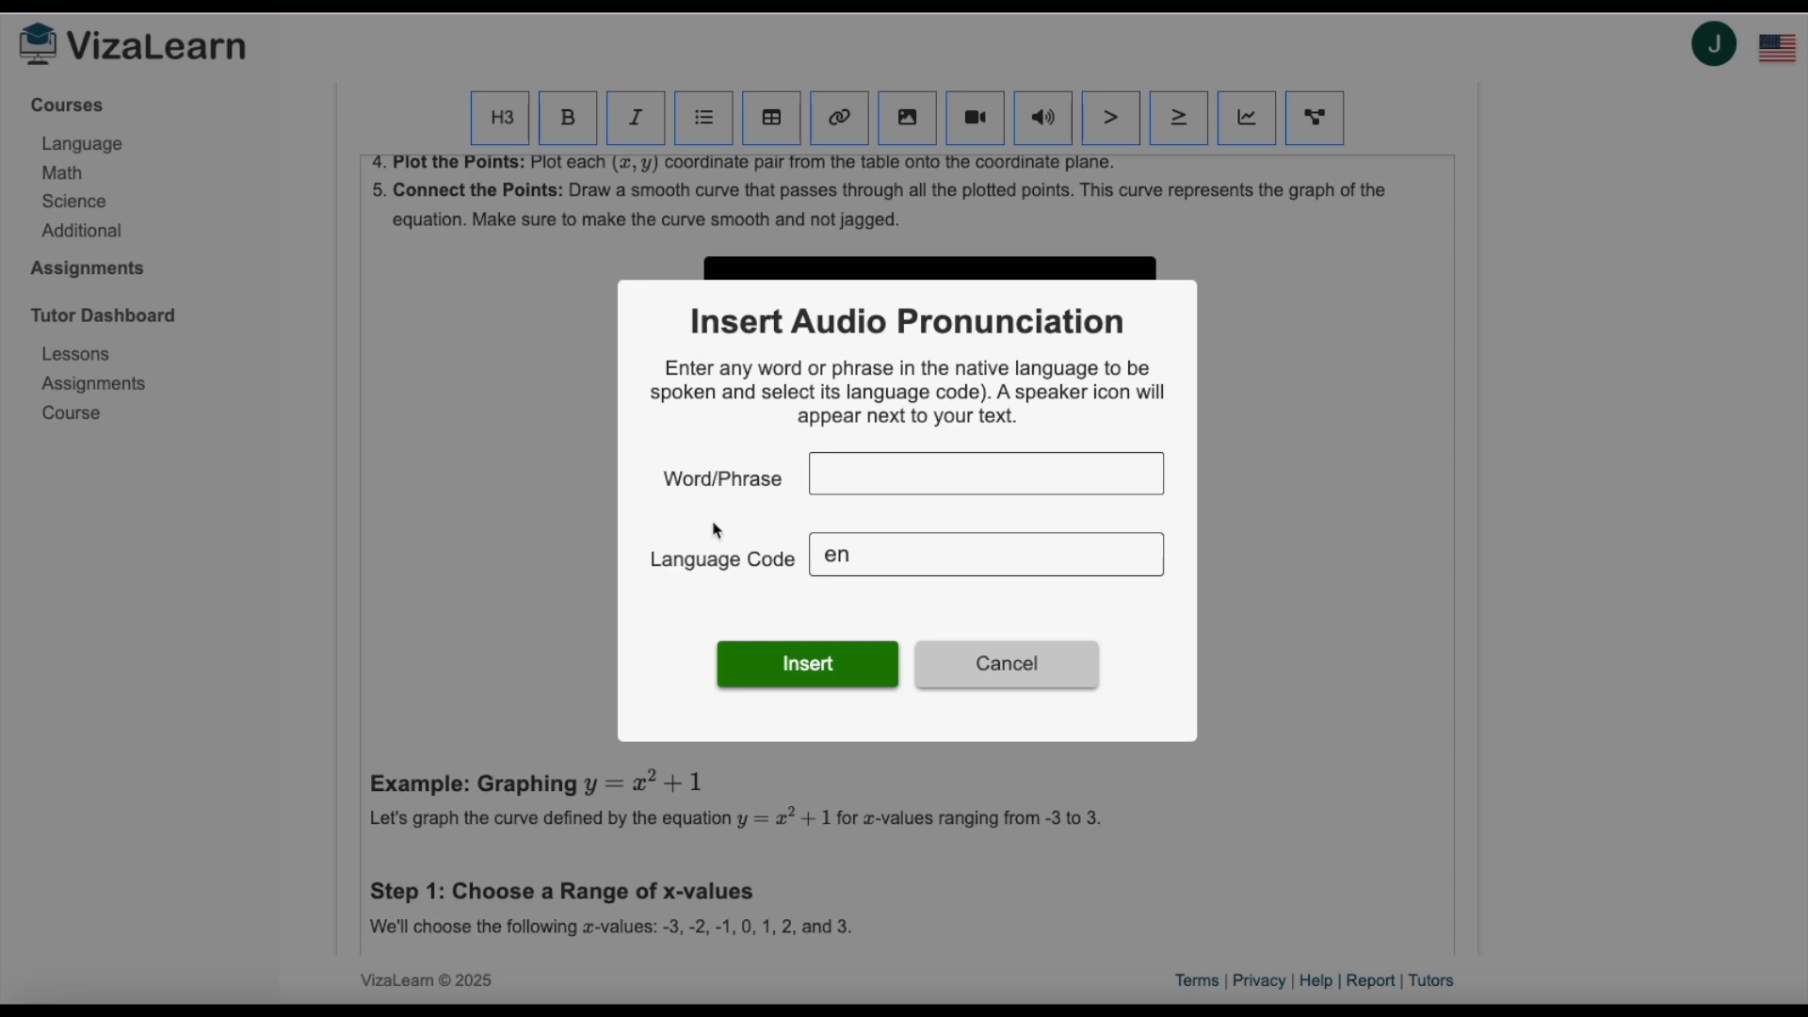
left_click(841, 471)
type("How would I graph a polynomial?")
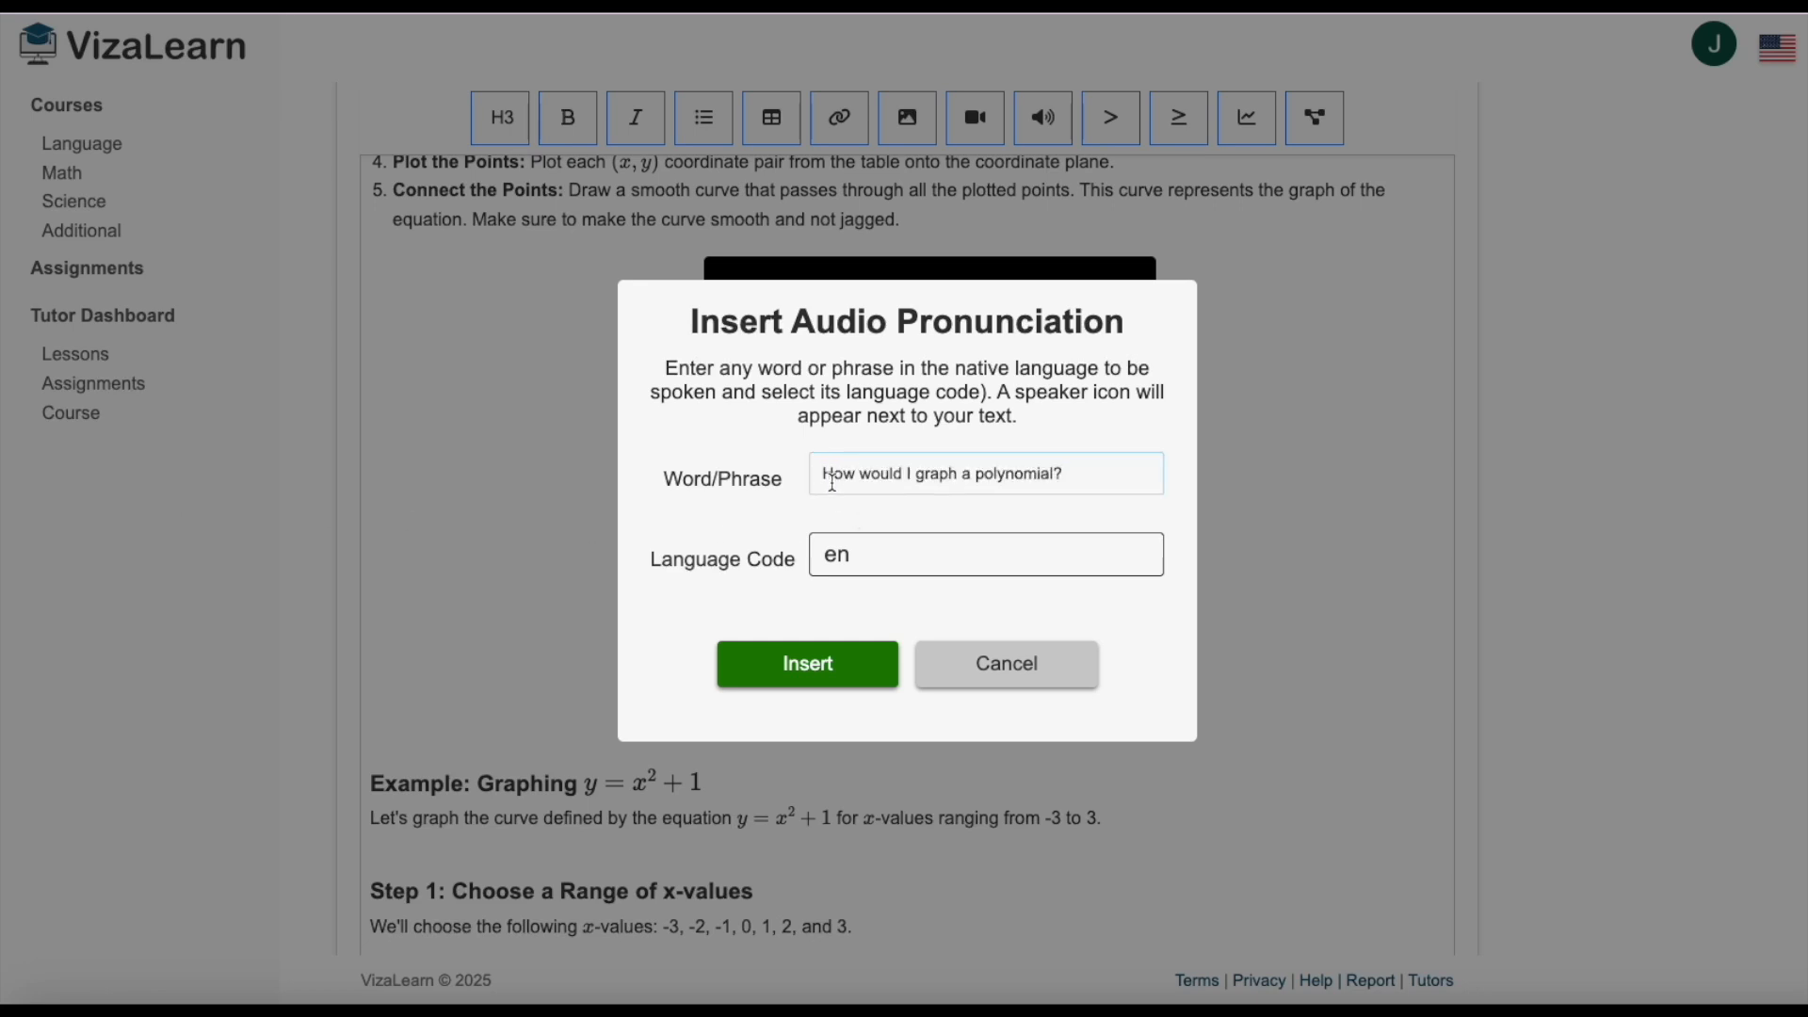
left_click(881, 559)
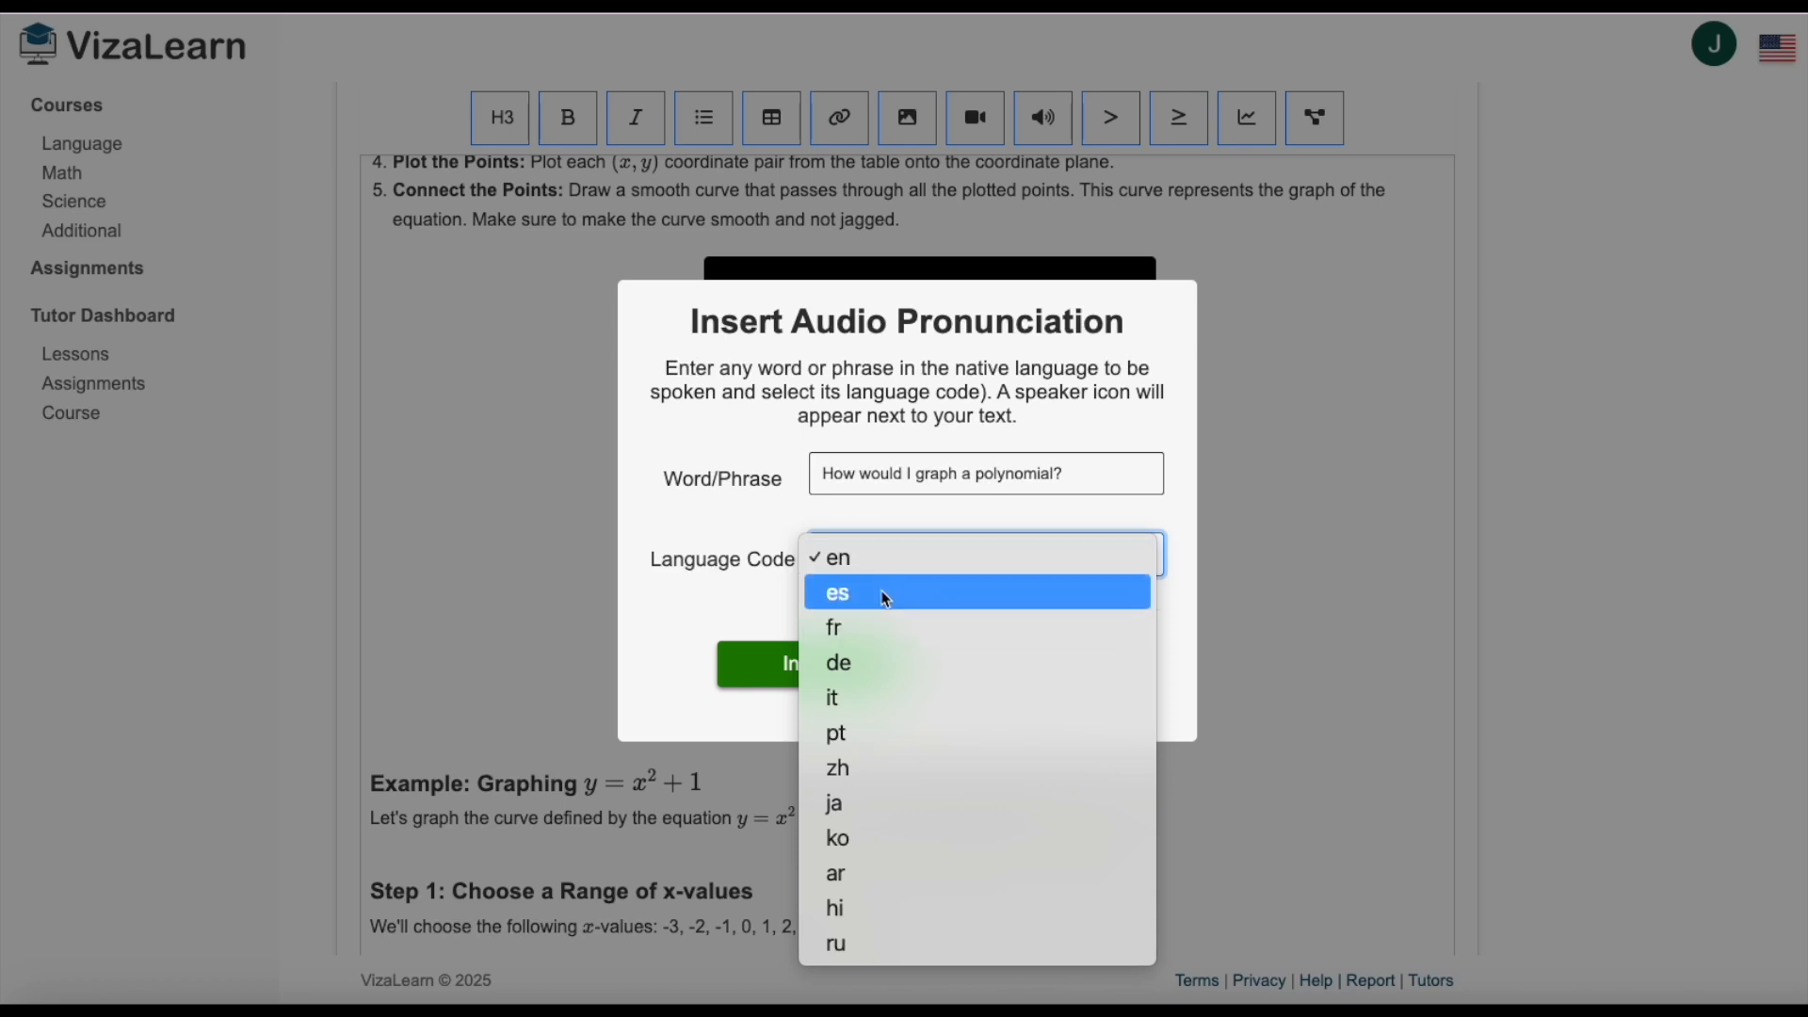
left_click(728, 526)
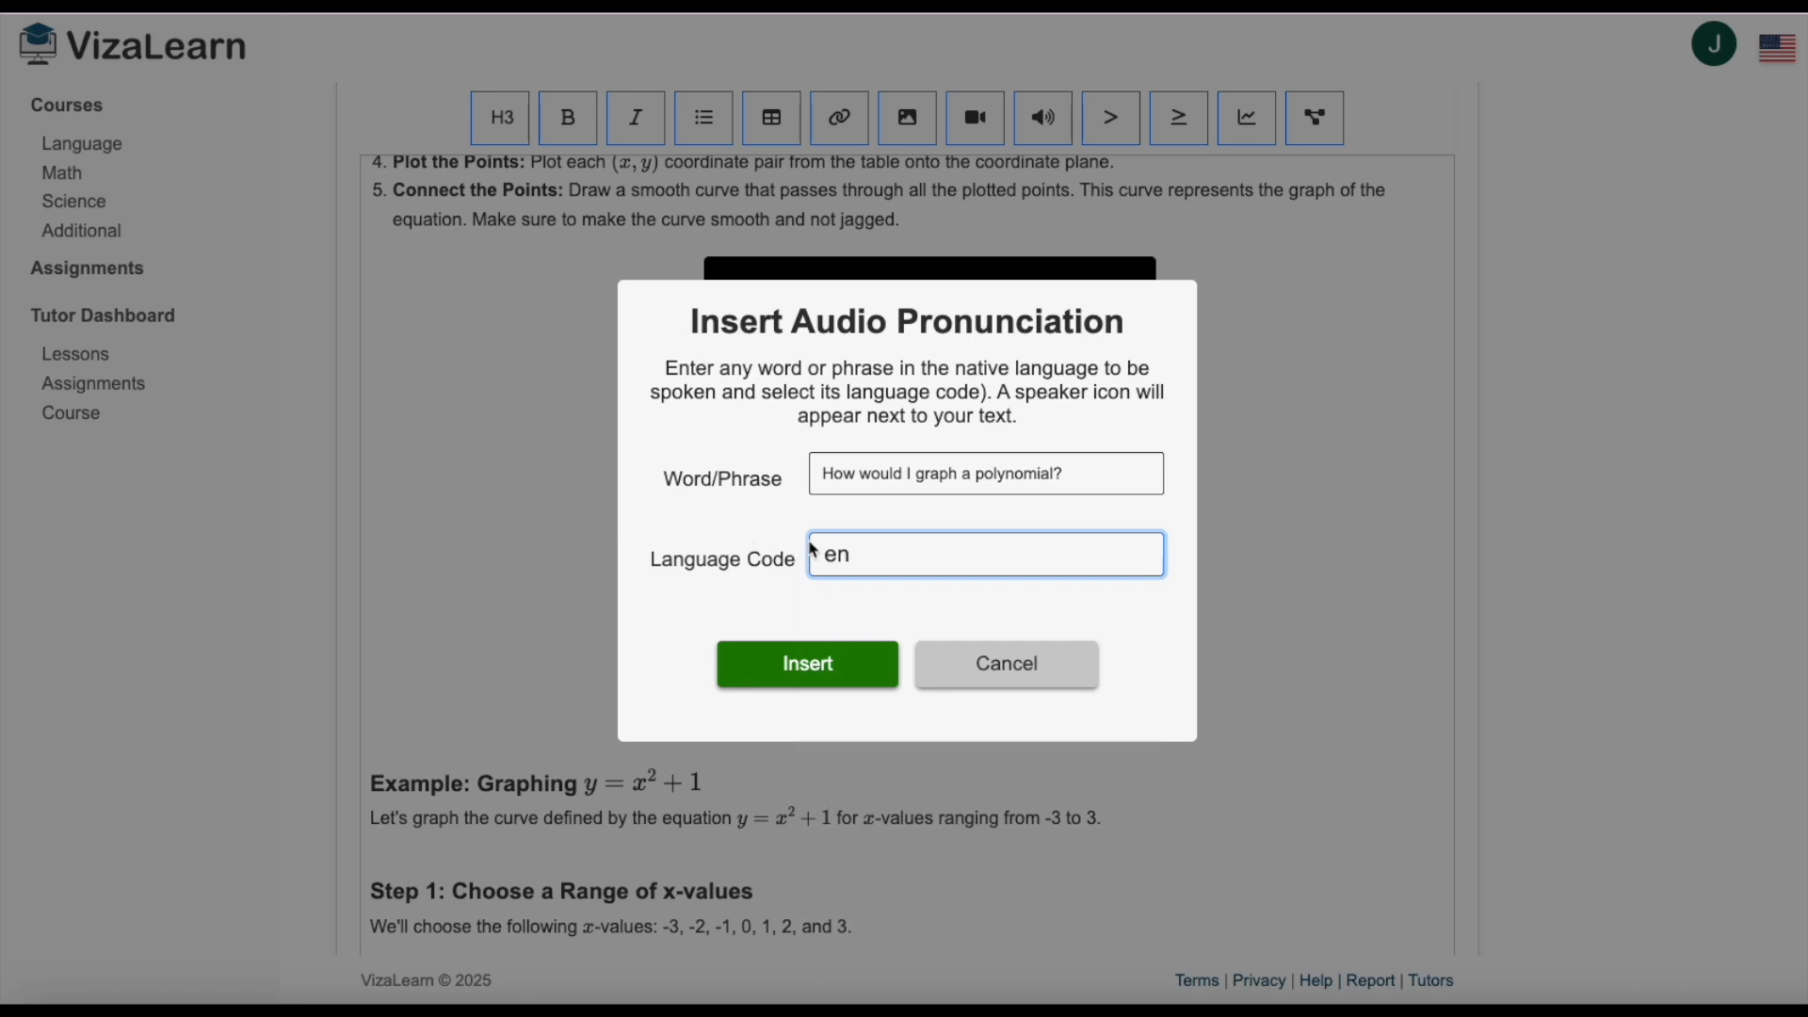
left_click(818, 662)
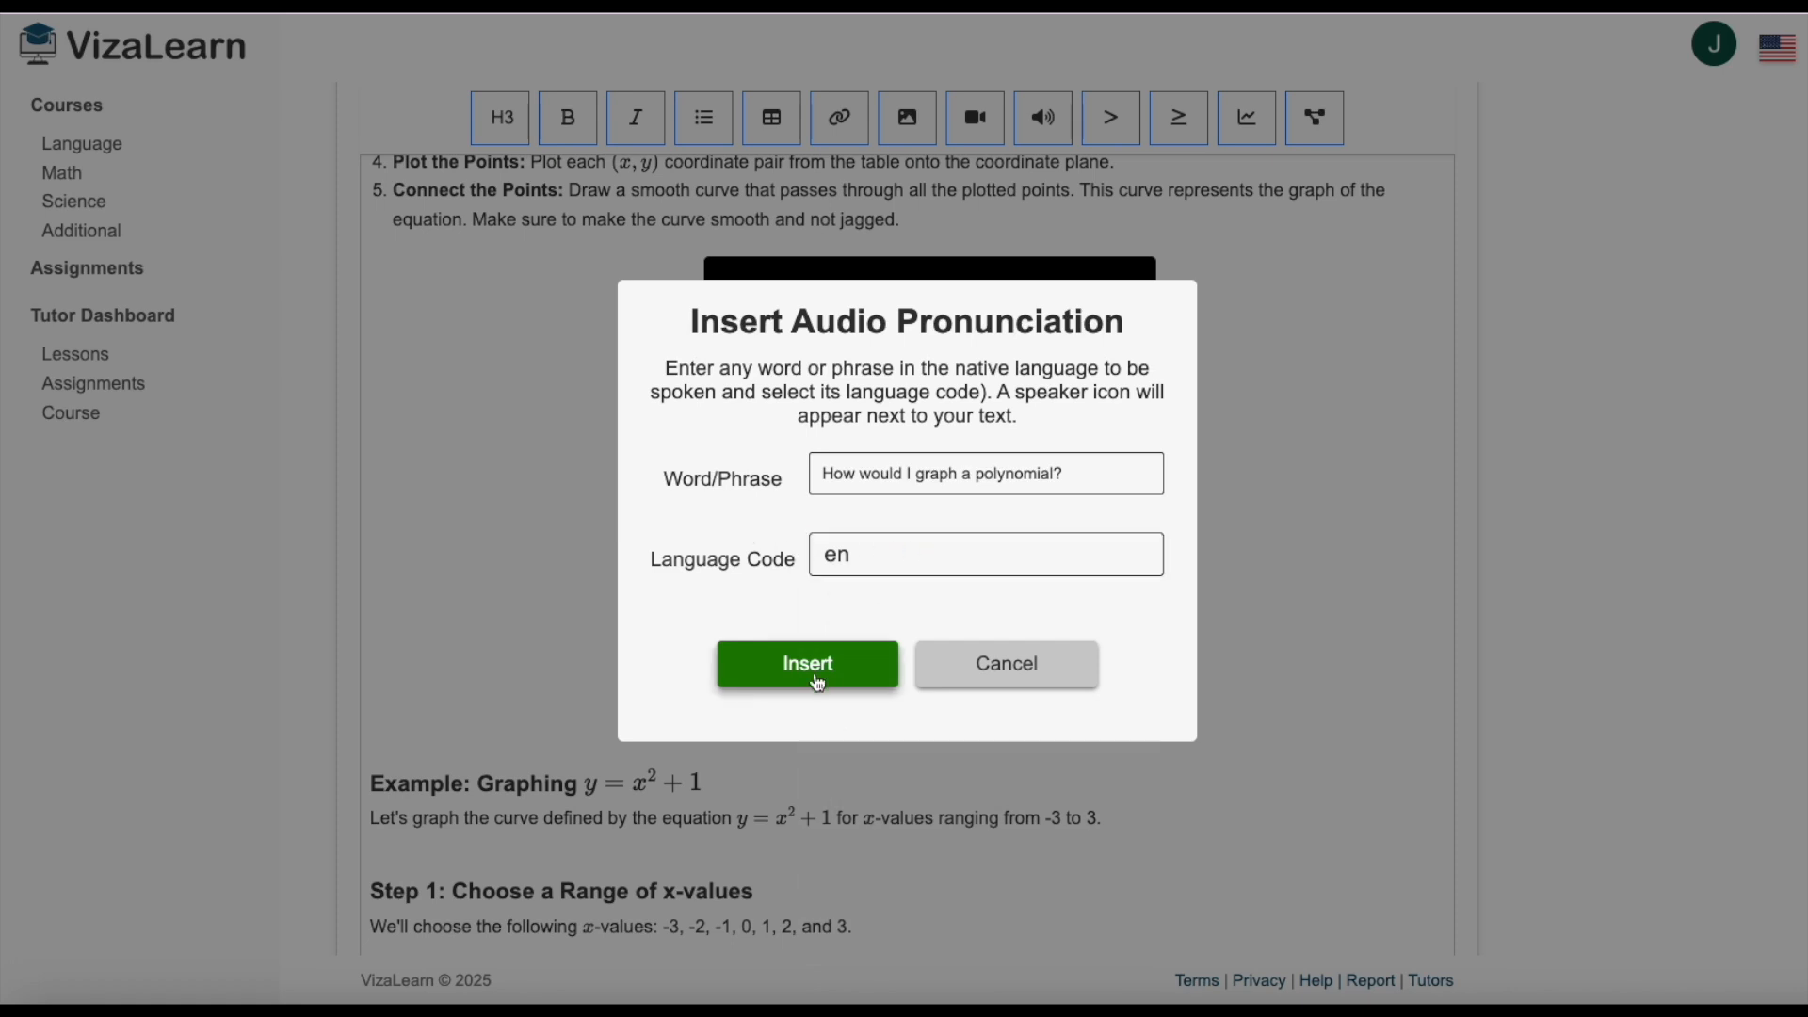
mouse_move(450, 732)
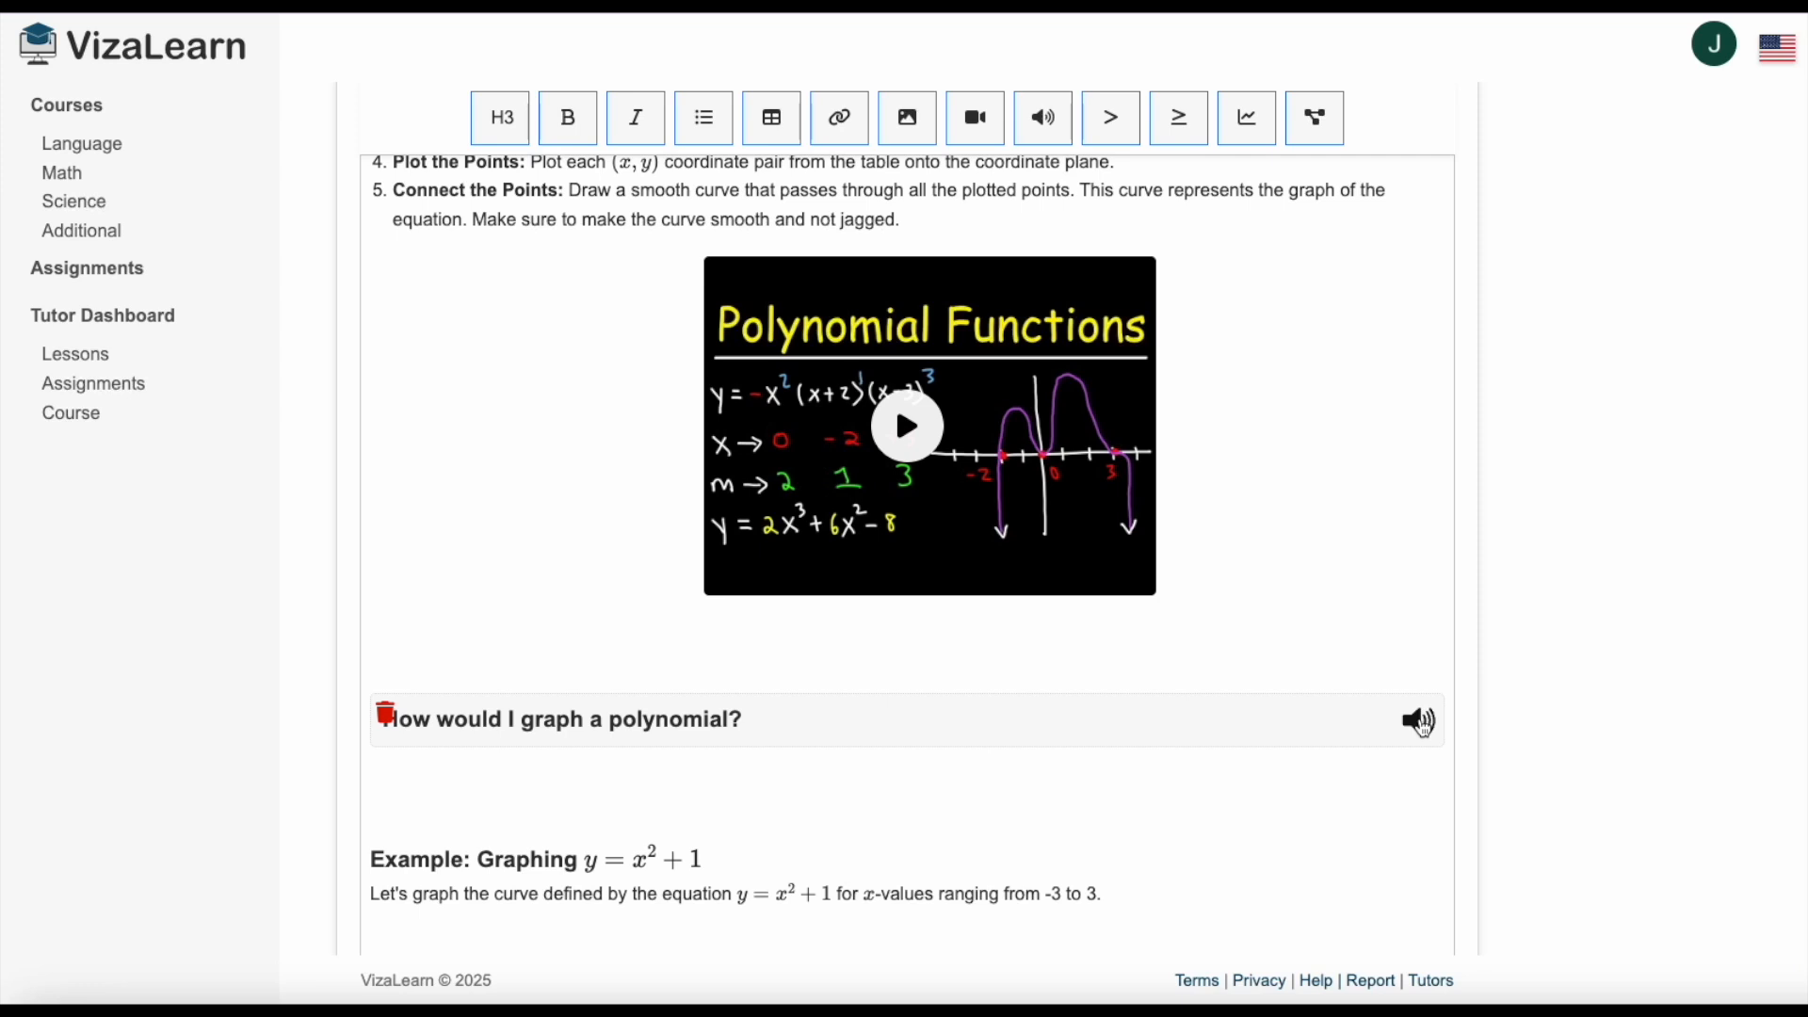
scroll(1338, 707, "down", 2)
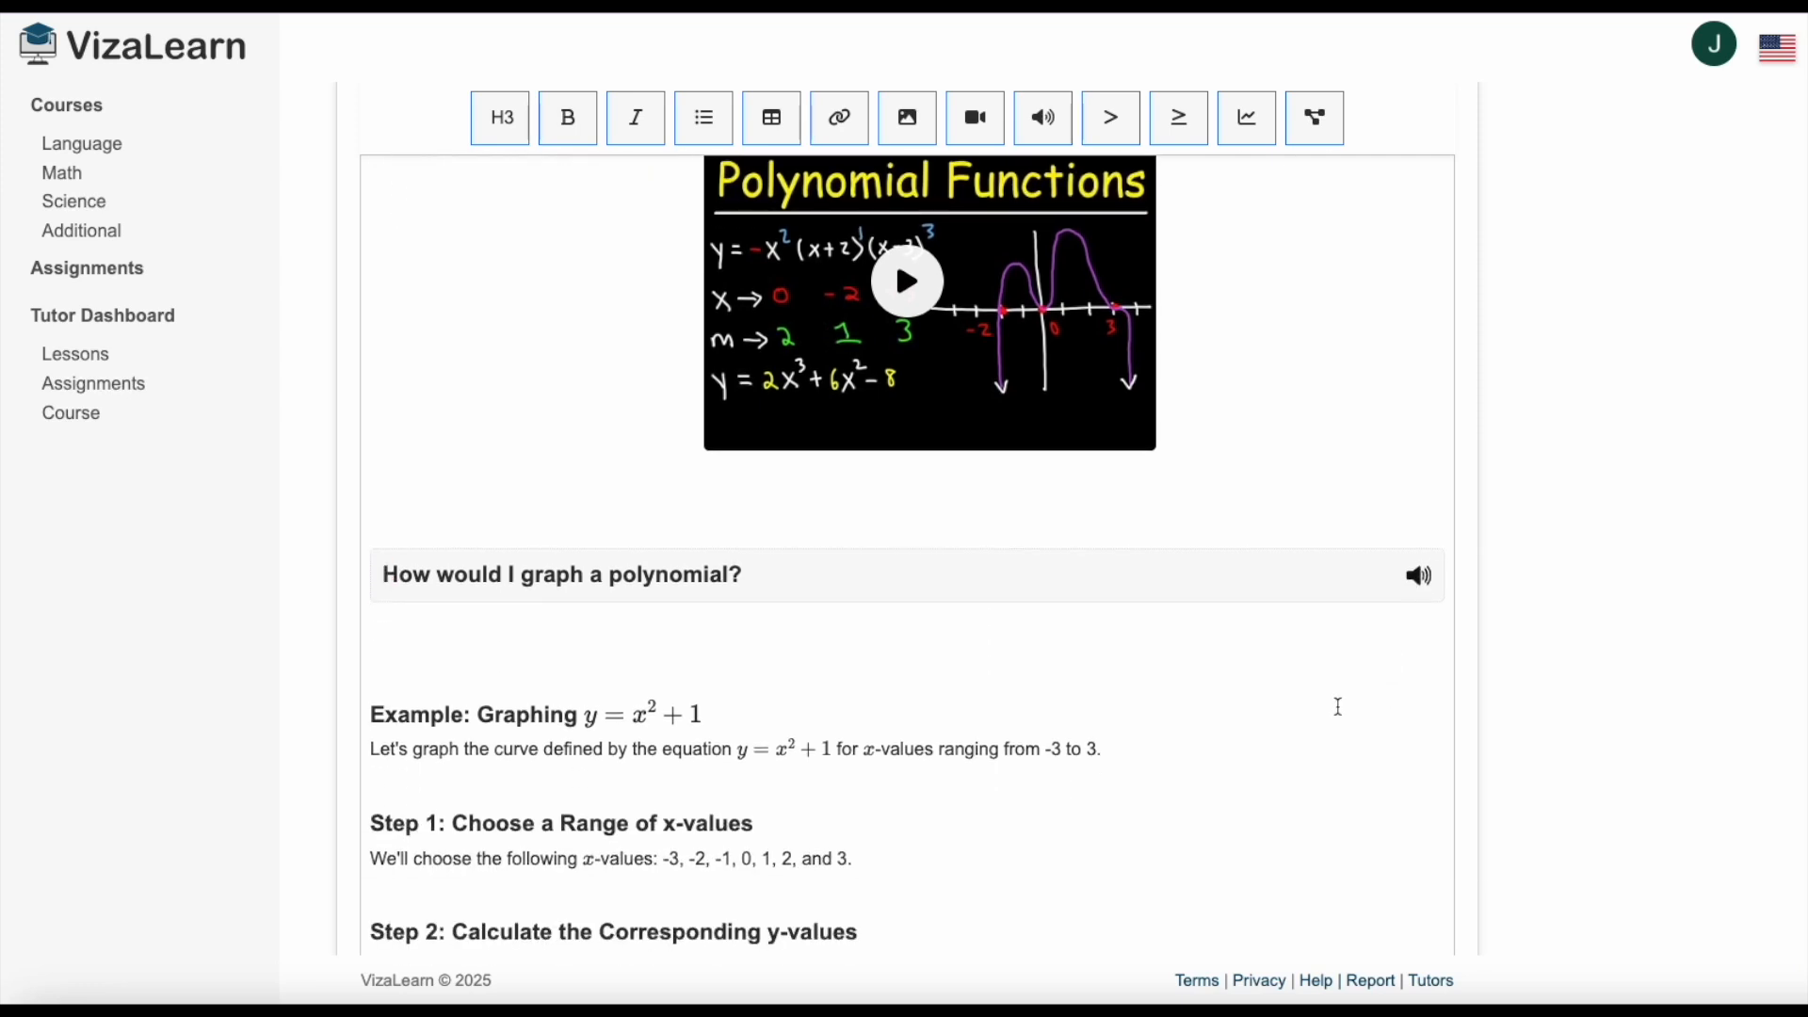
left_click(593, 673)
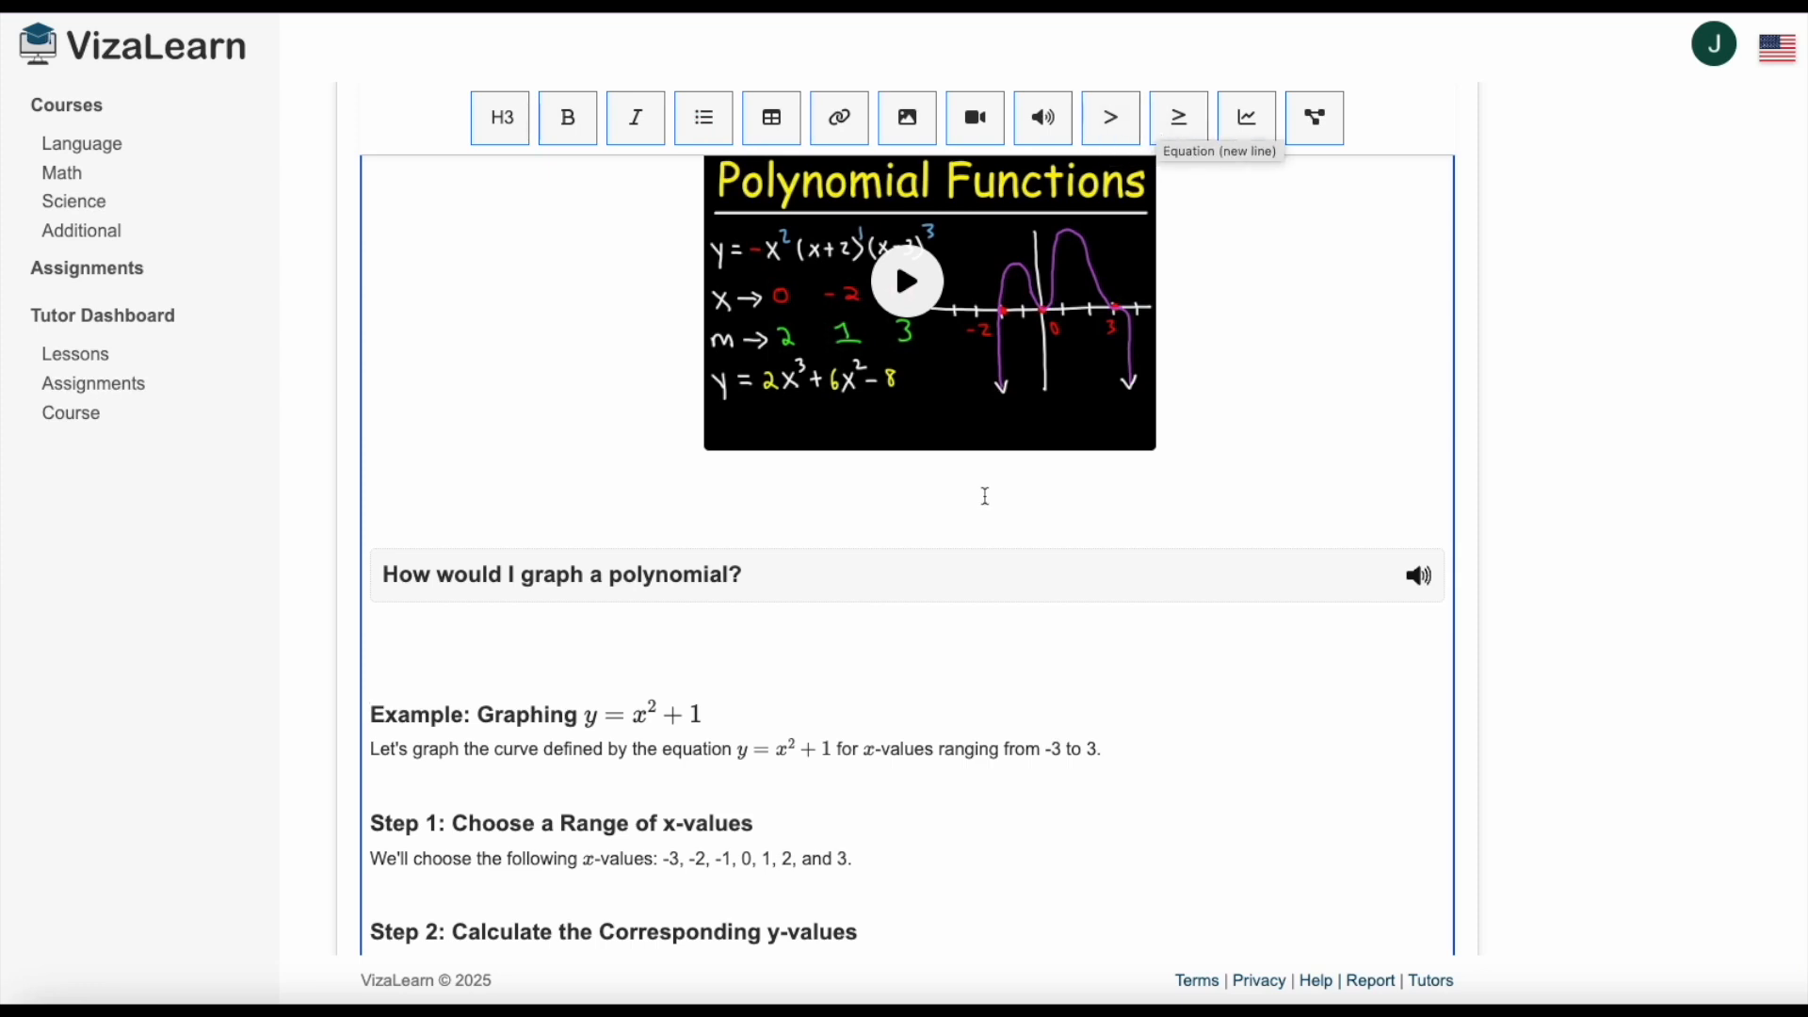
scroll(848, 625, "down", 2)
scroll(847, 631, "down", 1)
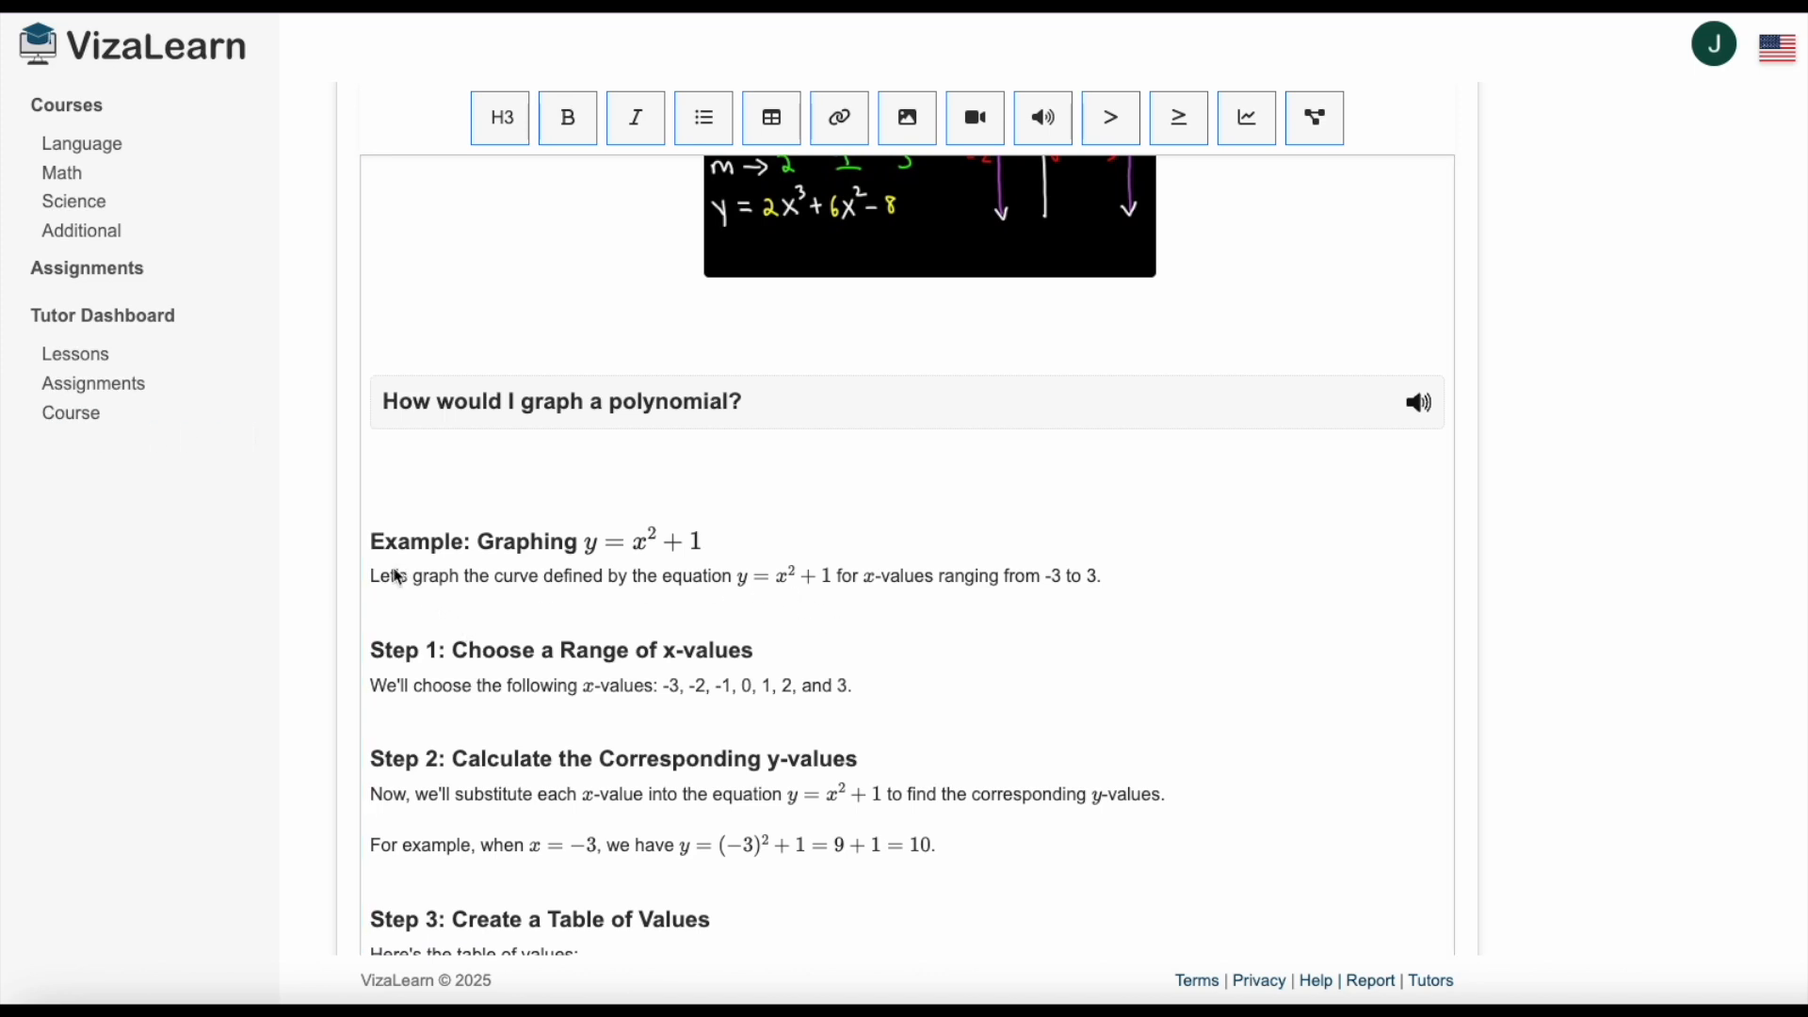
Replace the text after "Let's graph the curve defined by the equation" with the inline LaTeX equation y=x^2+1.
left_click(1014, 576)
left_click_drag(1102, 576, 726, 578)
key("BackSpace")
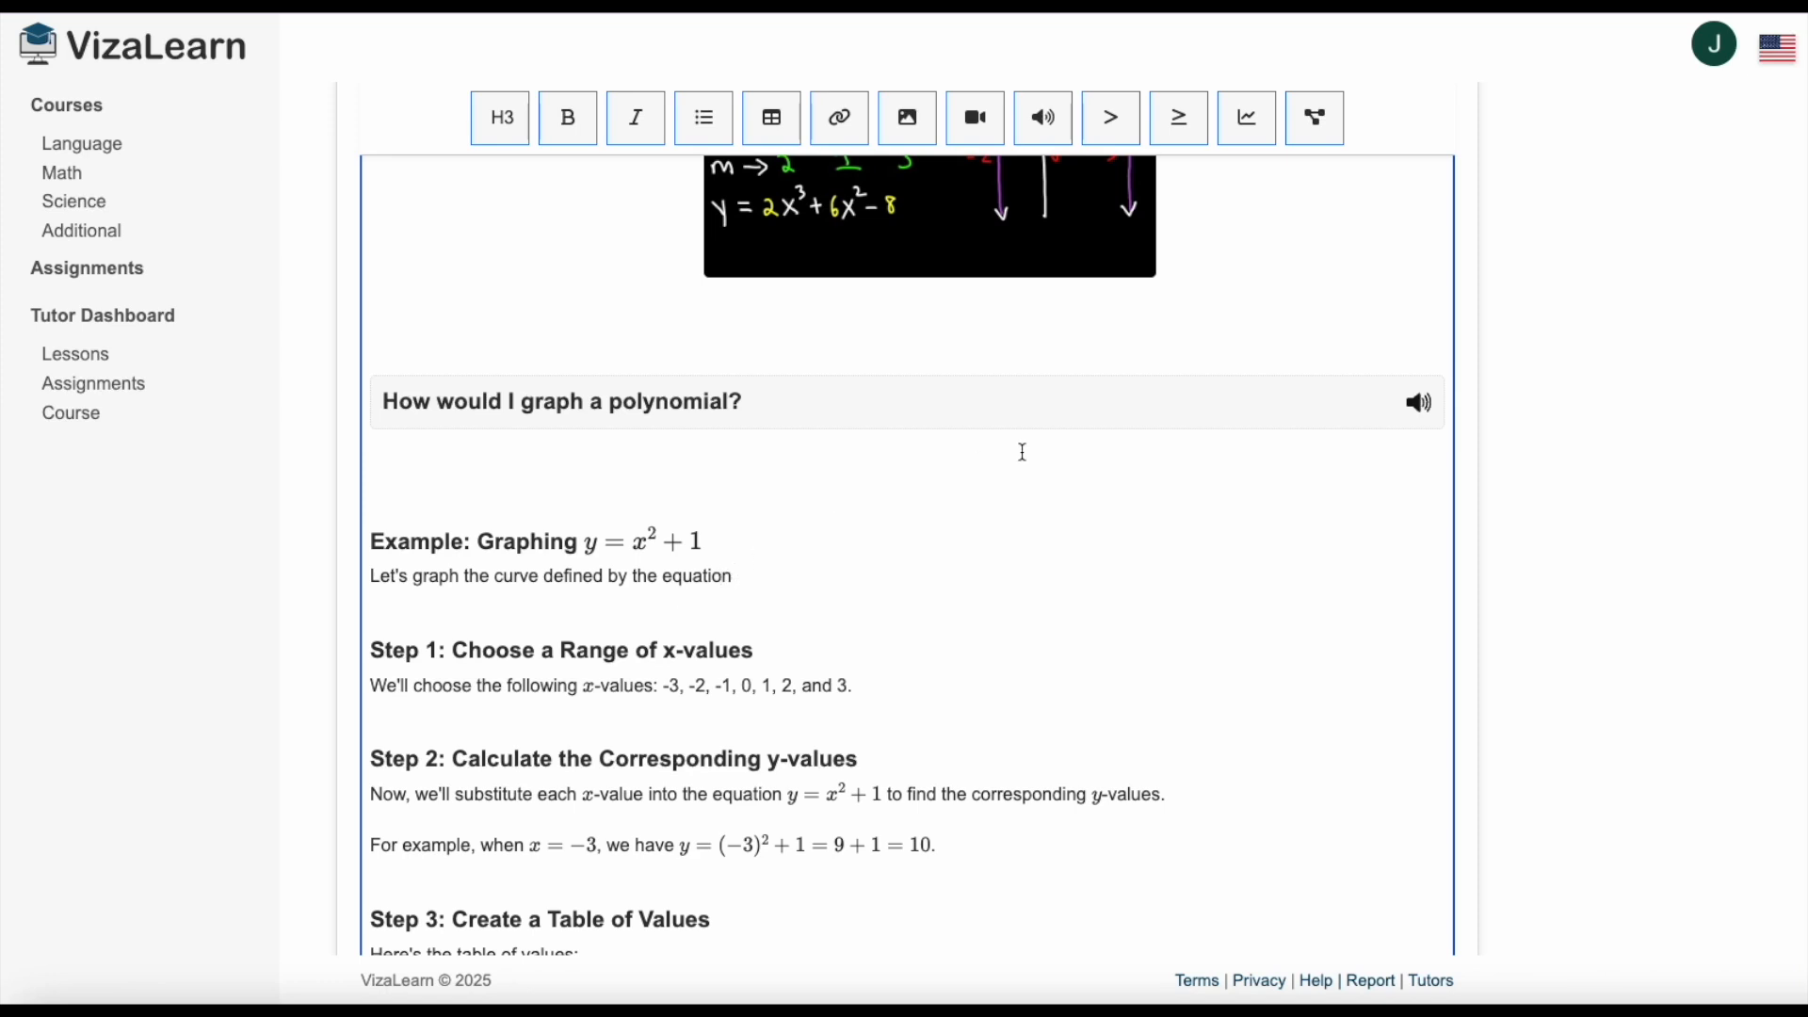
left_click(1112, 125)
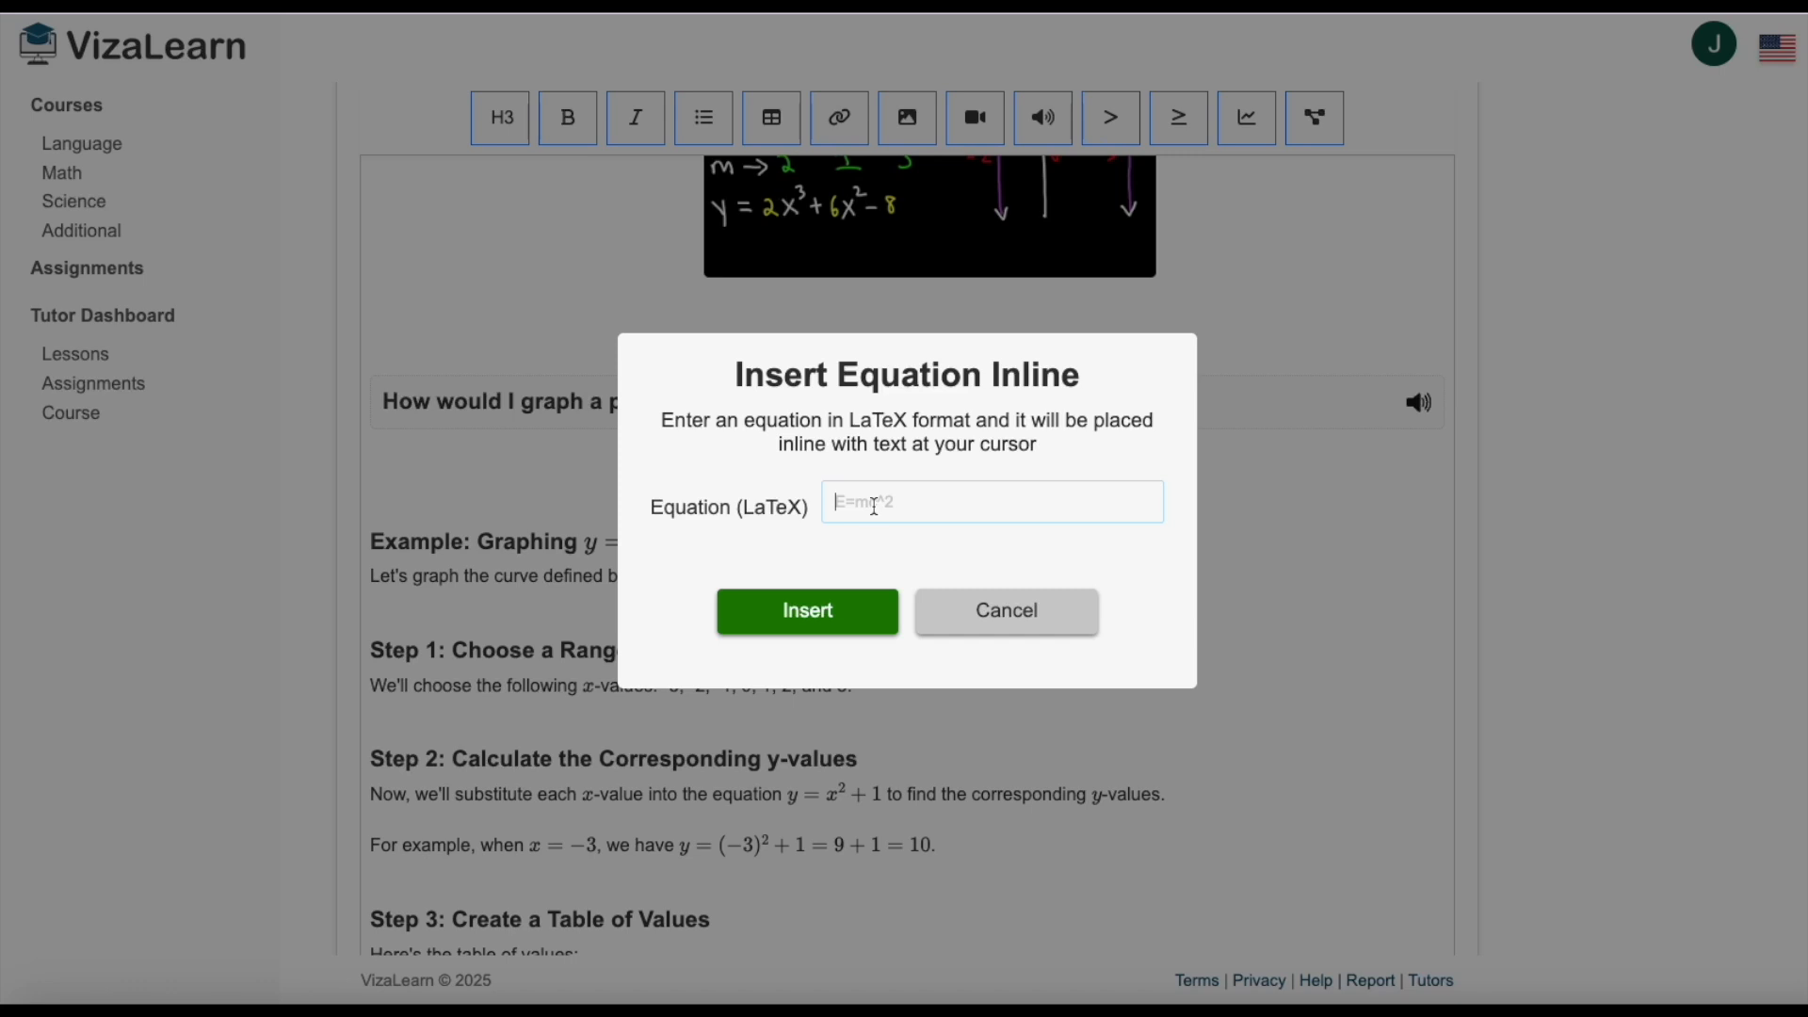
type("y=x^2+1")
left_click(832, 614)
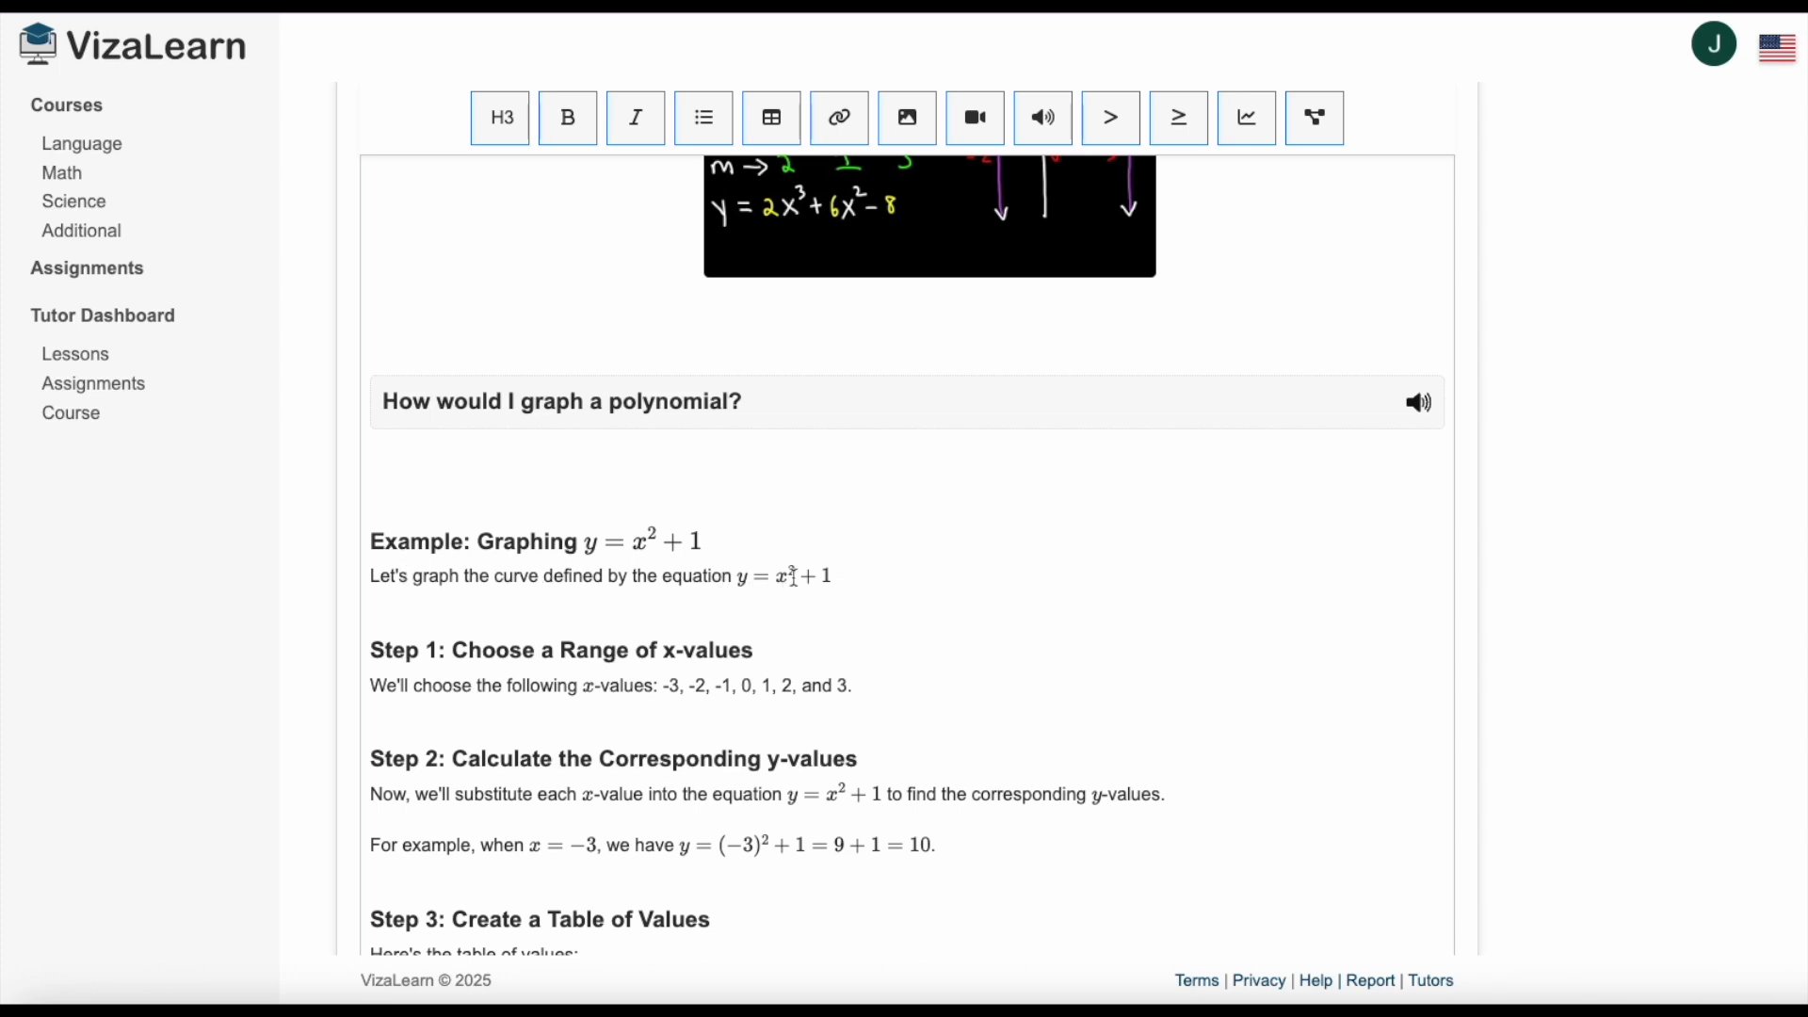
Insert the LaTeX equation y=\int (x^2 + 1) \,dx on its own line above the "Step 1: Choose a Range of x-values" heading.
left_click(847, 577)
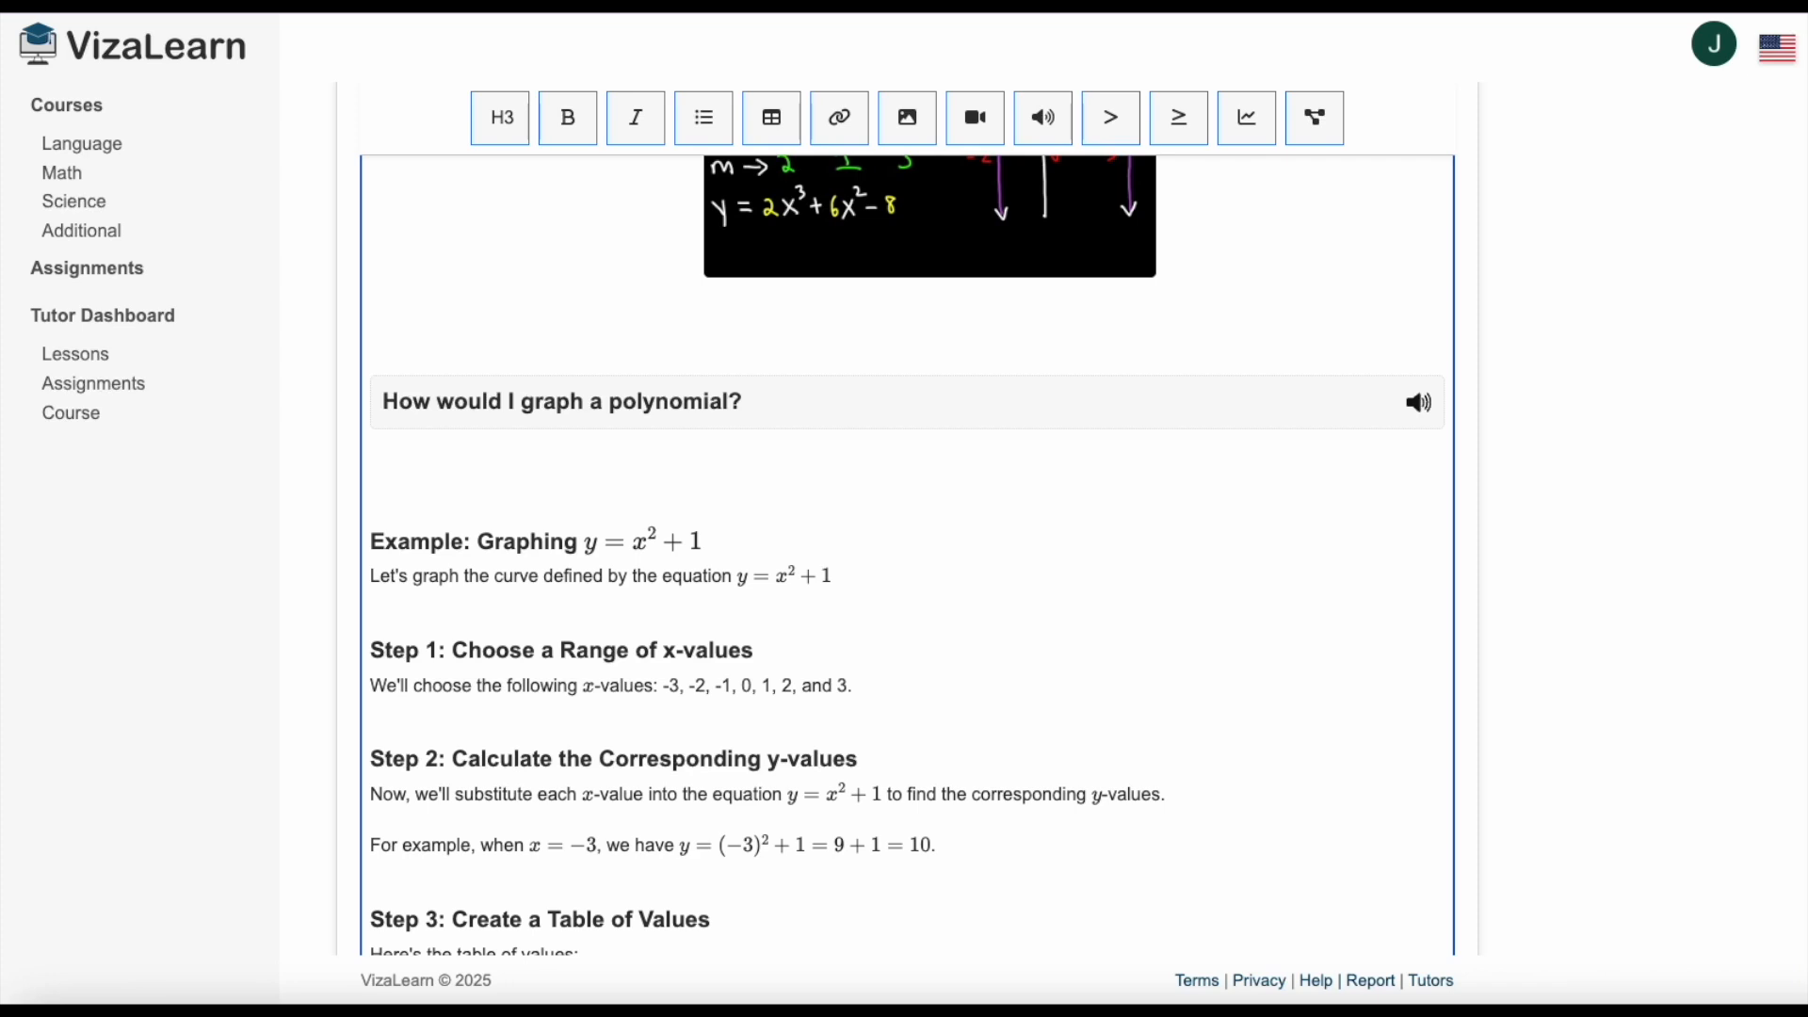
left_click(380, 644)
key("Return")
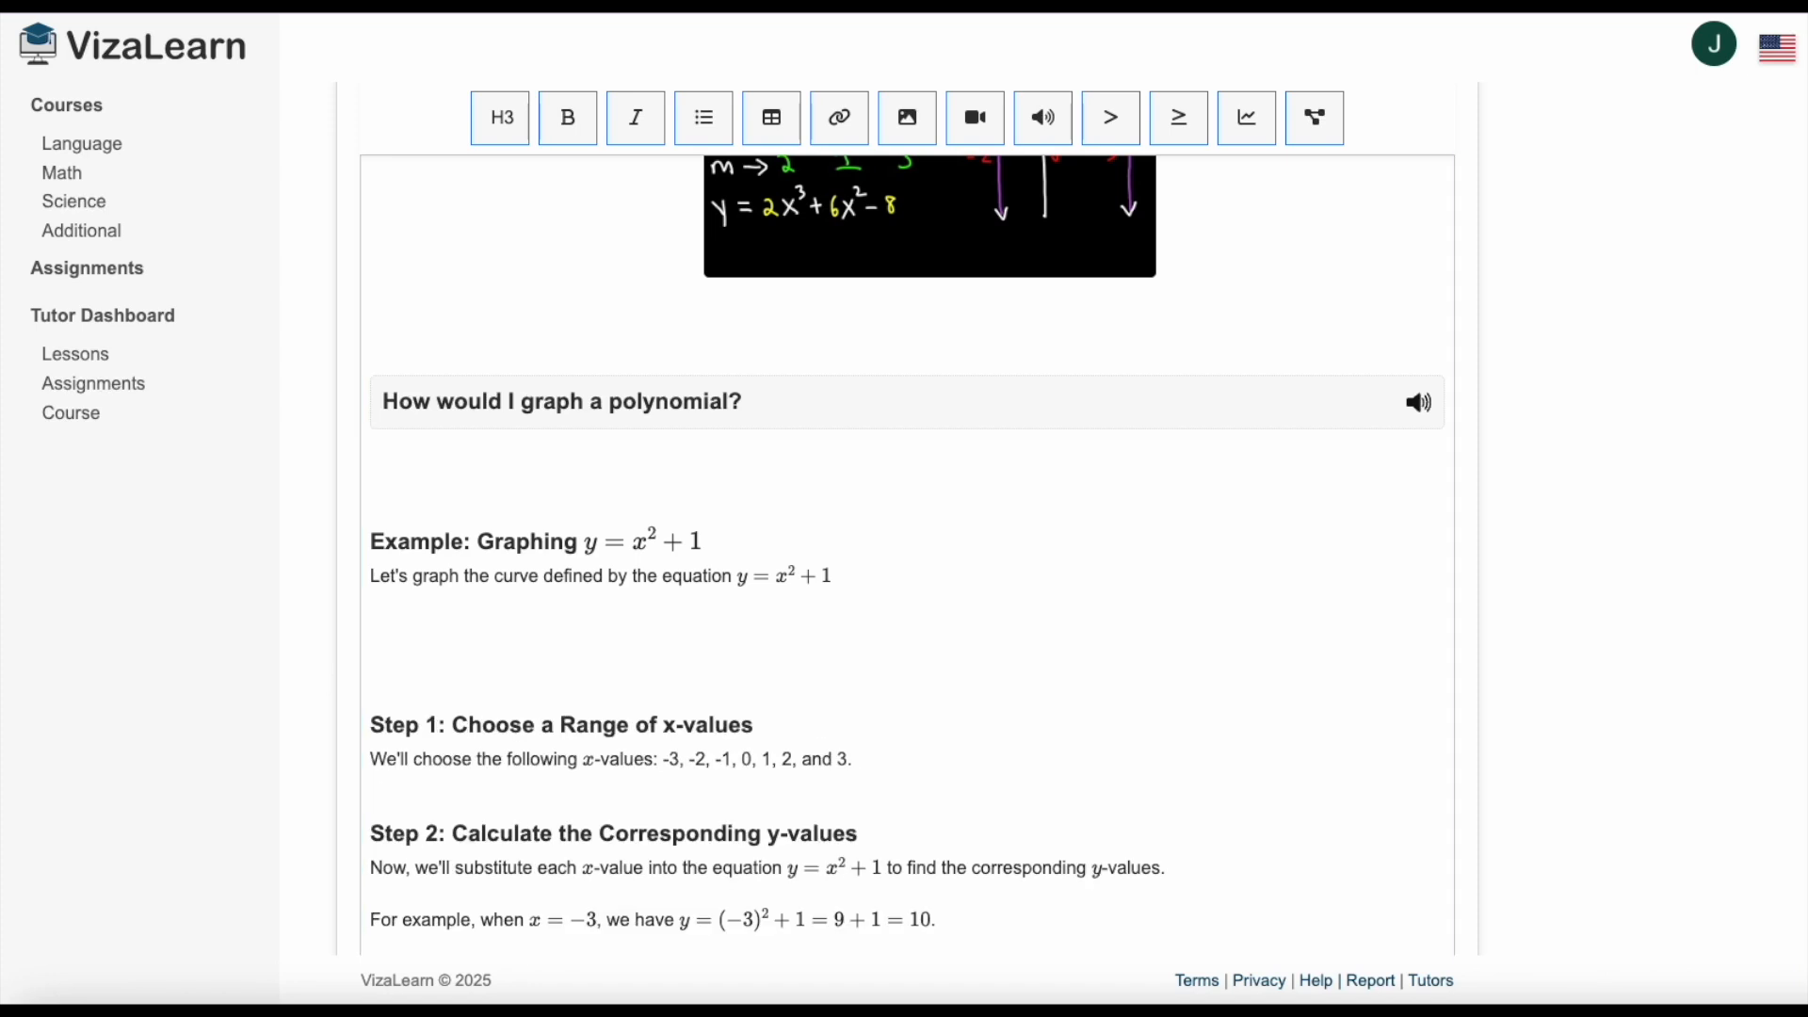
left_click(1181, 127)
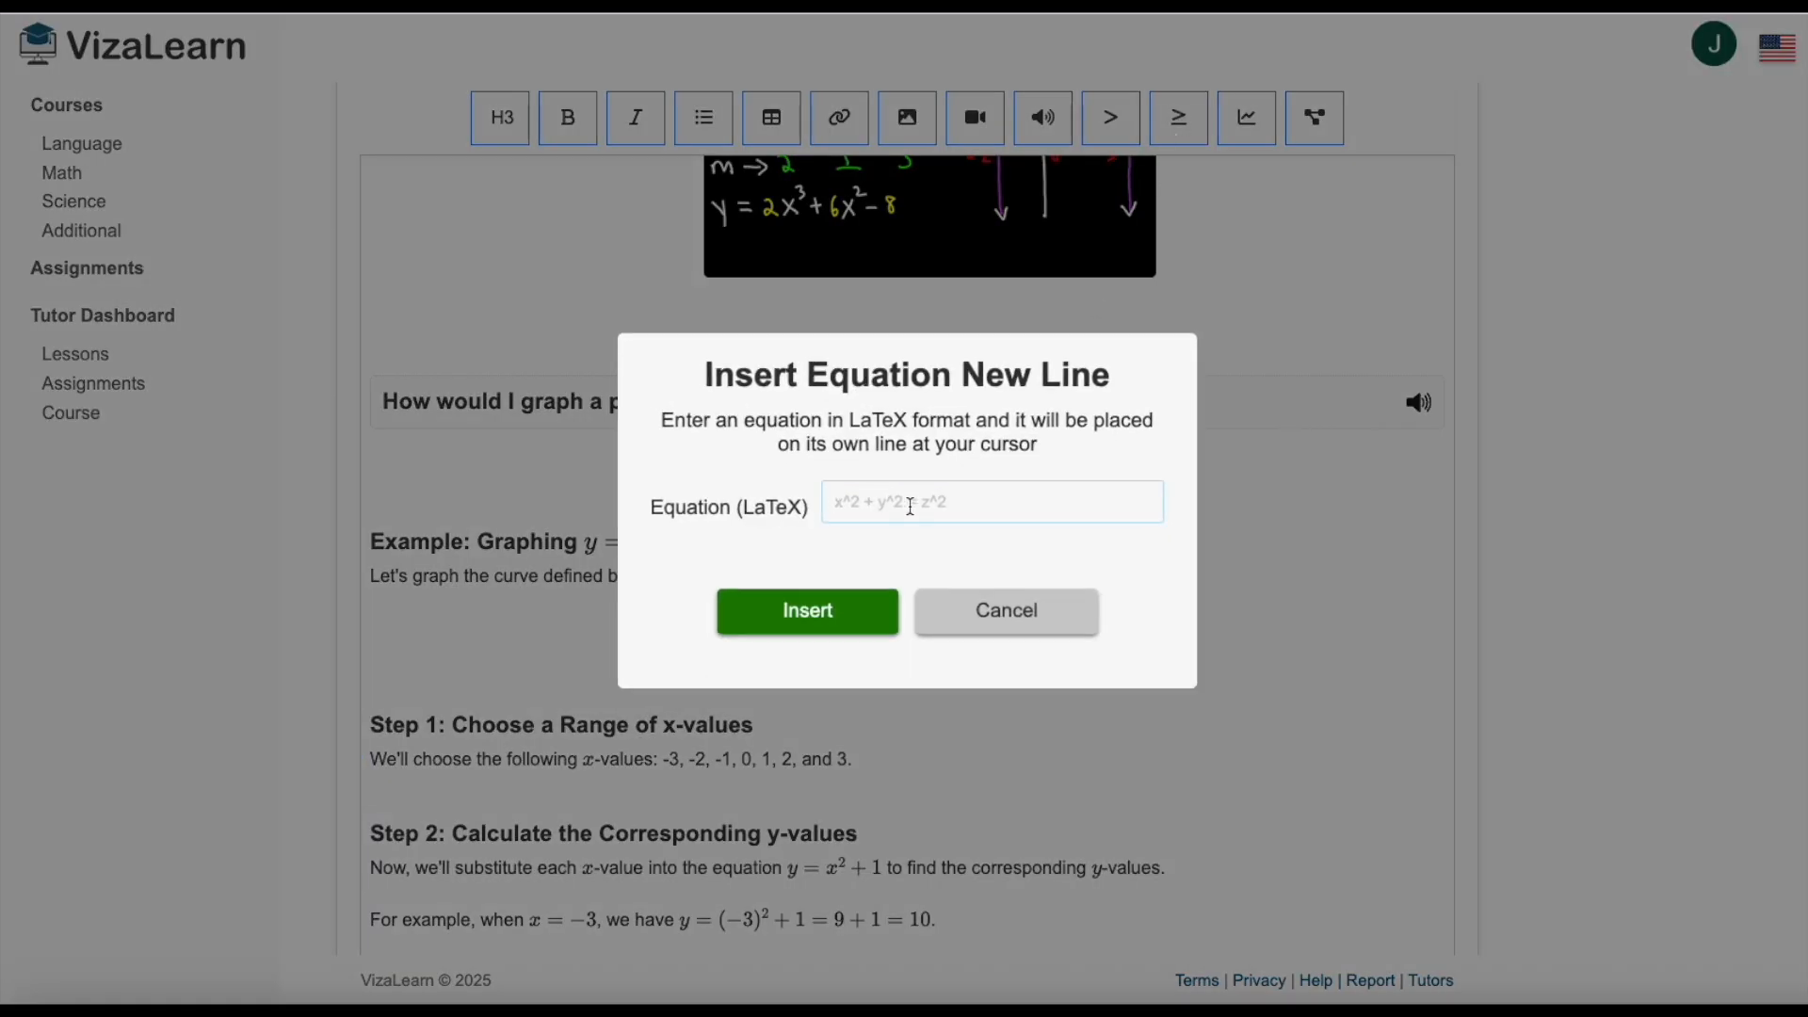
type("y=\\int (x^2 + 1) \\,dx")
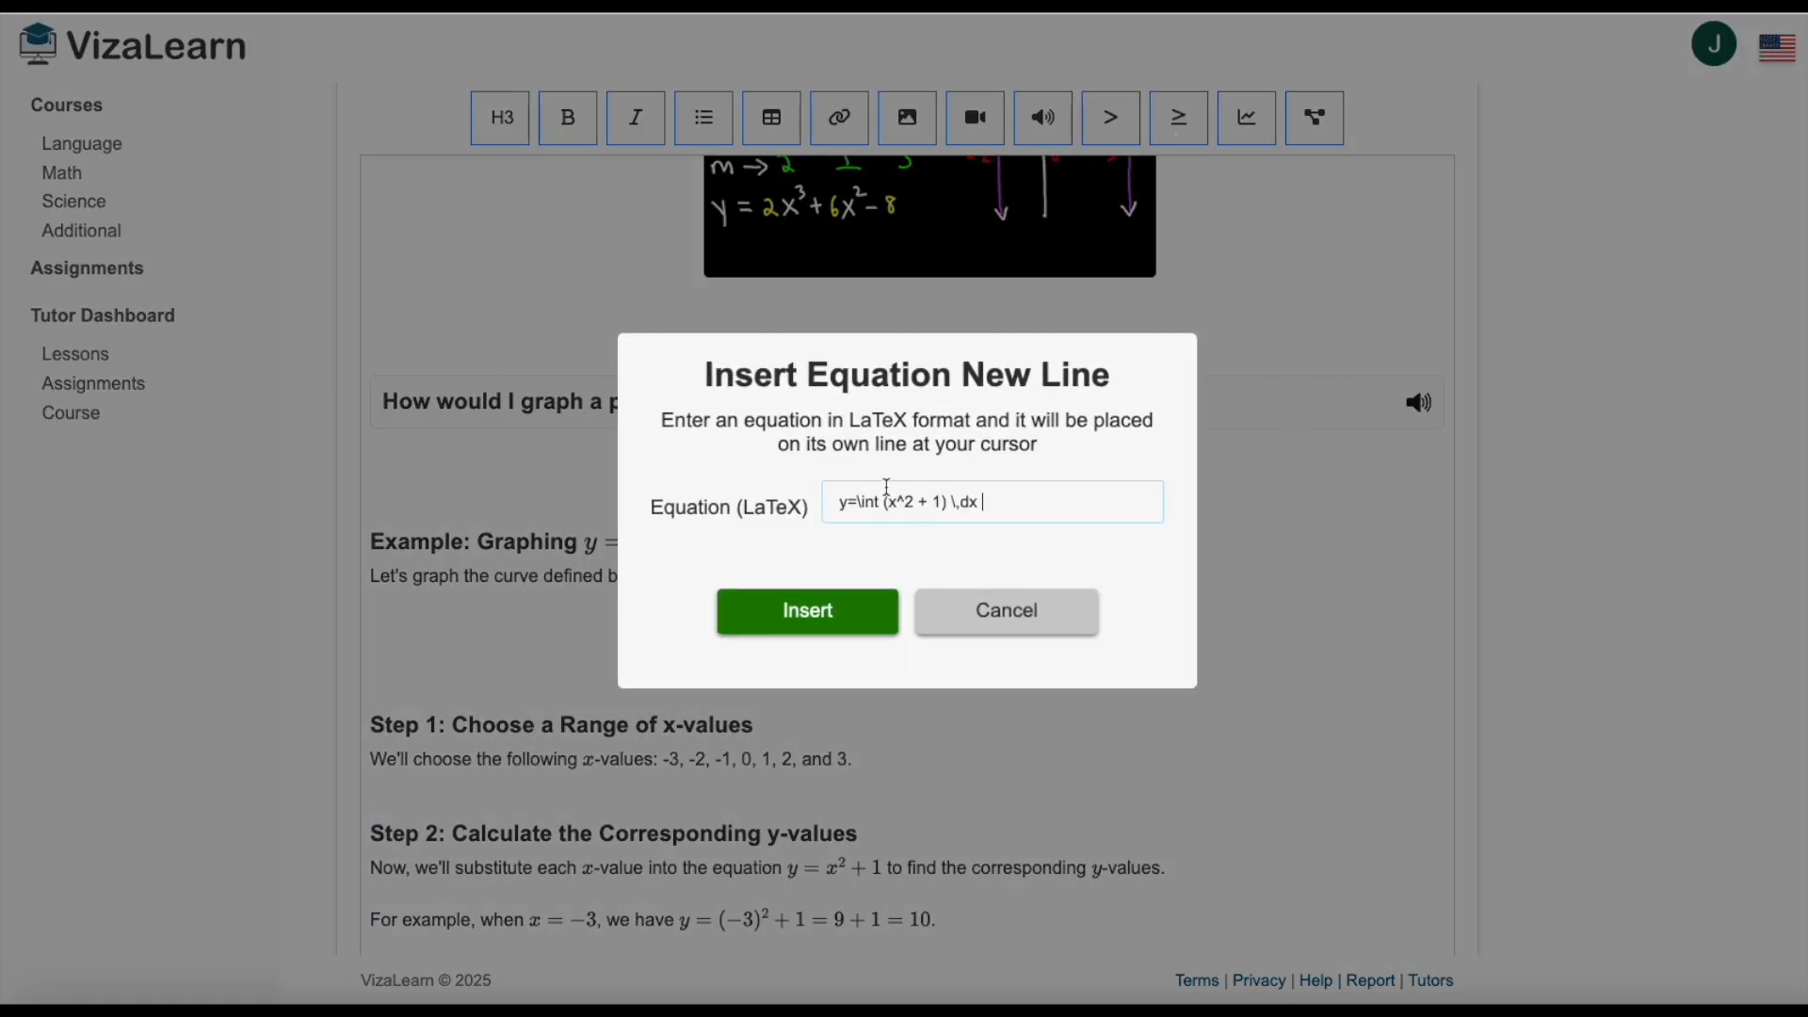
left_click(826, 613)
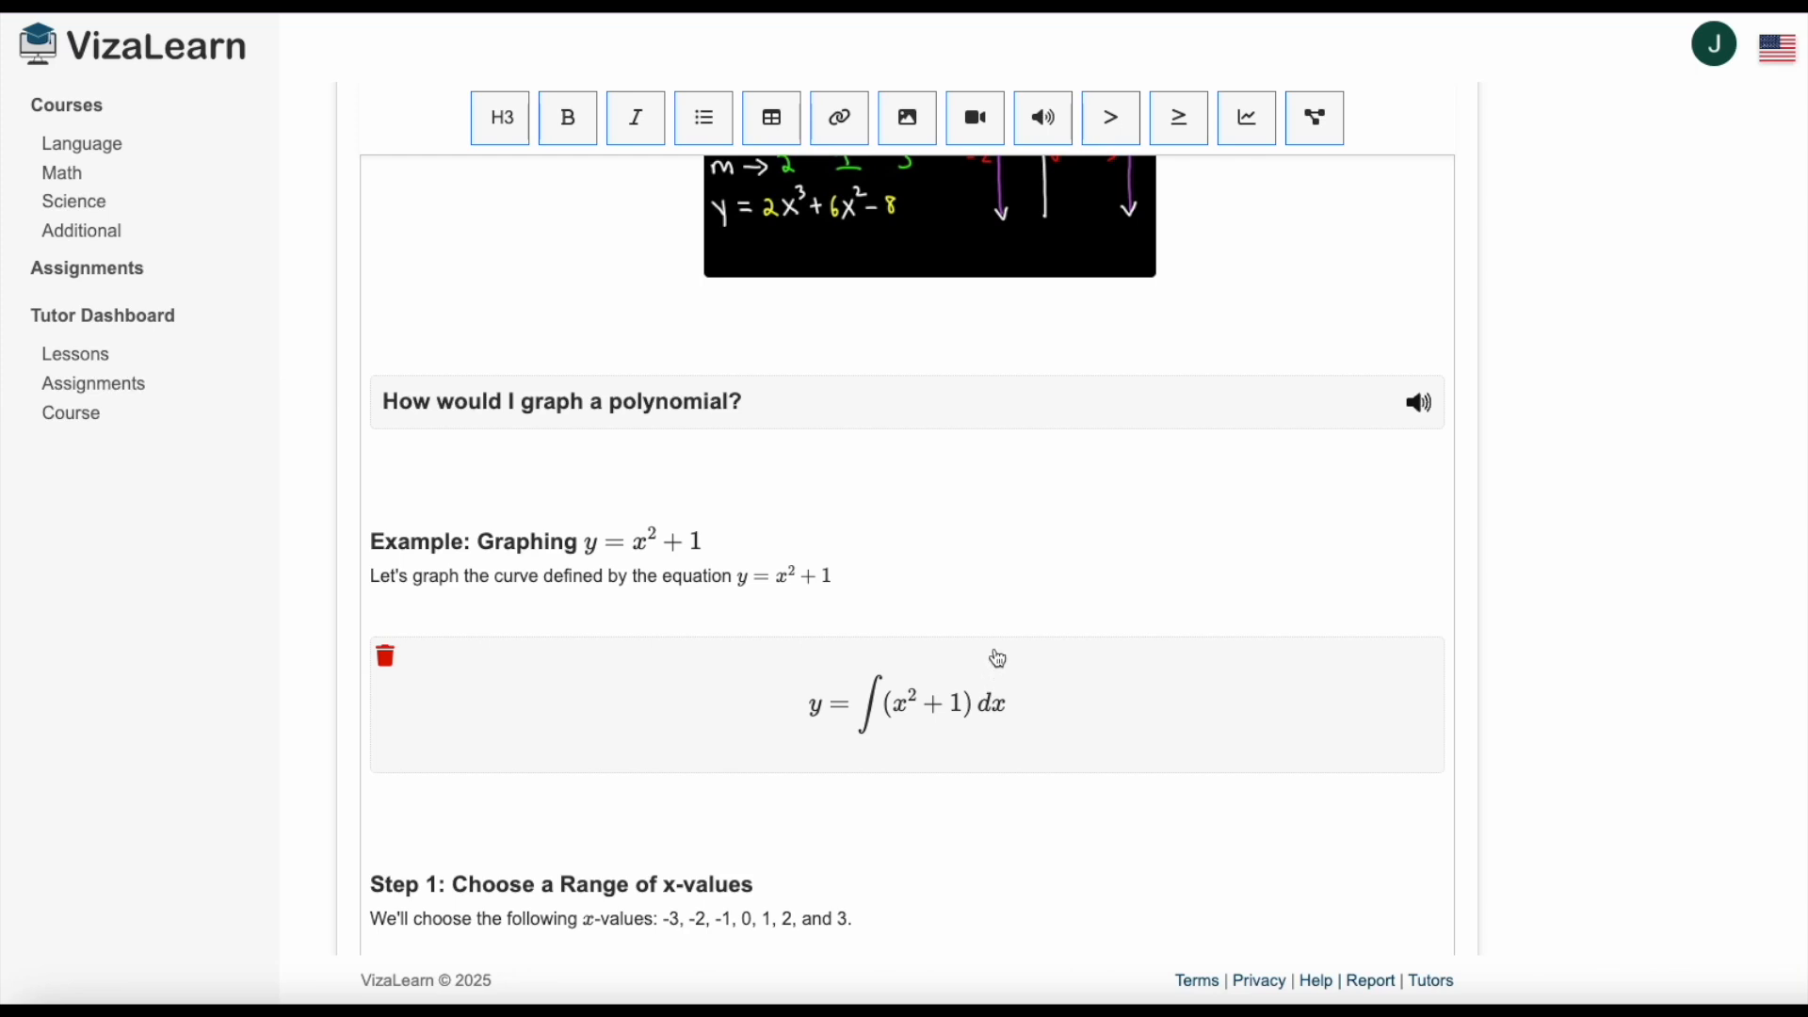
left_click(1108, 265)
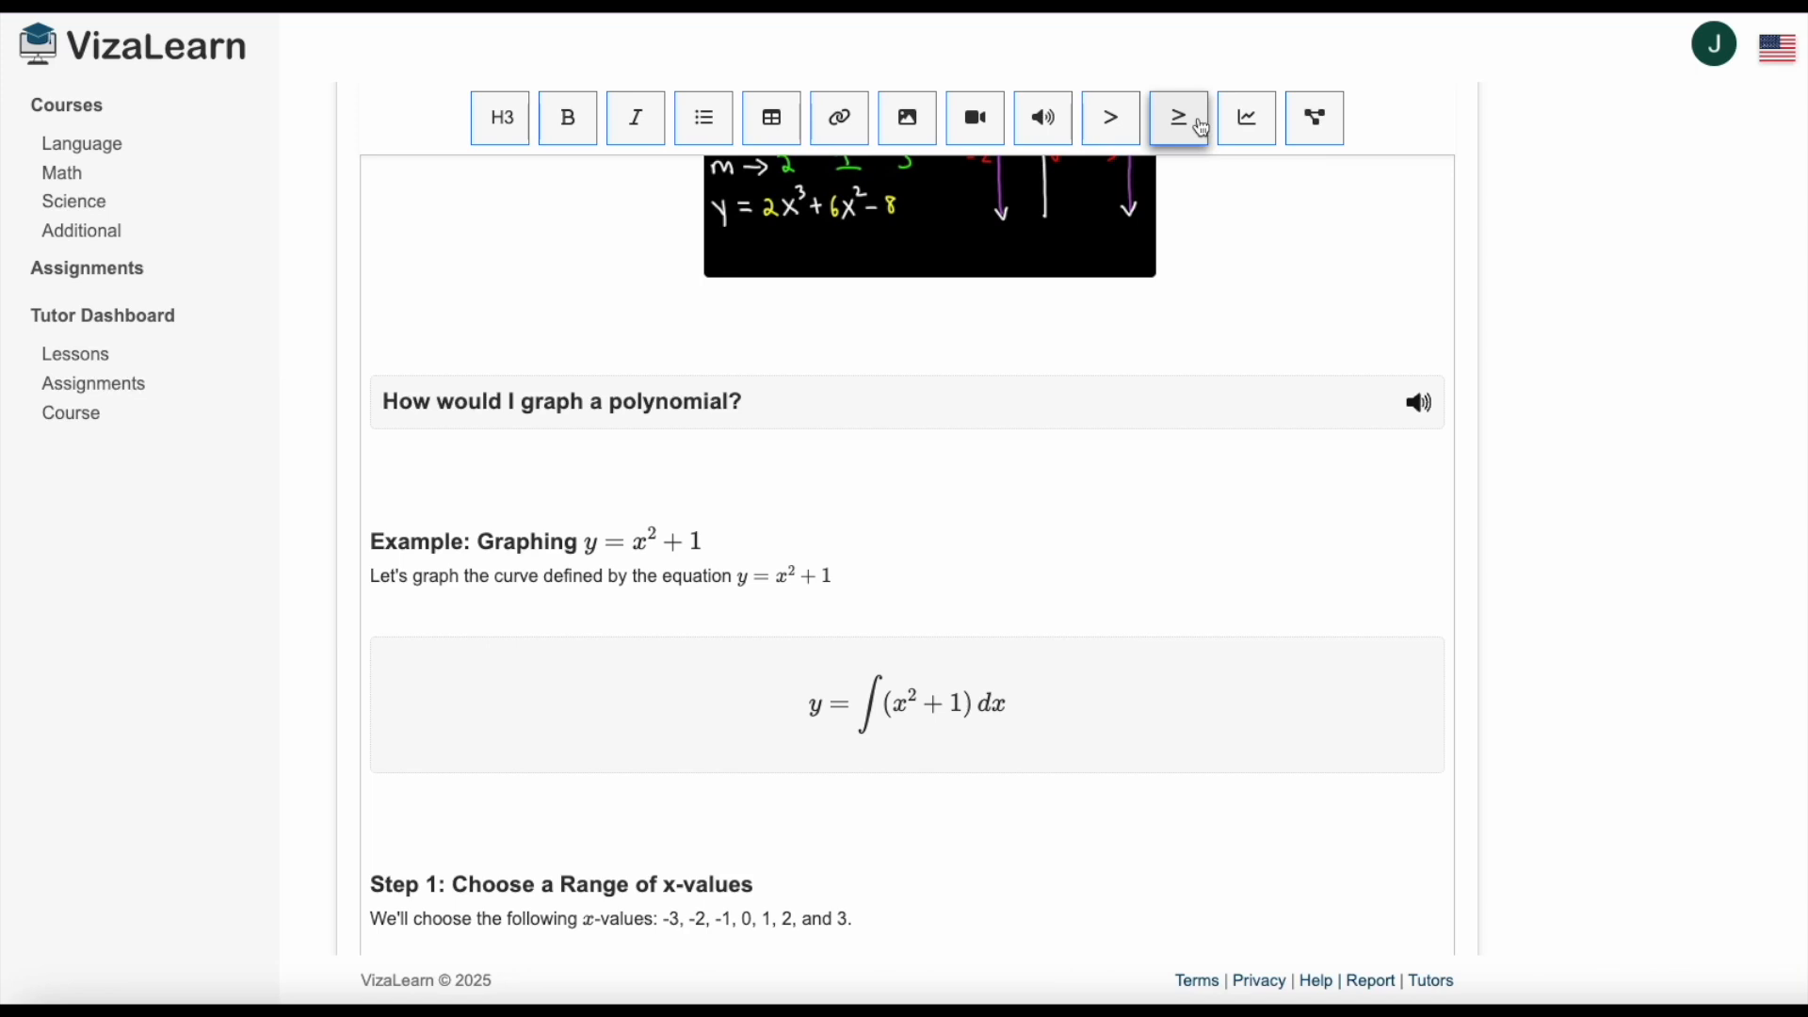
Generate a graph on a new line below the integral equation with the prompt "Graph the function y=x^2+1 from -5 to 5".
left_click(471, 819)
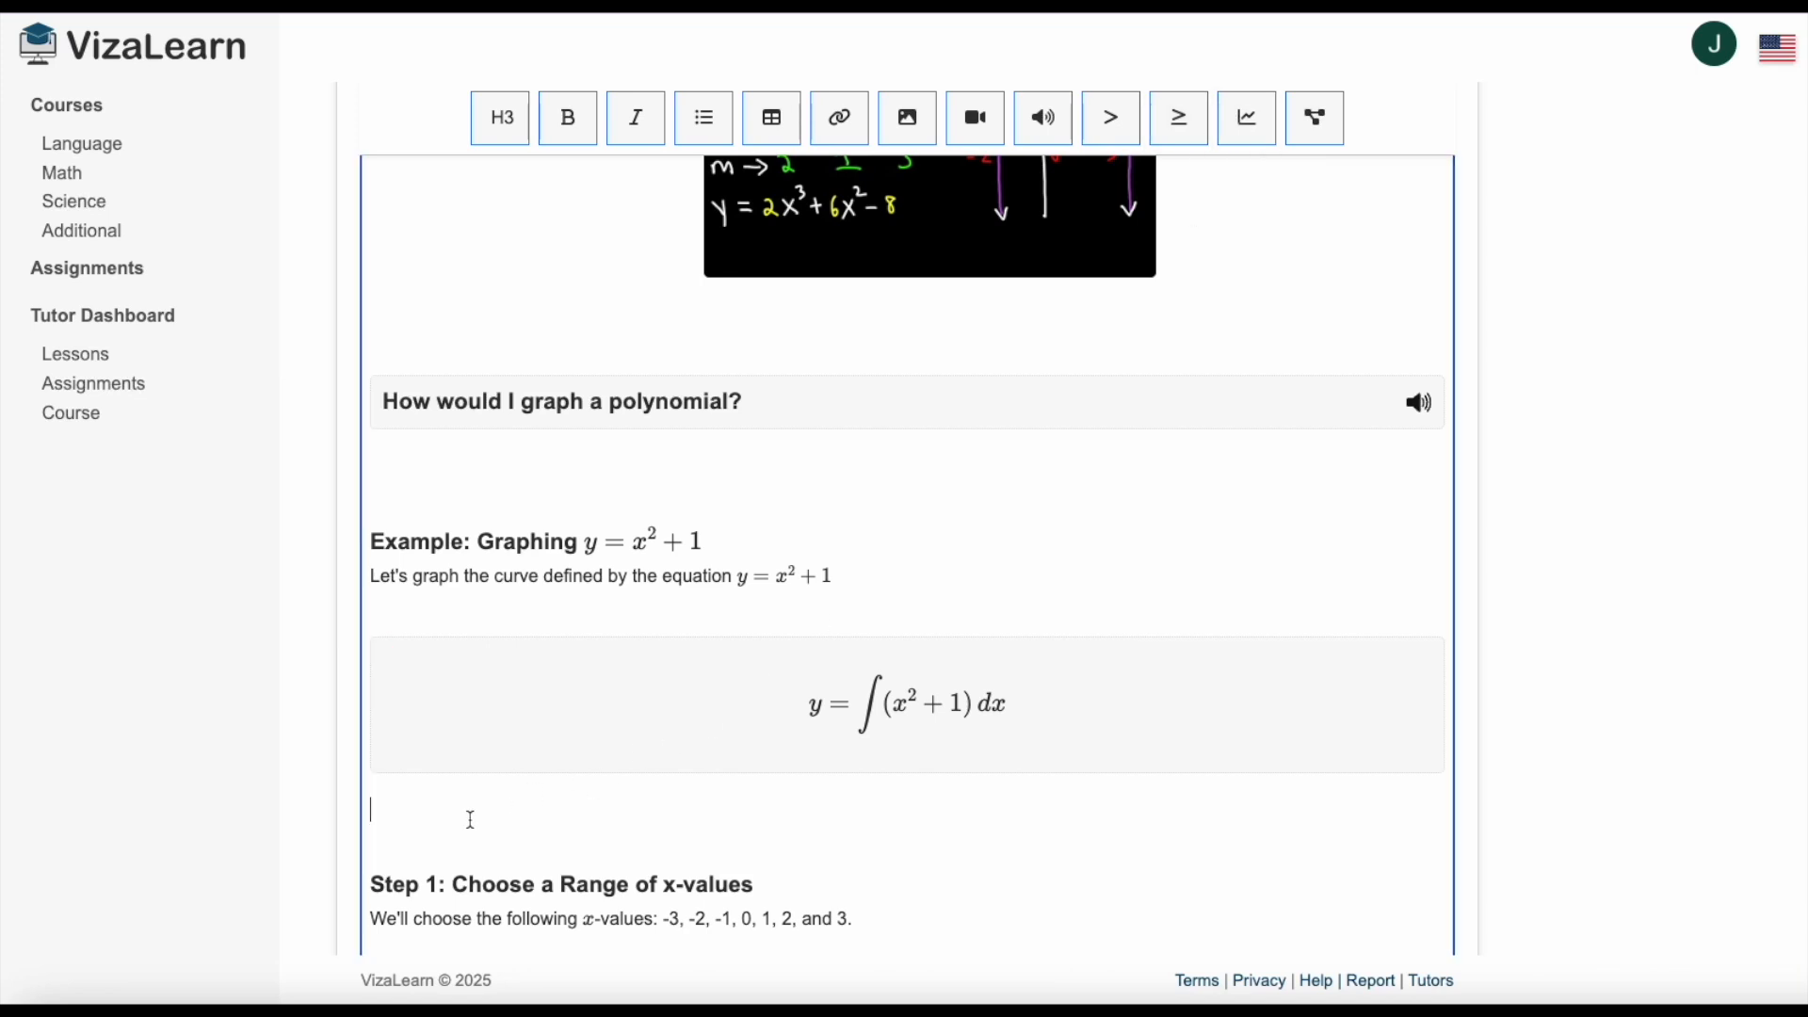
key("Return")
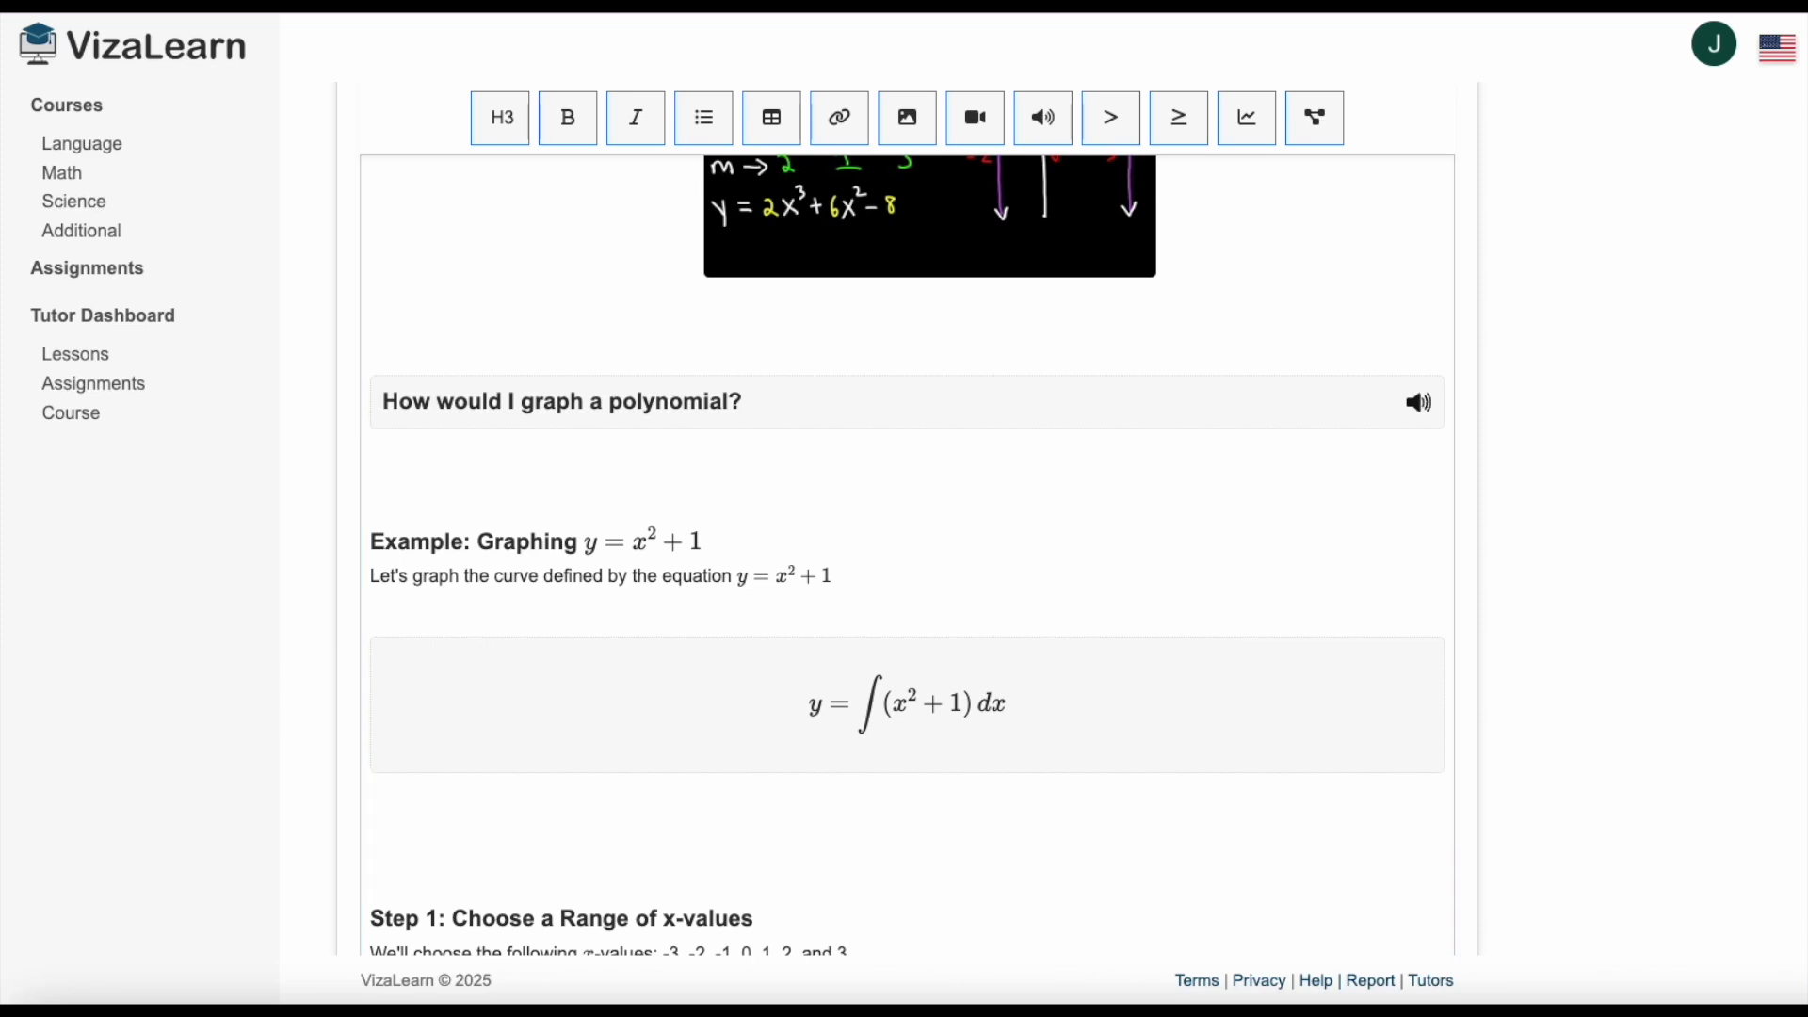
left_click(425, 845)
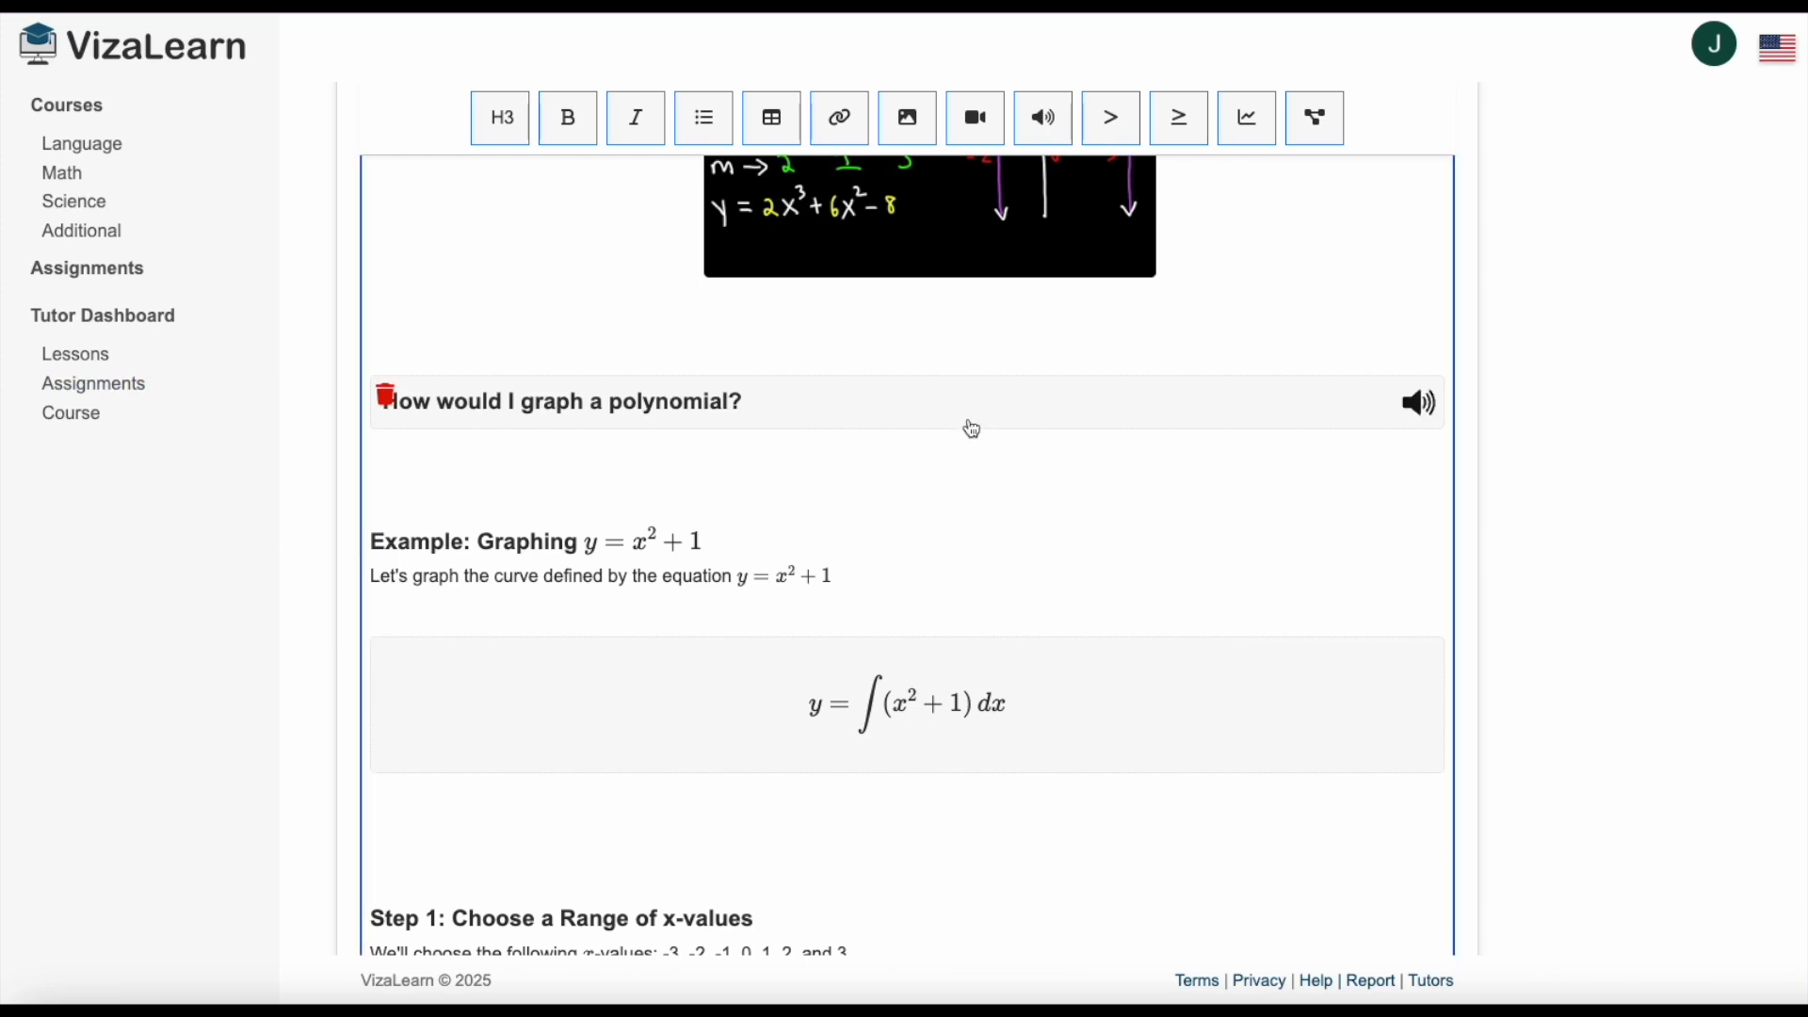
left_click(1249, 126)
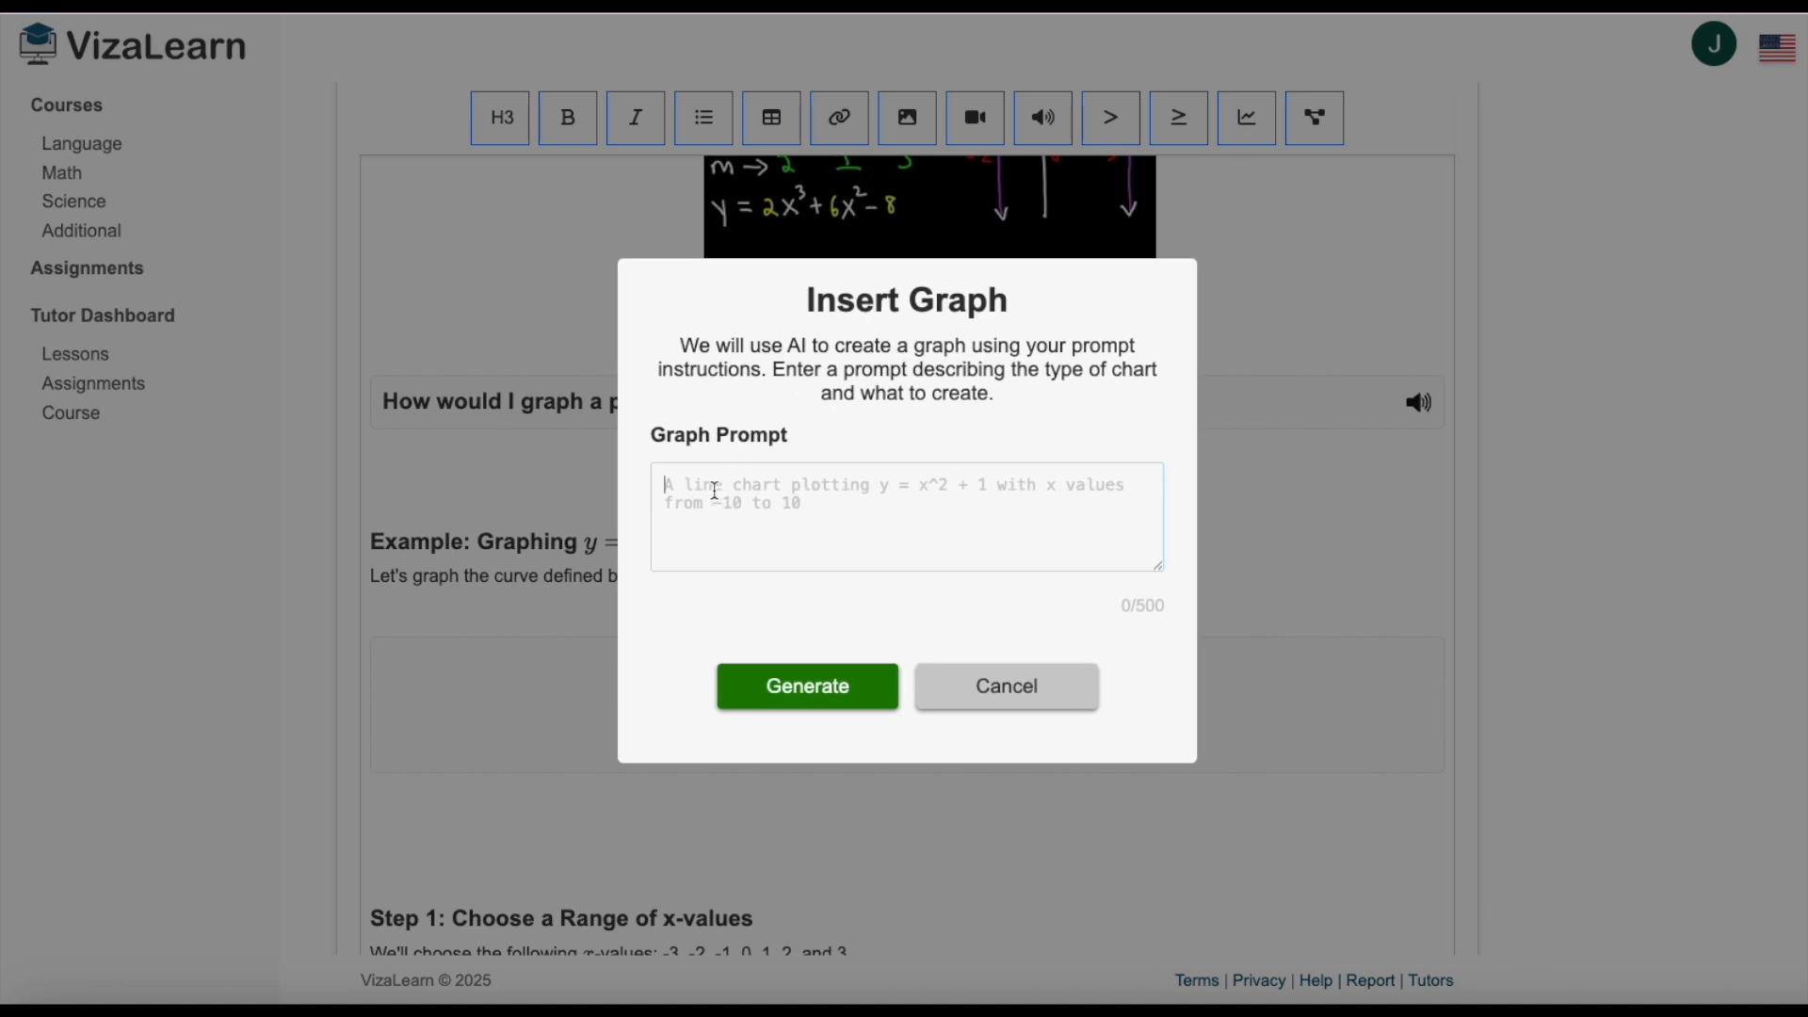
type("Graph the function y=x^2+1 from -5 to 5")
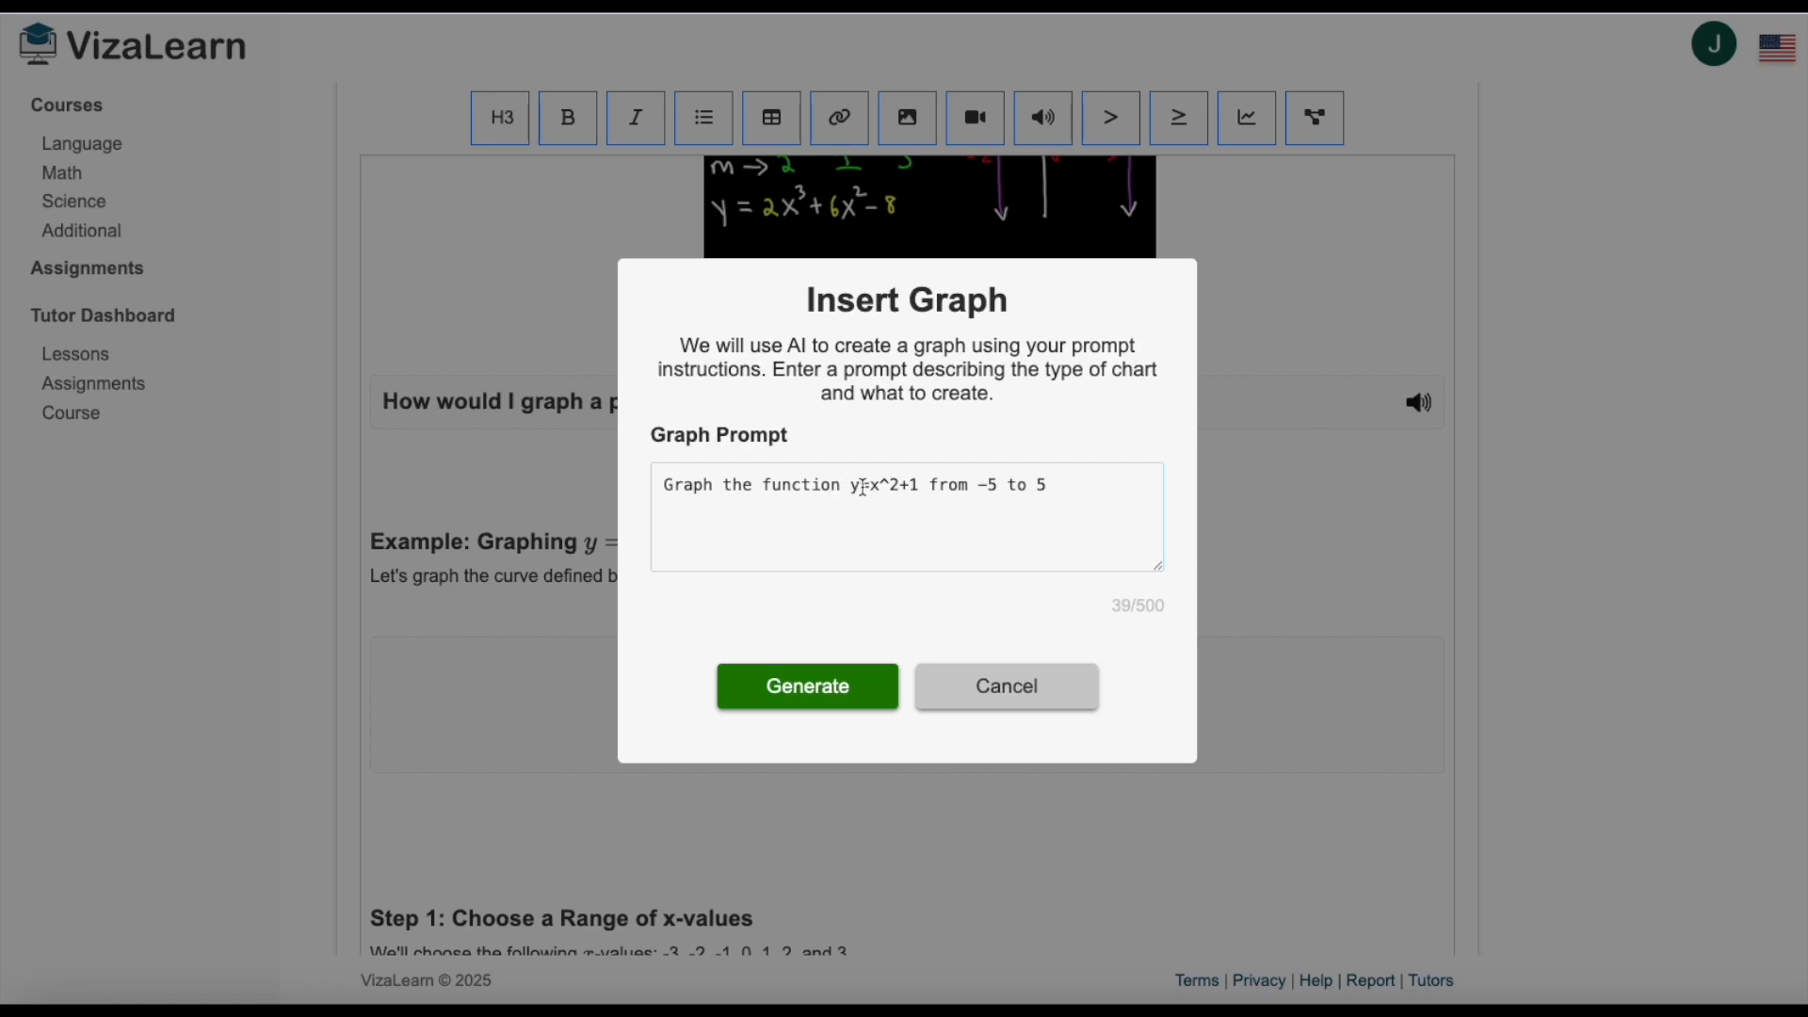
left_click(839, 697)
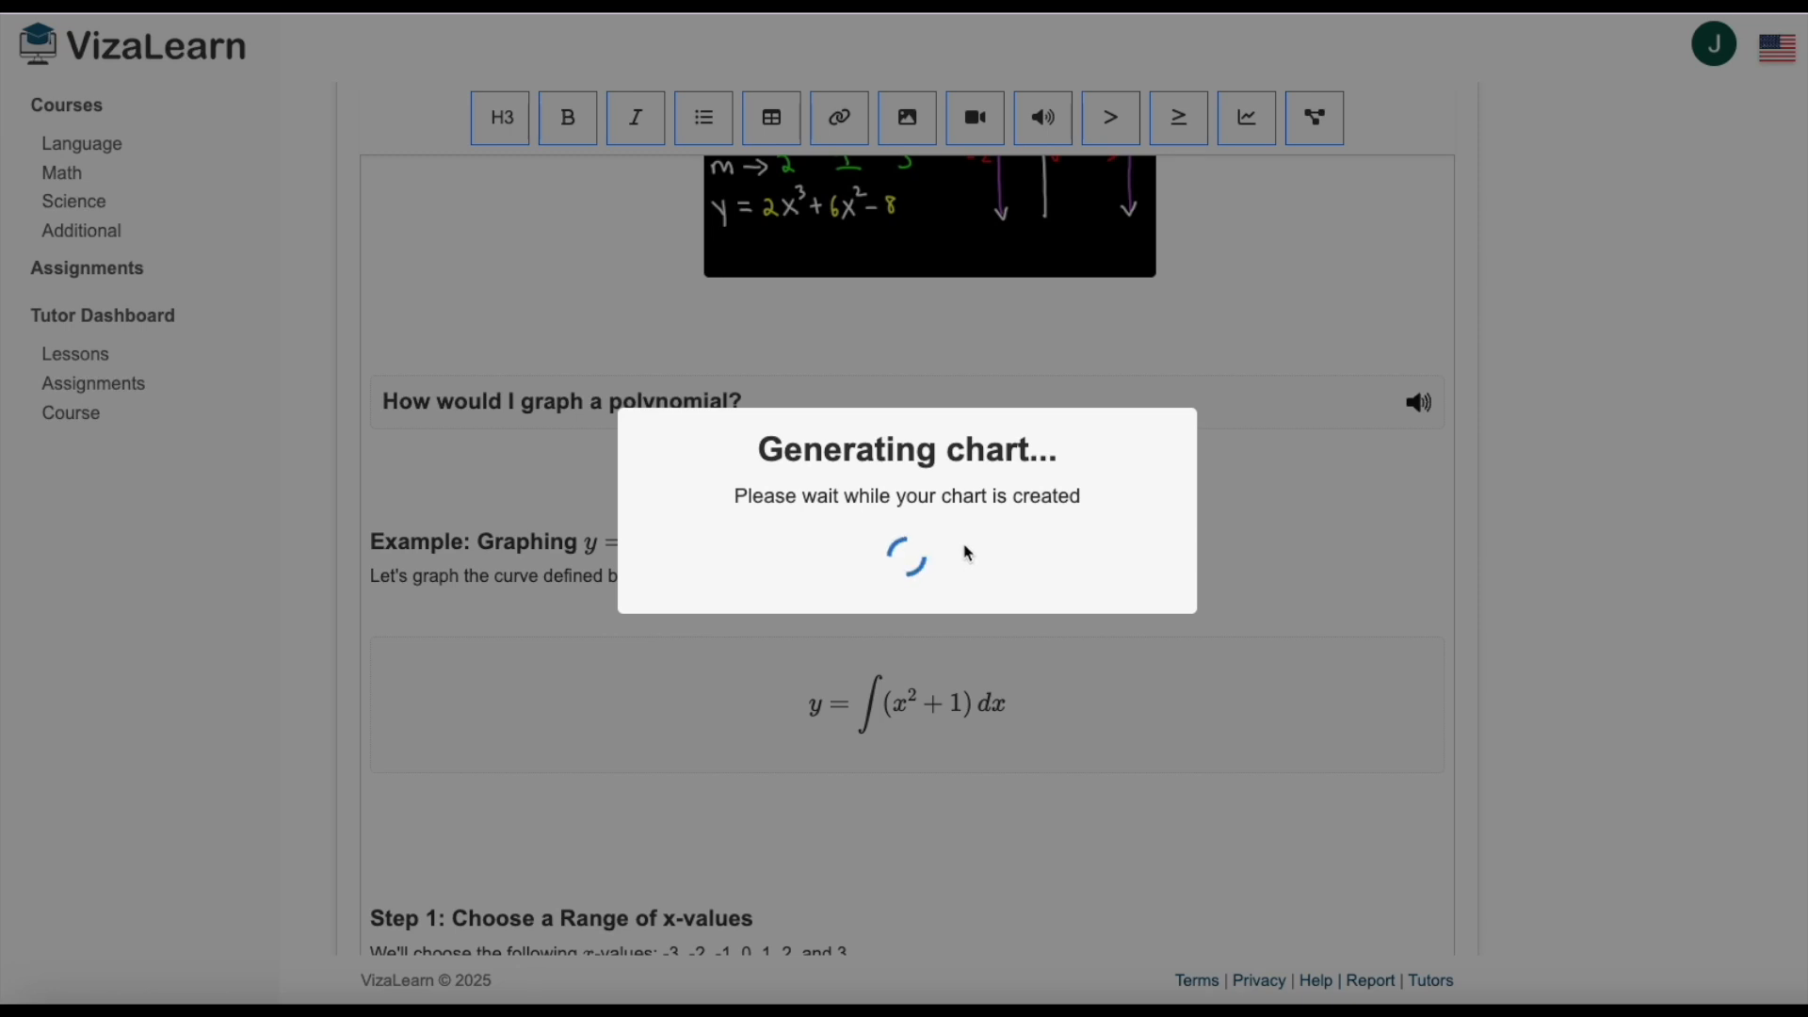
scroll(968, 553, "down", 3)
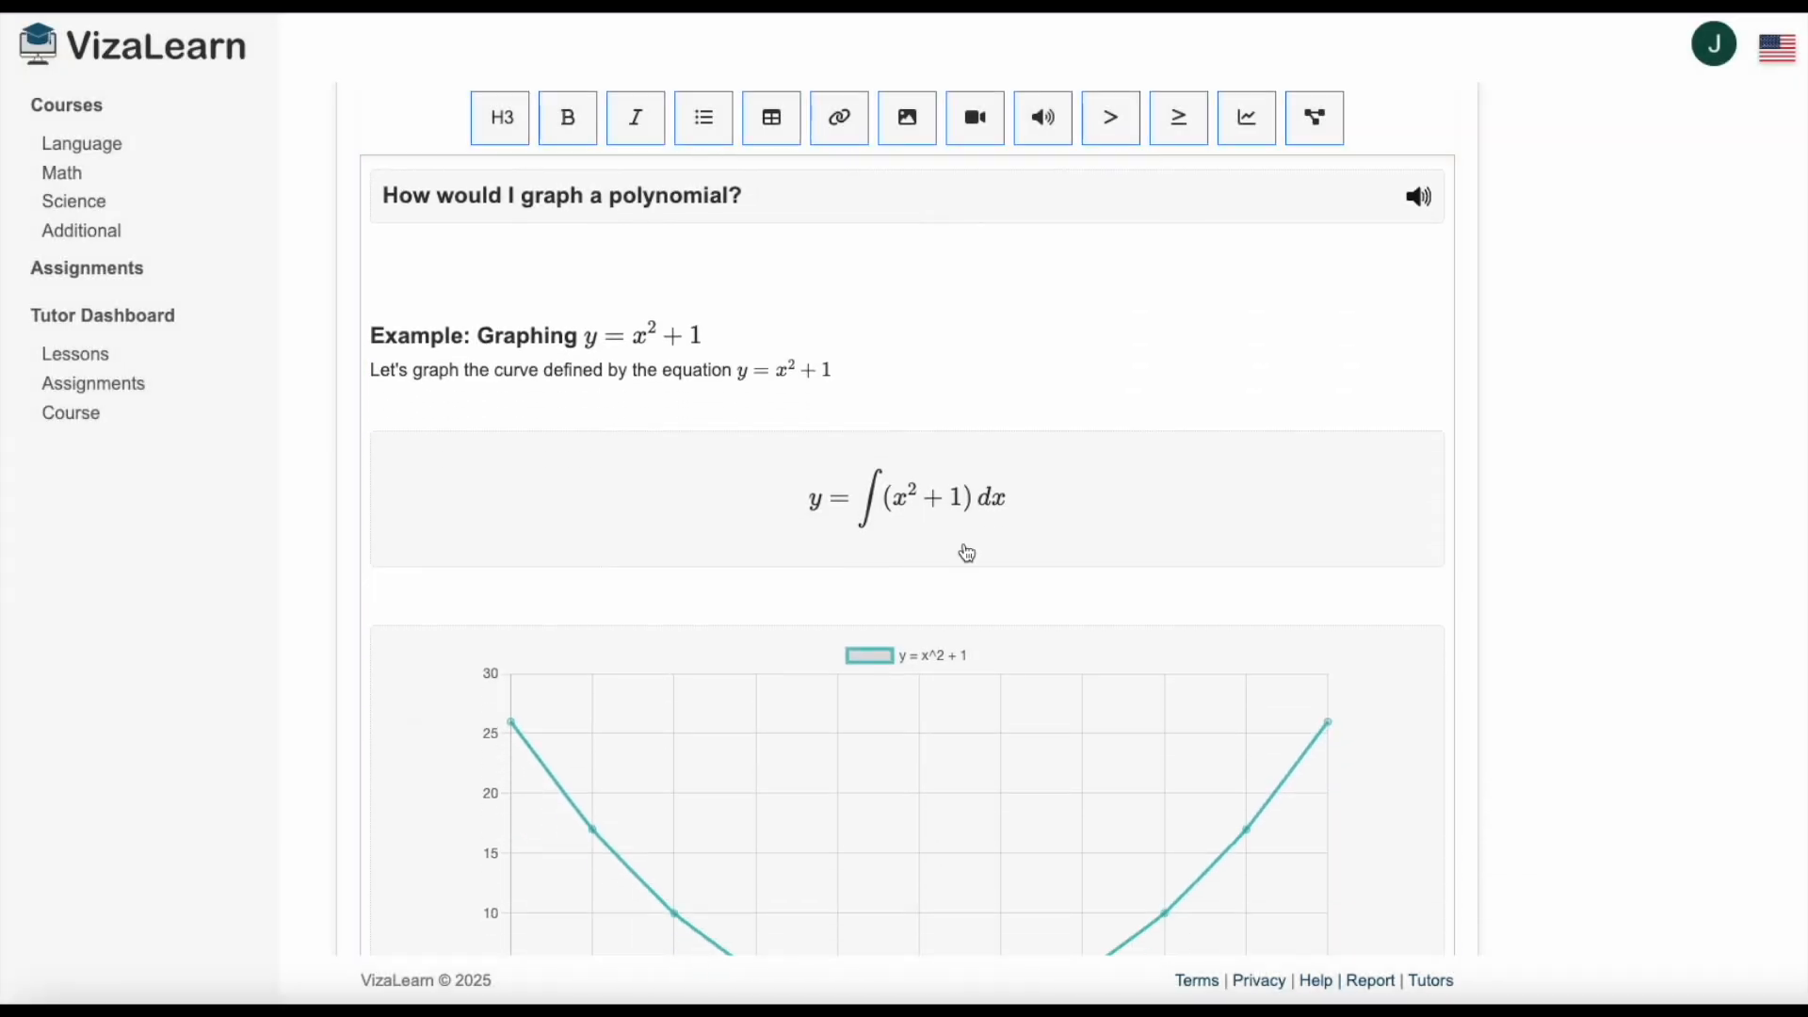
scroll(970, 553, "down", 1)
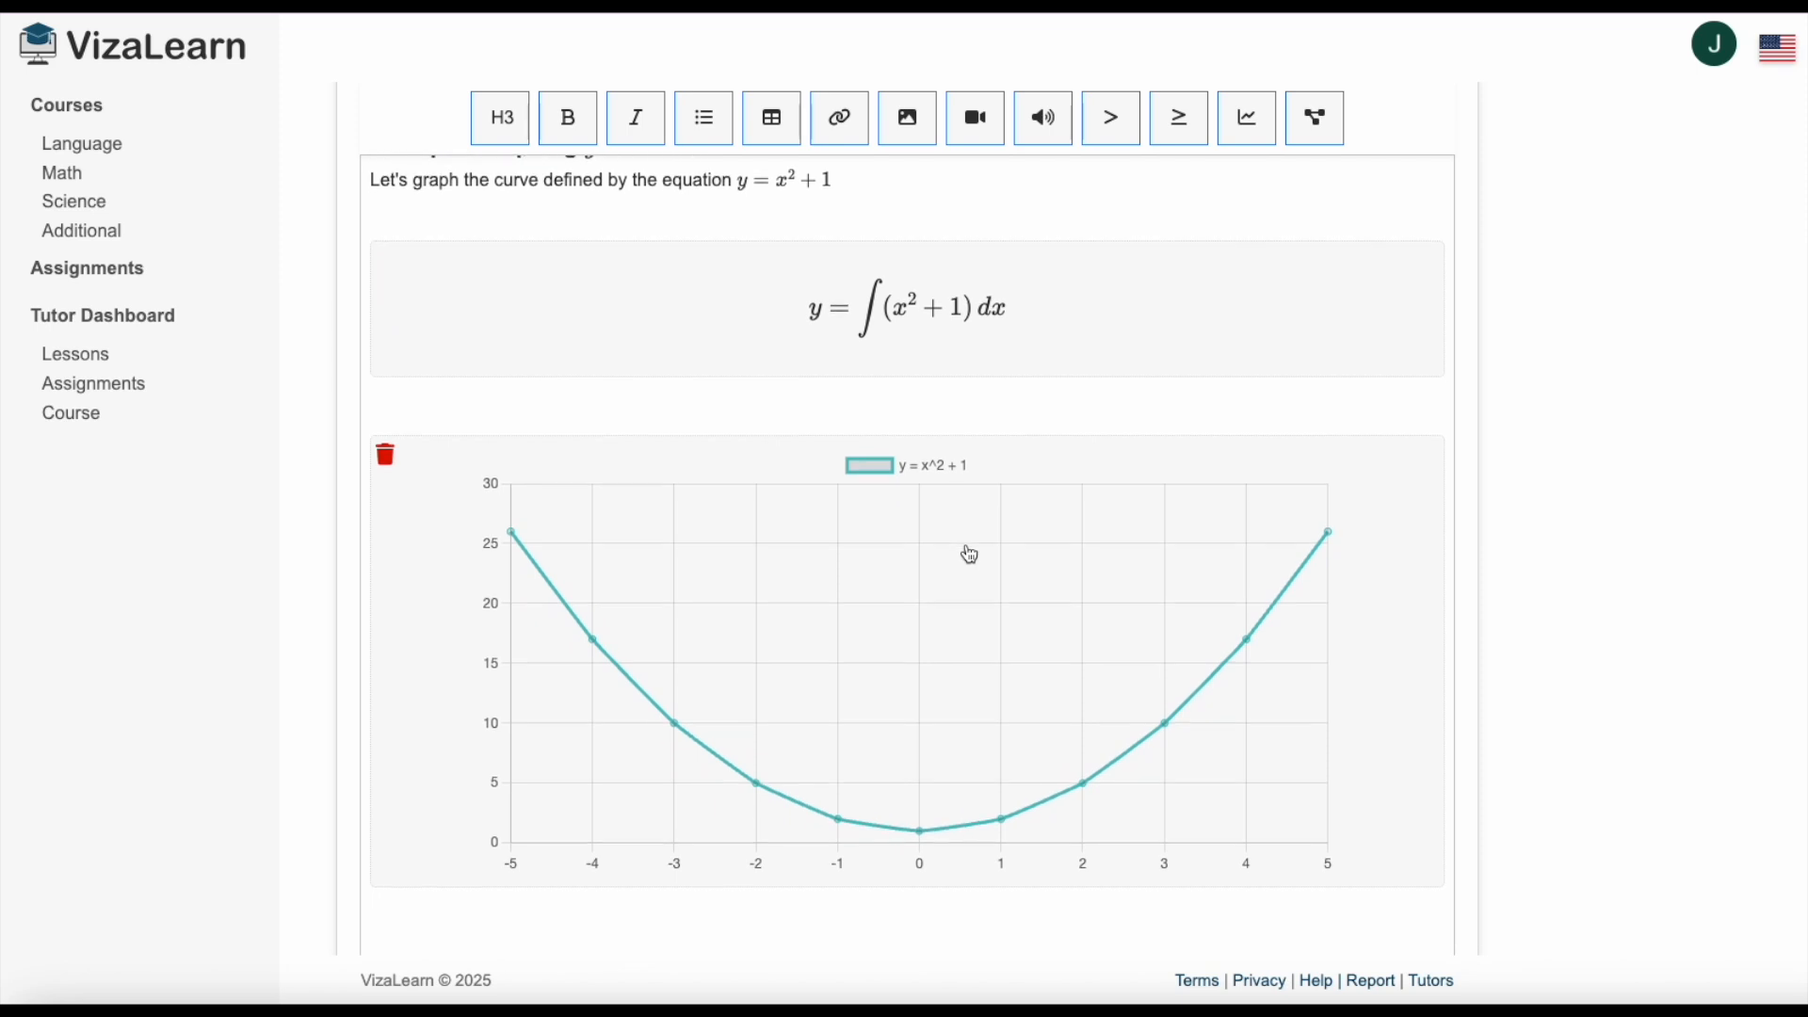
Generate a flowchart below the graph describing the steps needed to plot a graph, including creating a table of points and decision points about testing functions first.
scroll(970, 554, "down", 3)
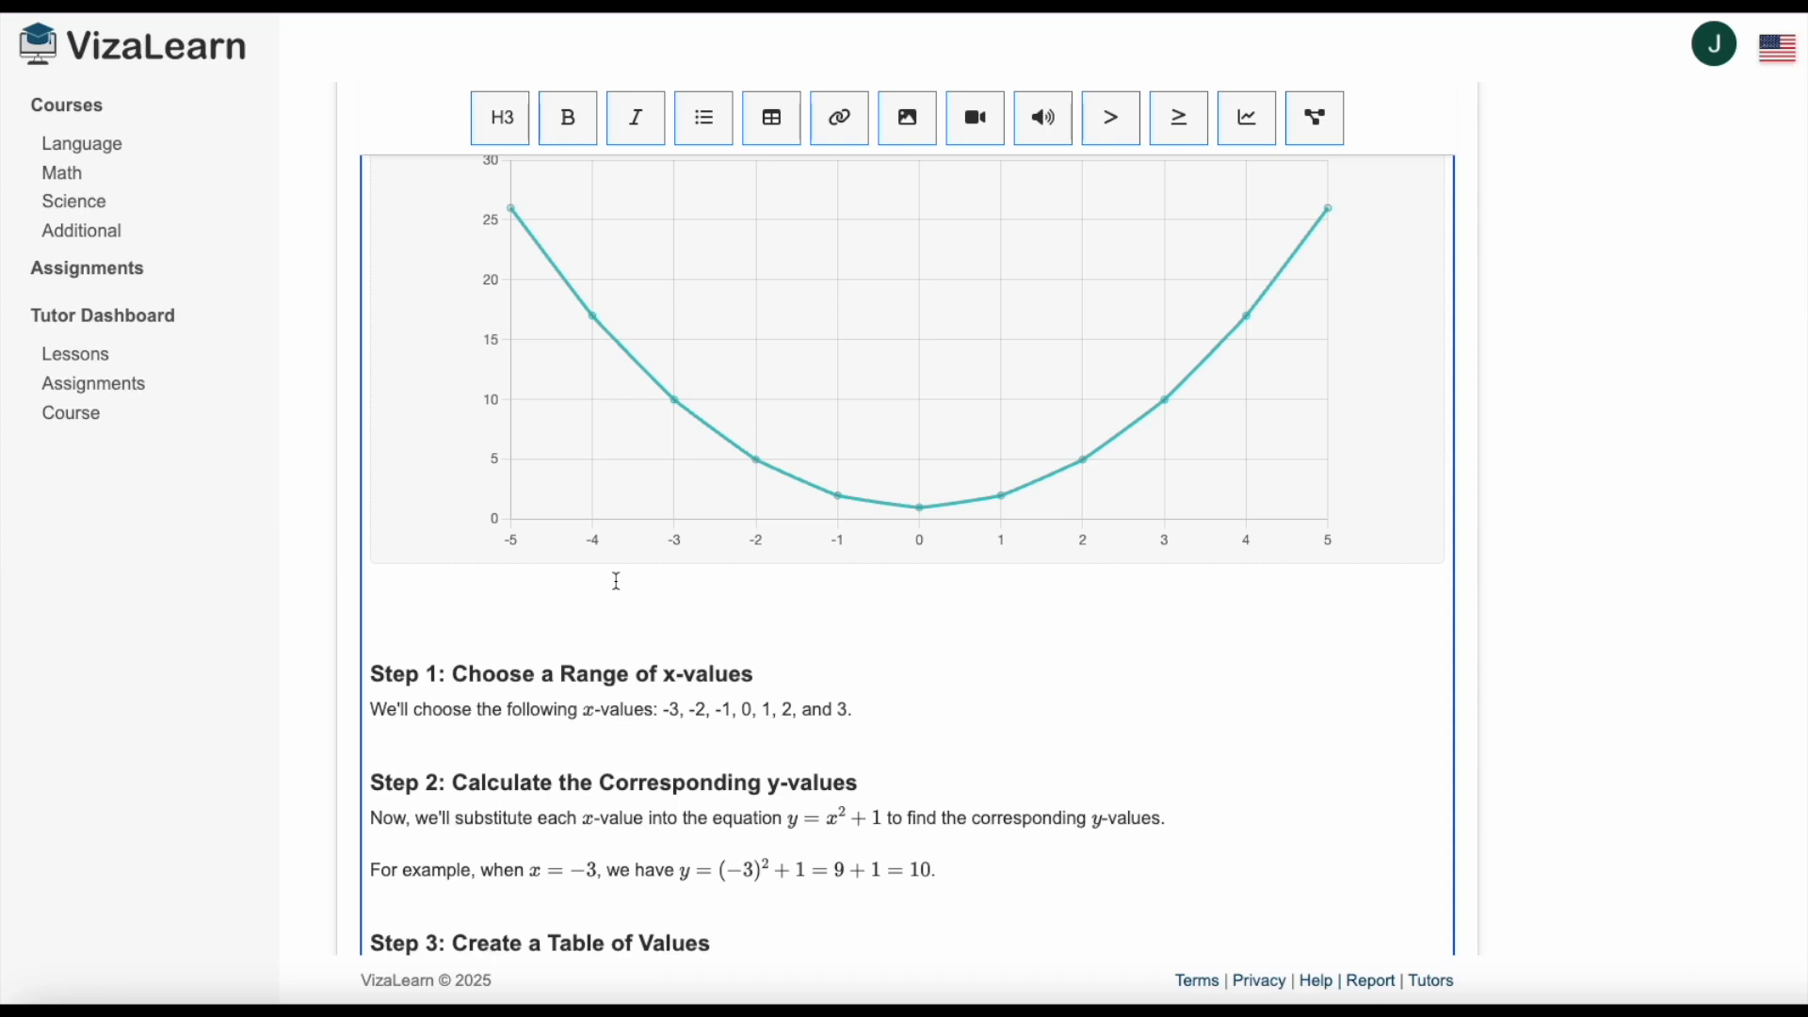
key("Return")
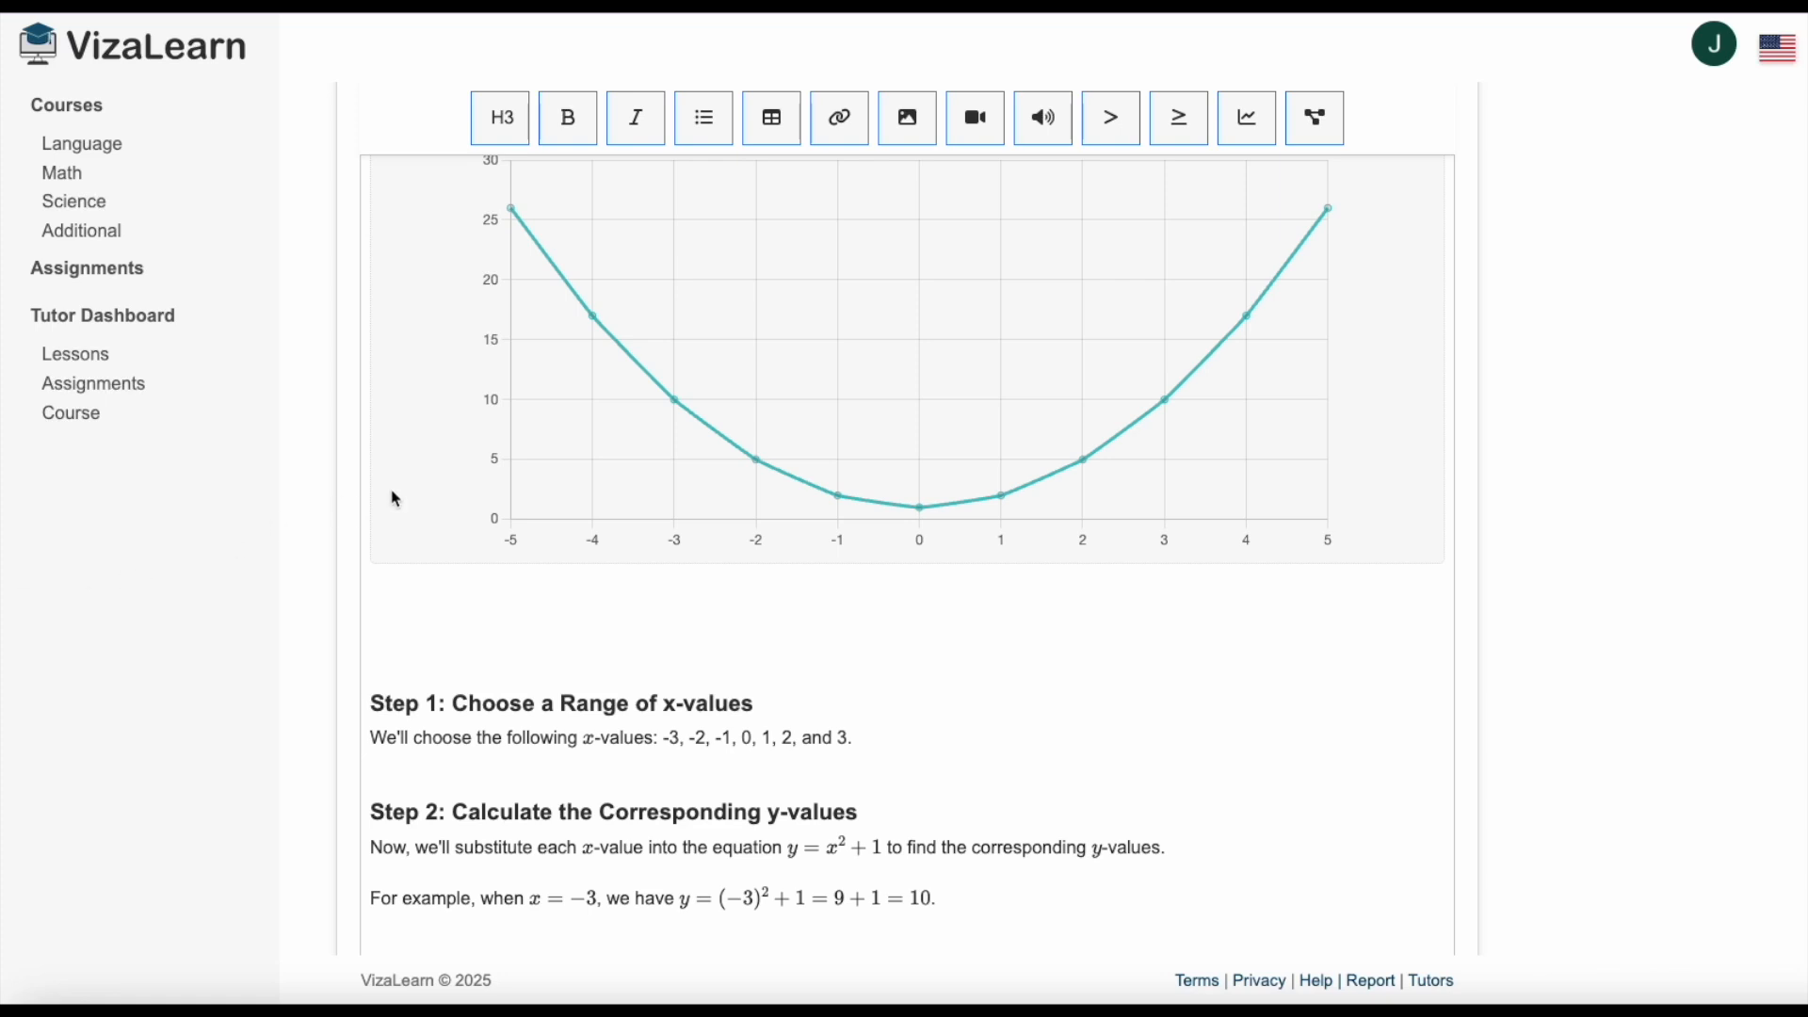
left_click(499, 635)
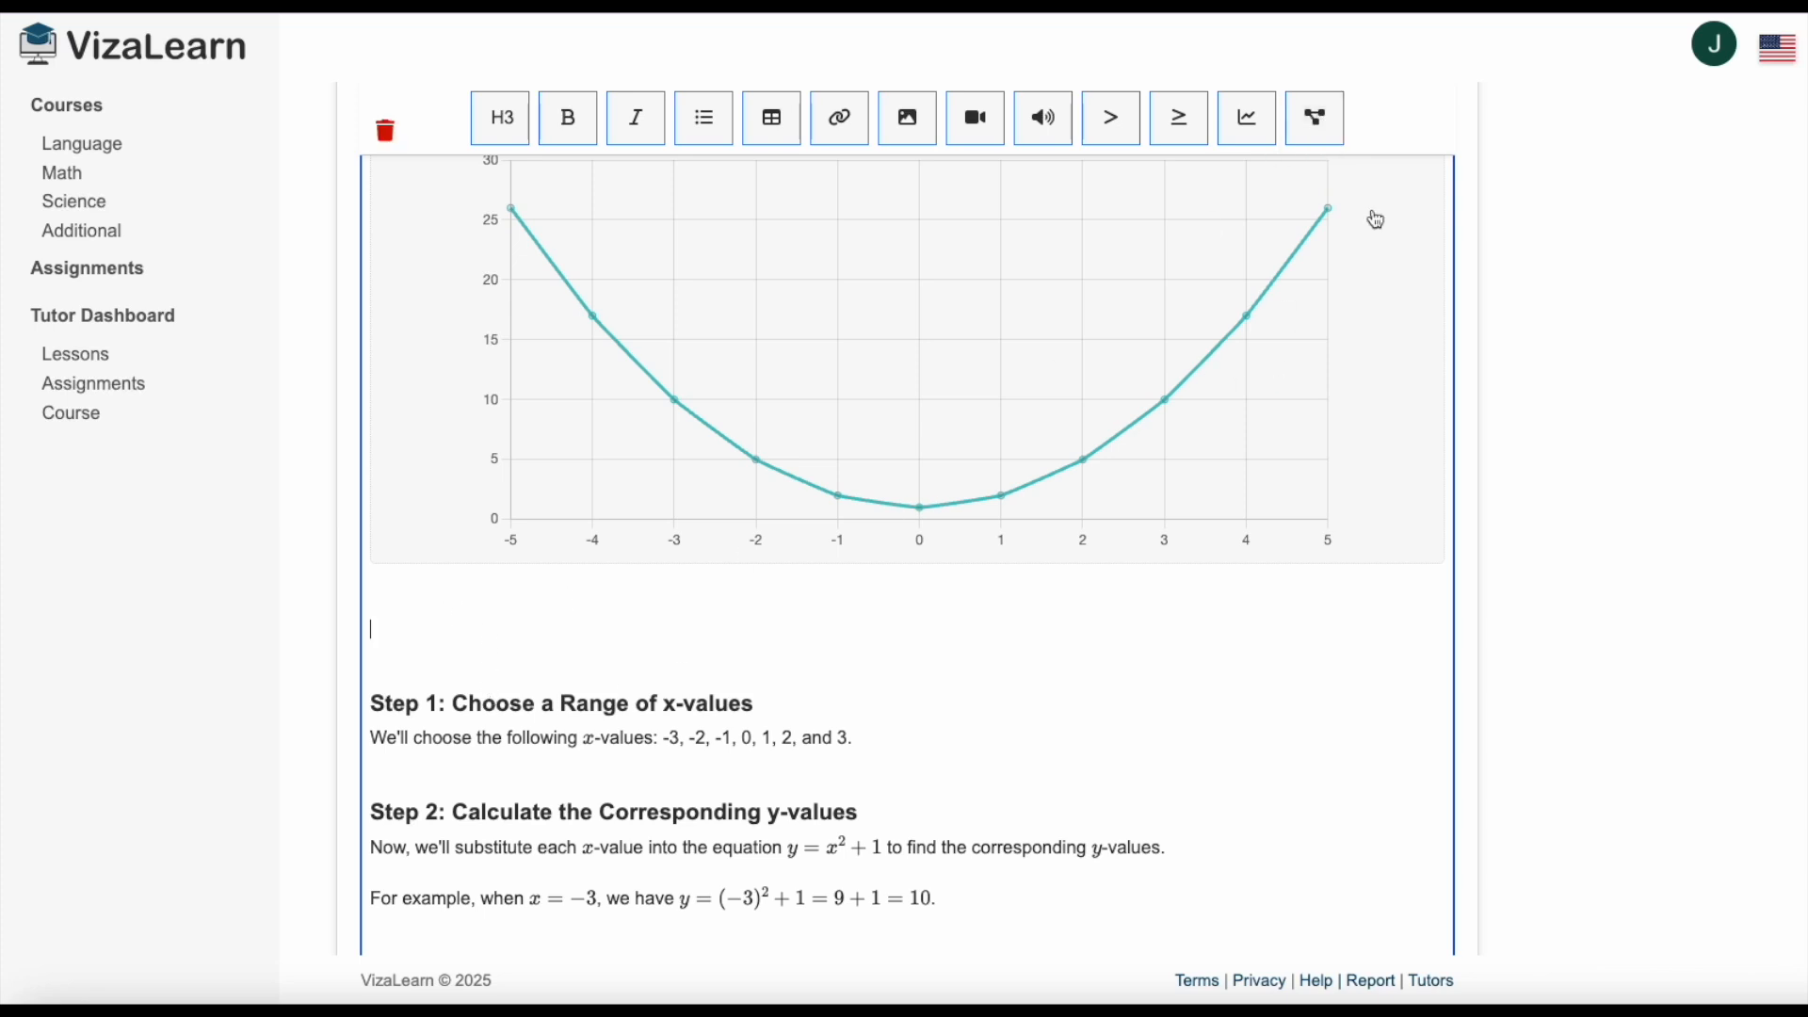
left_click(1316, 120)
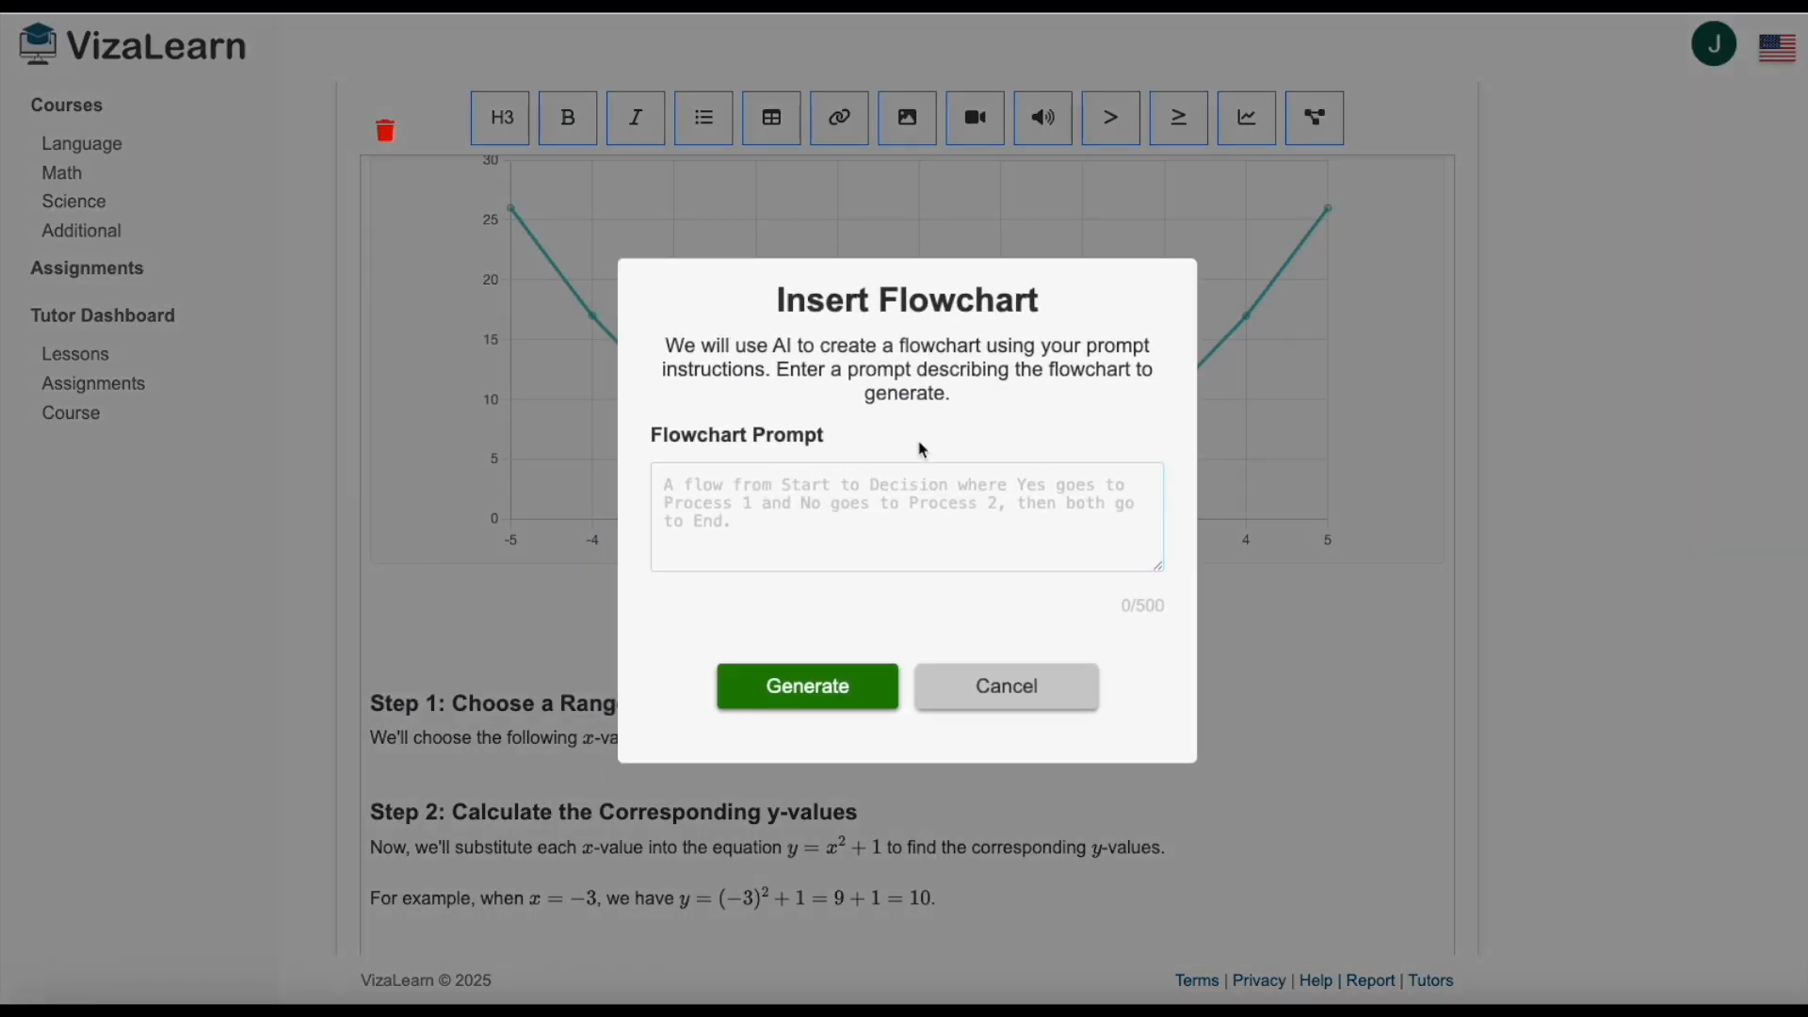
type("Construct a flowchart that describes the steps needed to plot a graph and include creating a table of points, decision points about testing functions first")
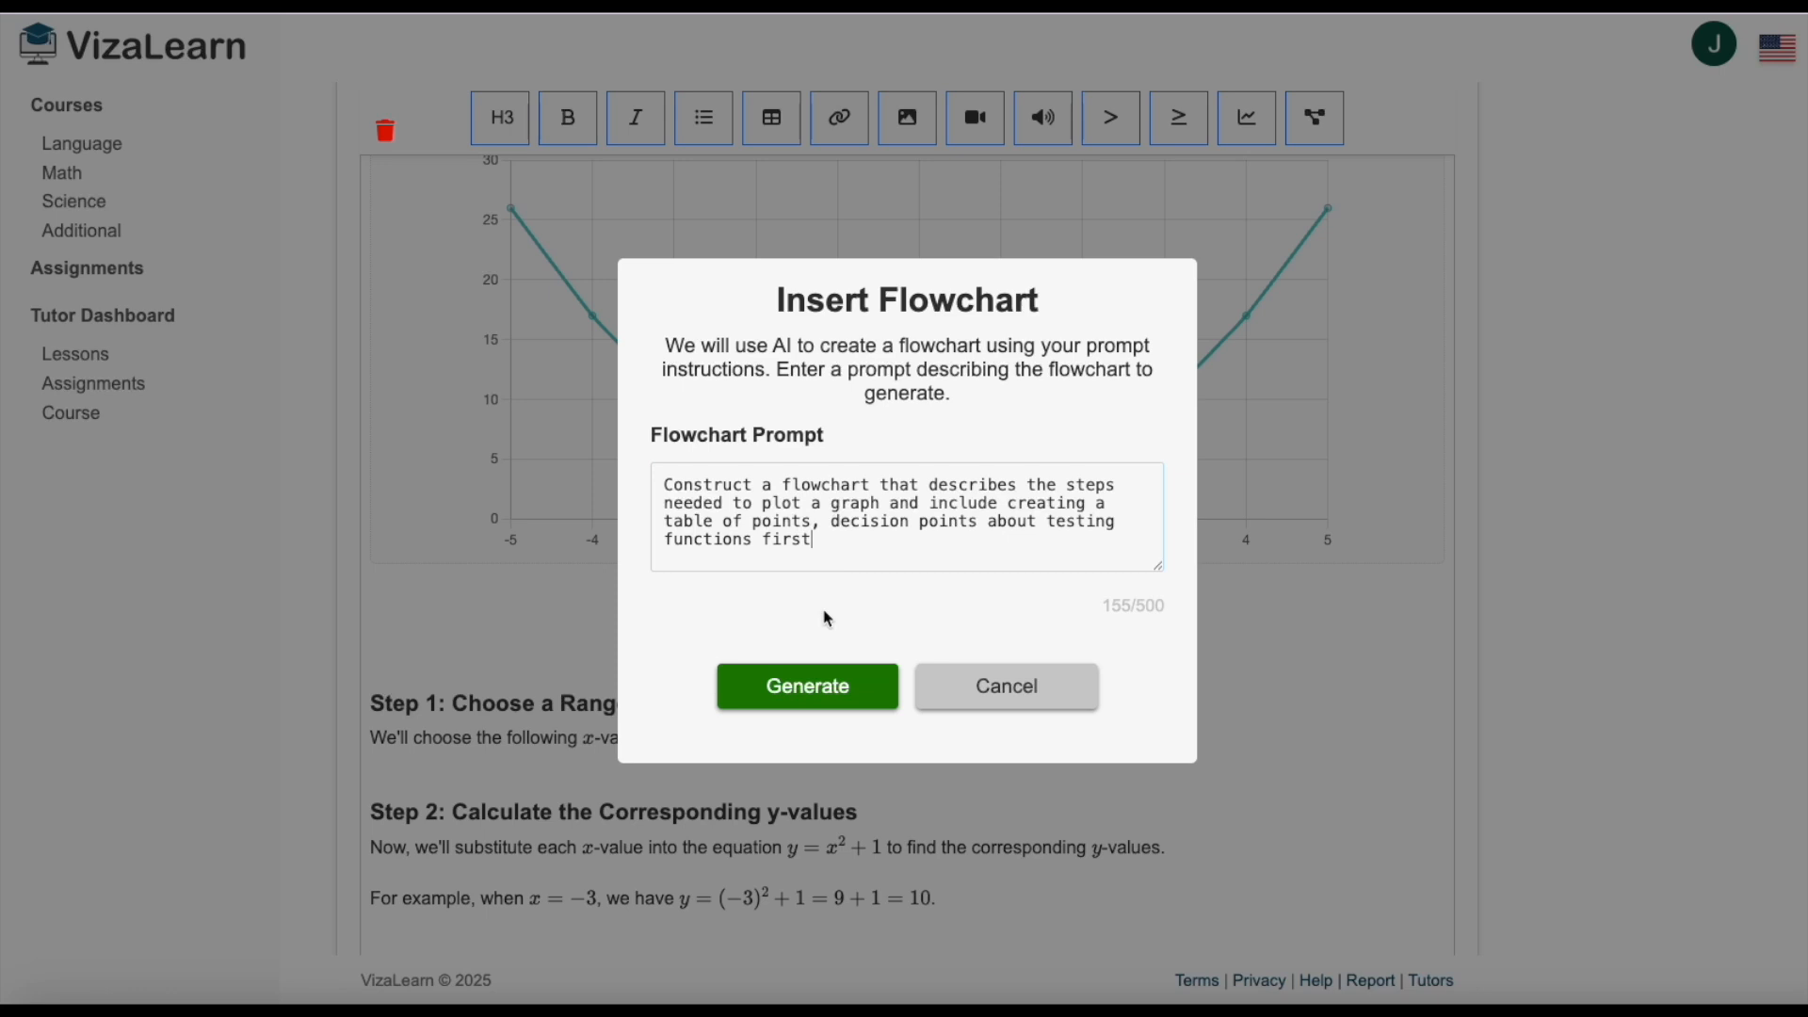
left_click(828, 700)
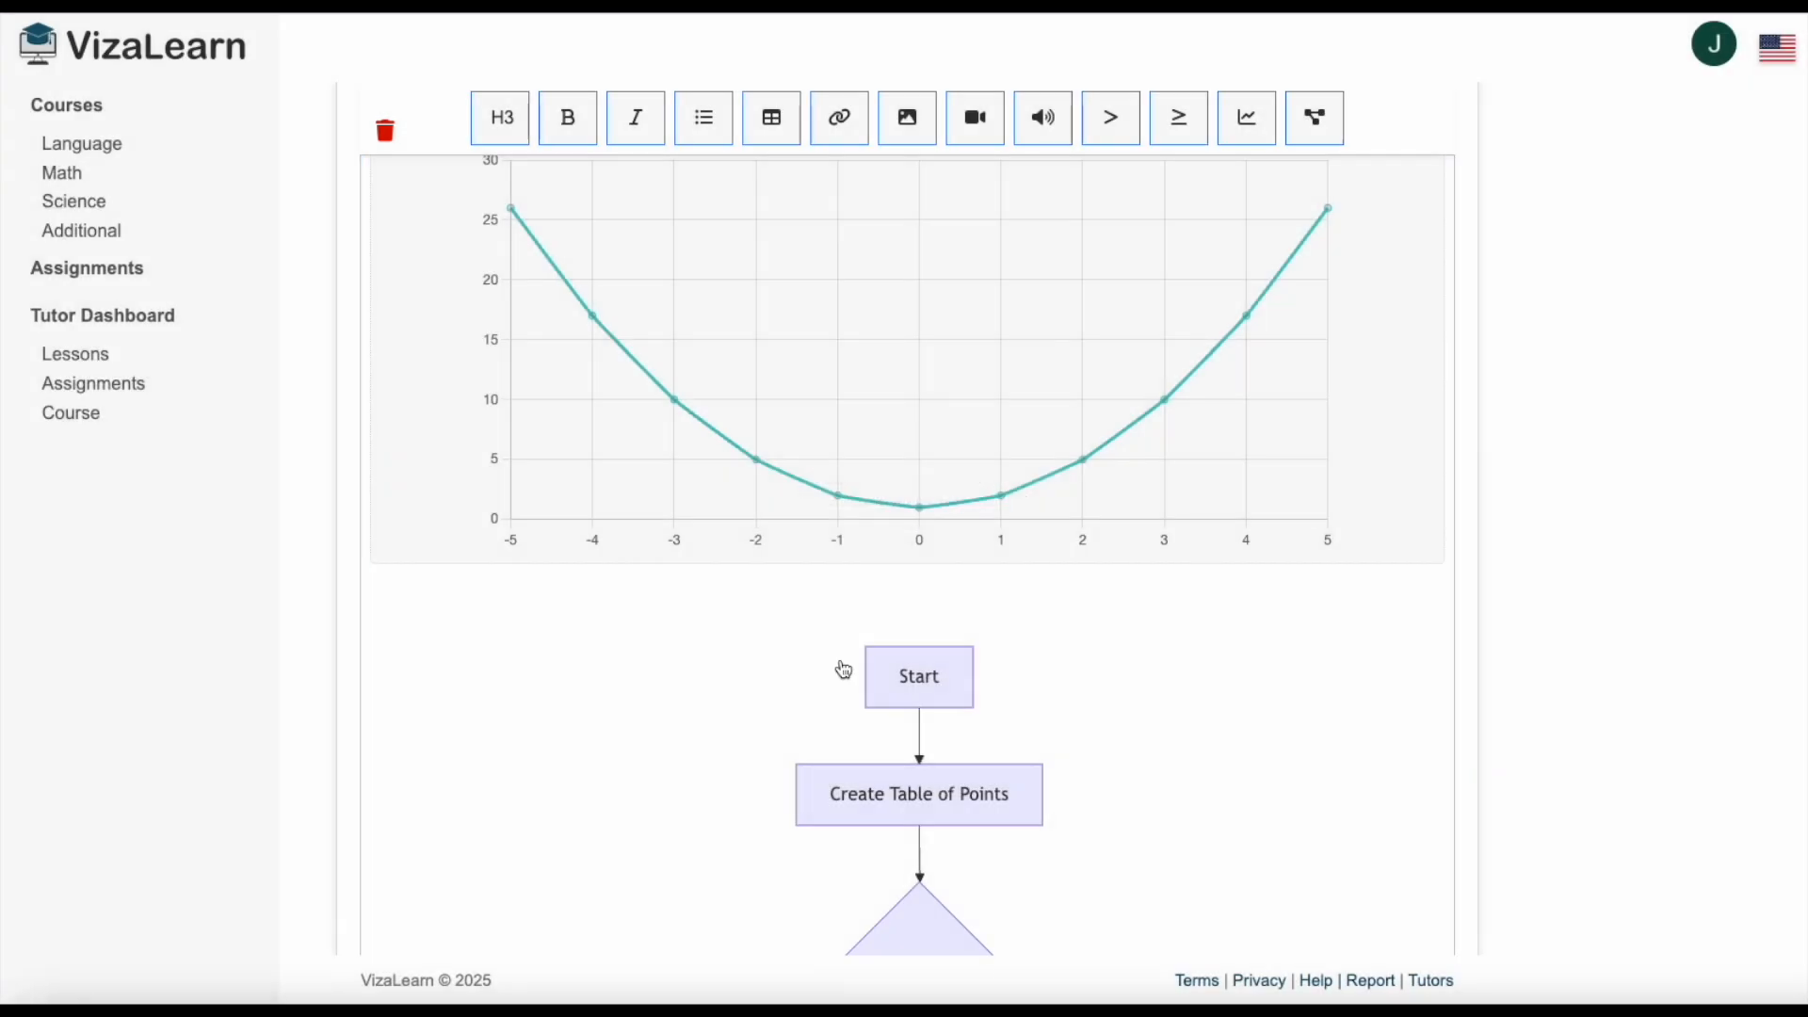
scroll(844, 670, "down", 7)
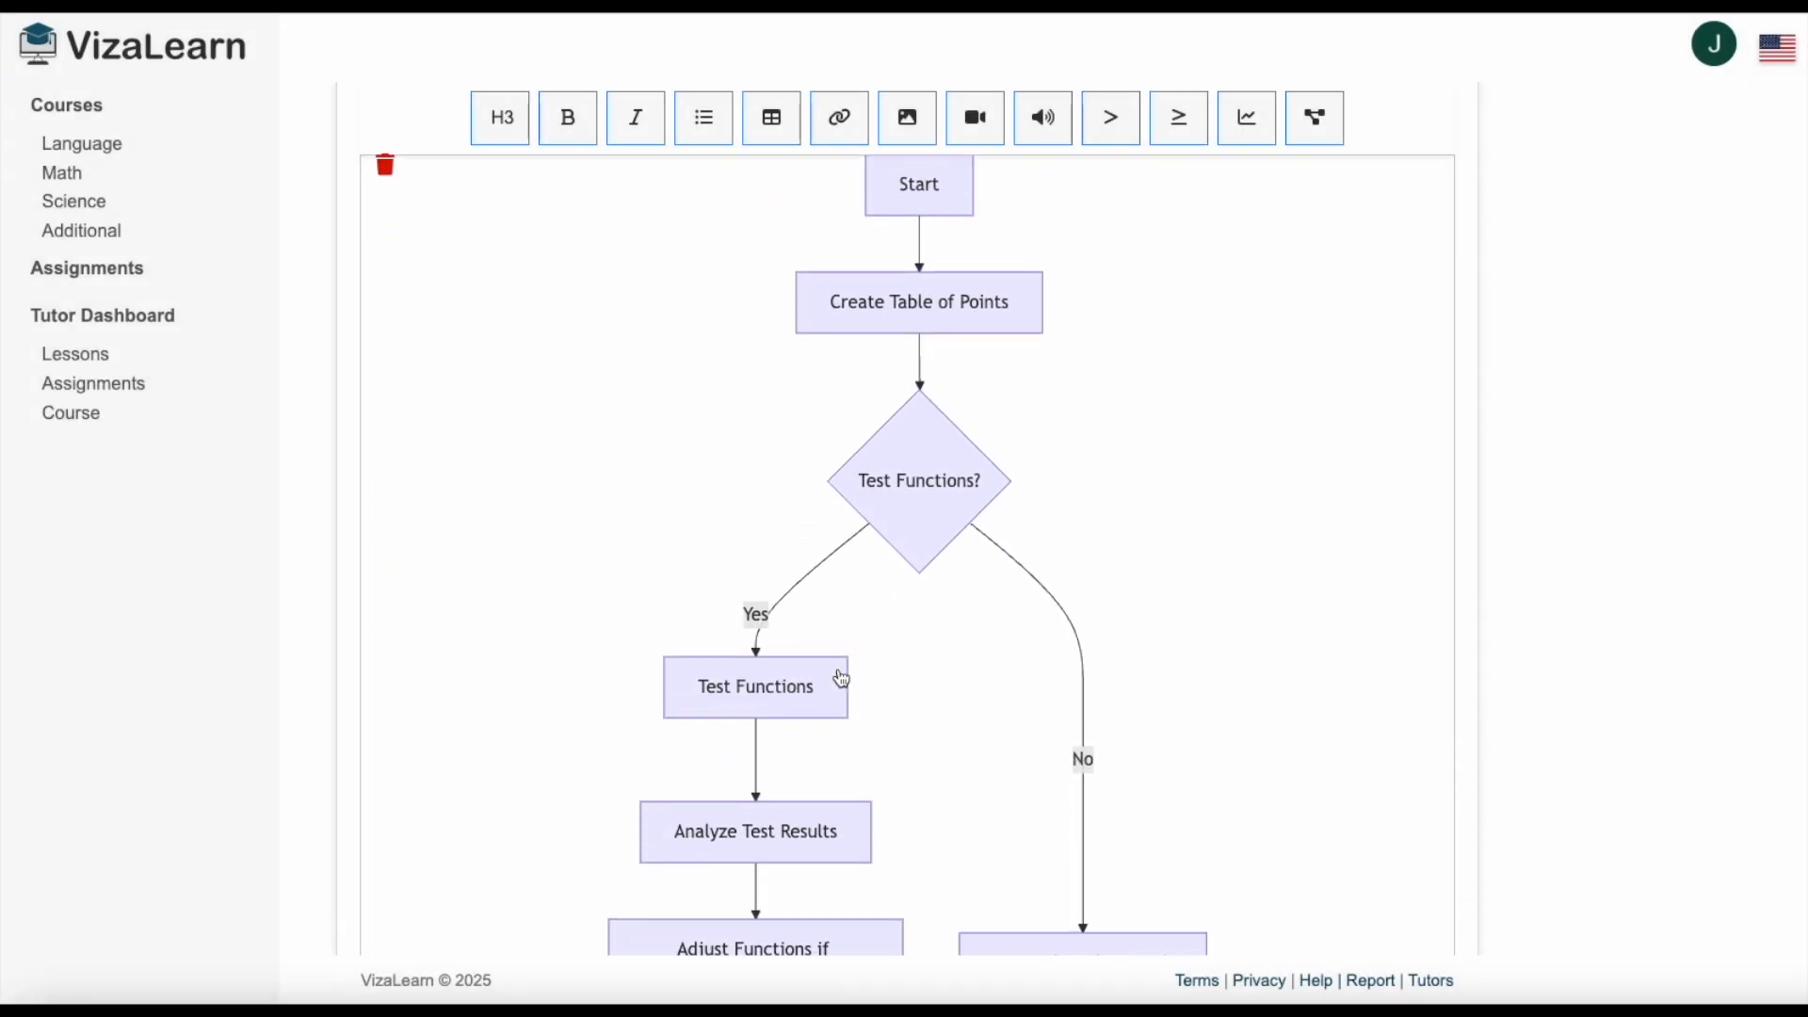
scroll(844, 679, "down", 3)
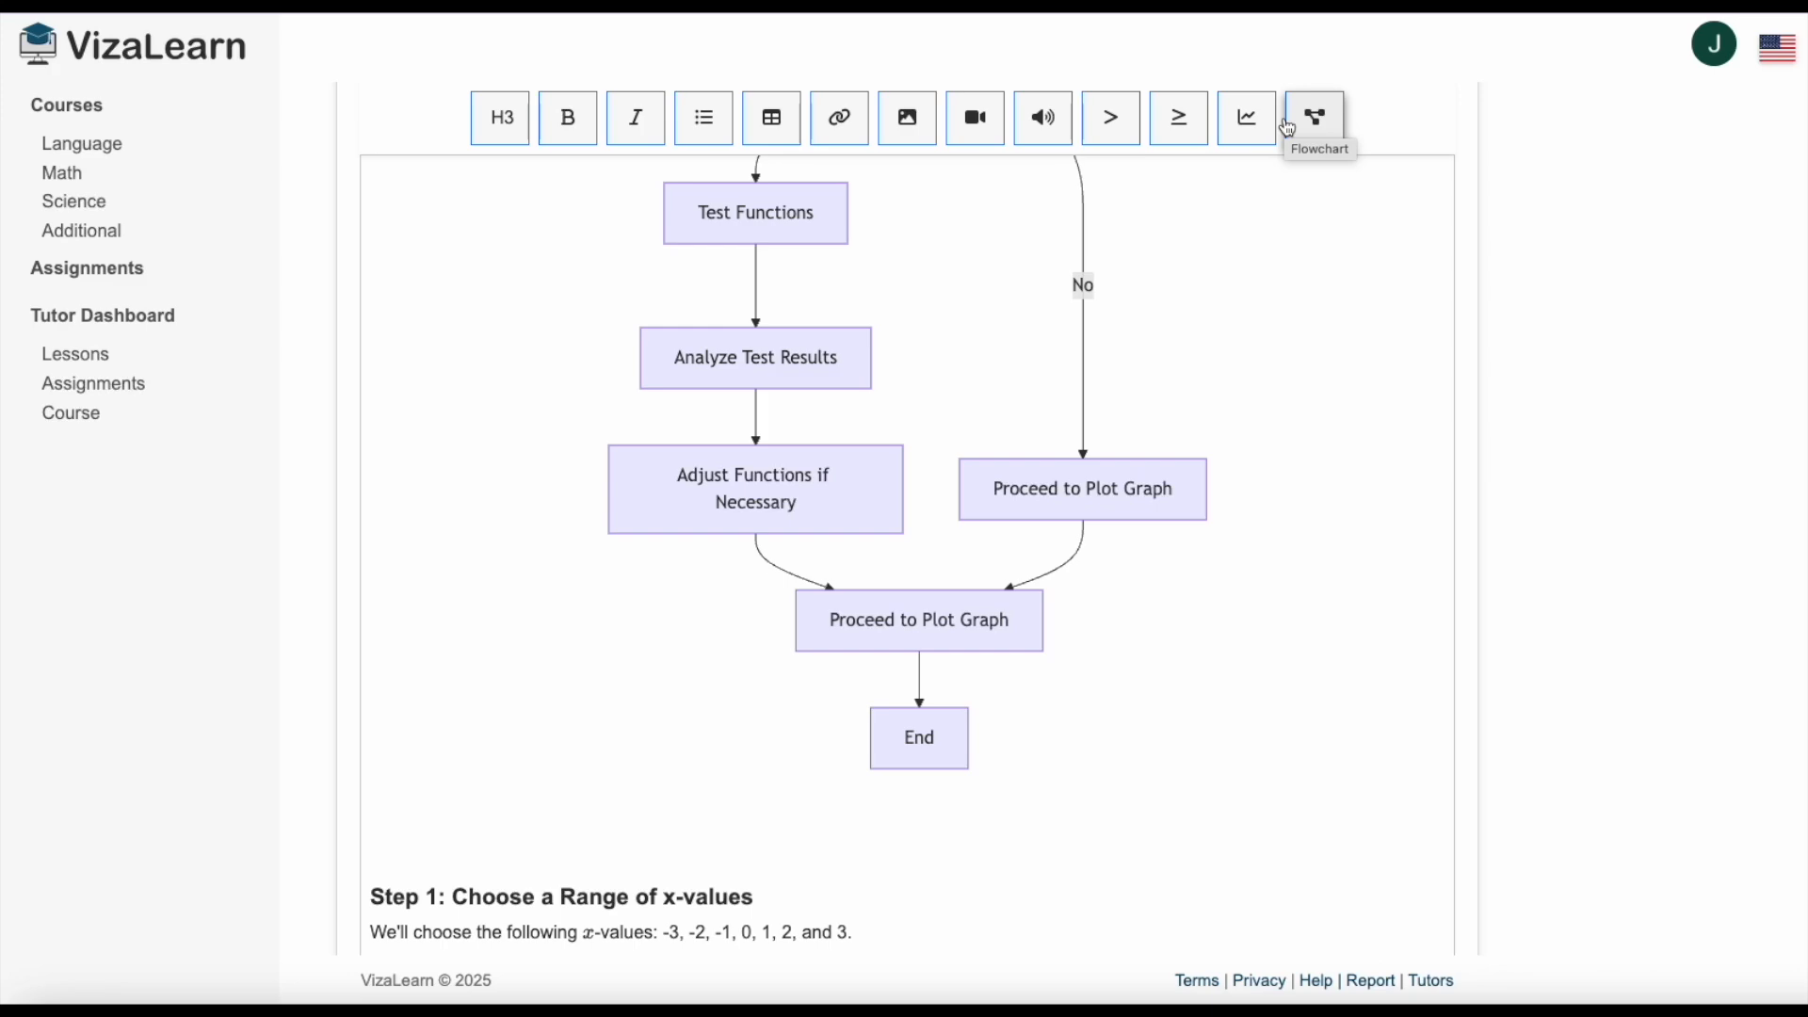
Save the updated lesson and go to the end of its content after the practice problems.
key("super+s")
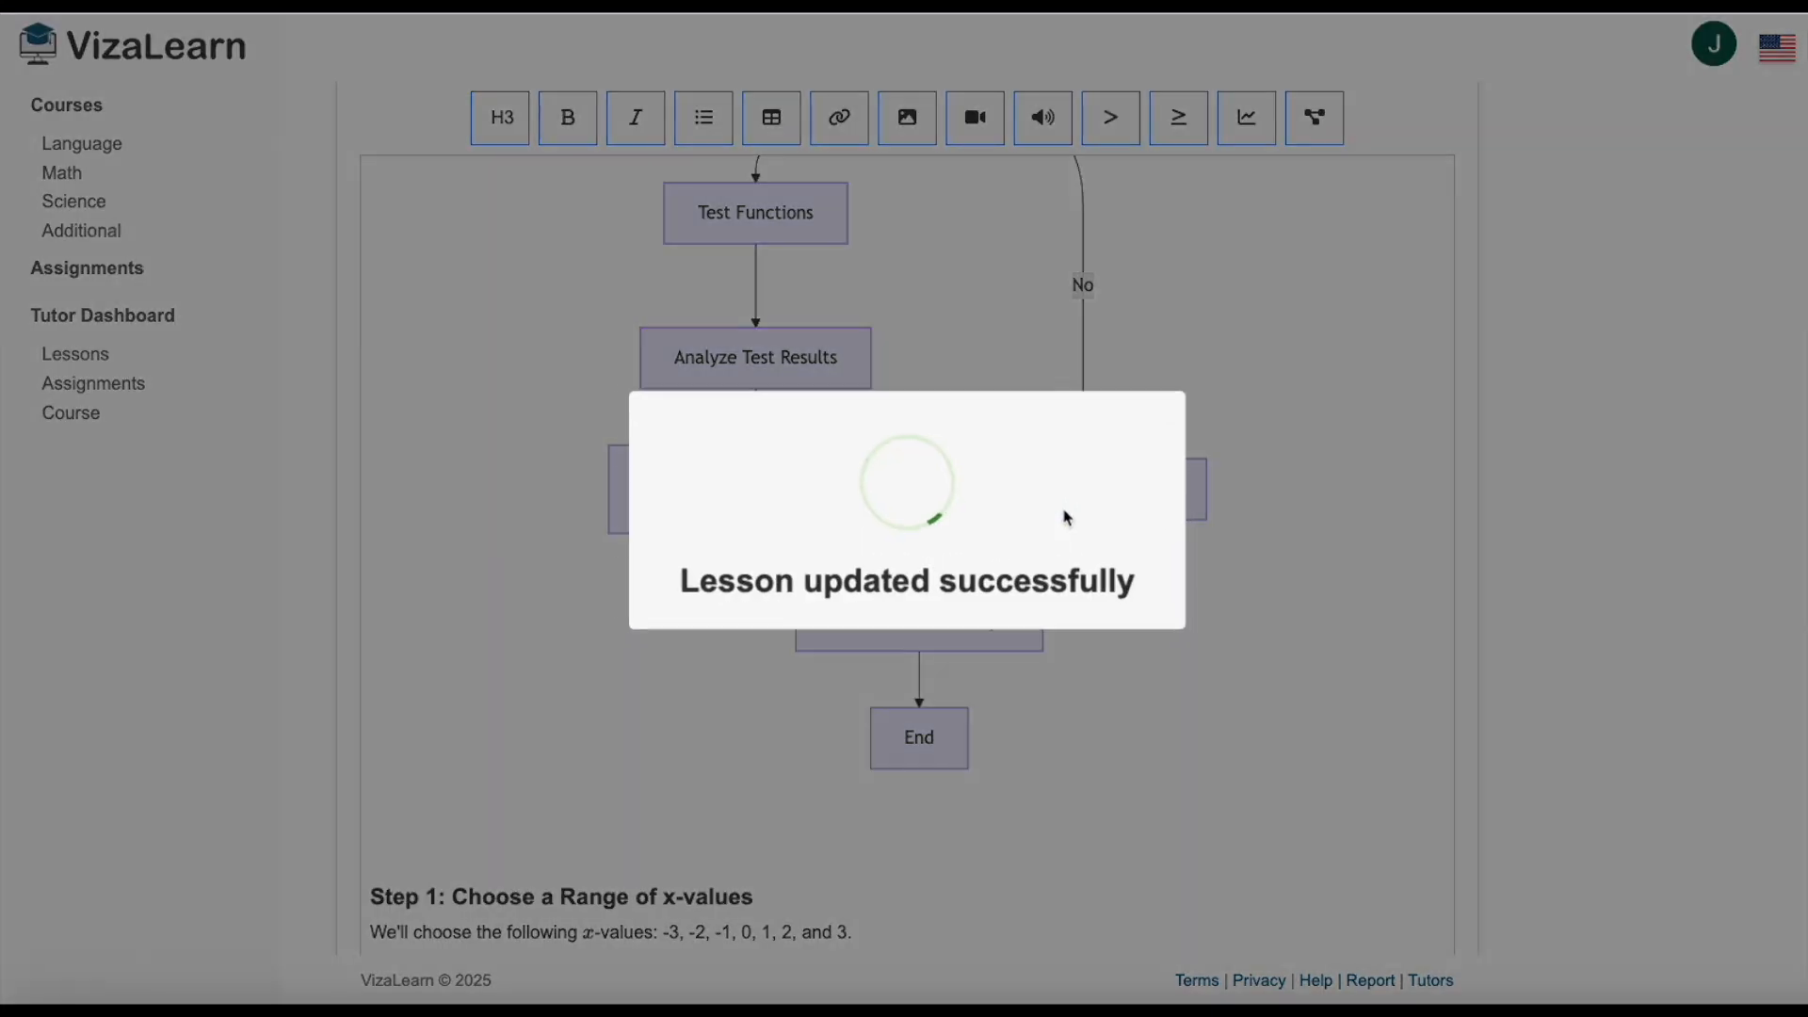
scroll(1073, 517, "down", 15)
scroll(1078, 509, "down", 10)
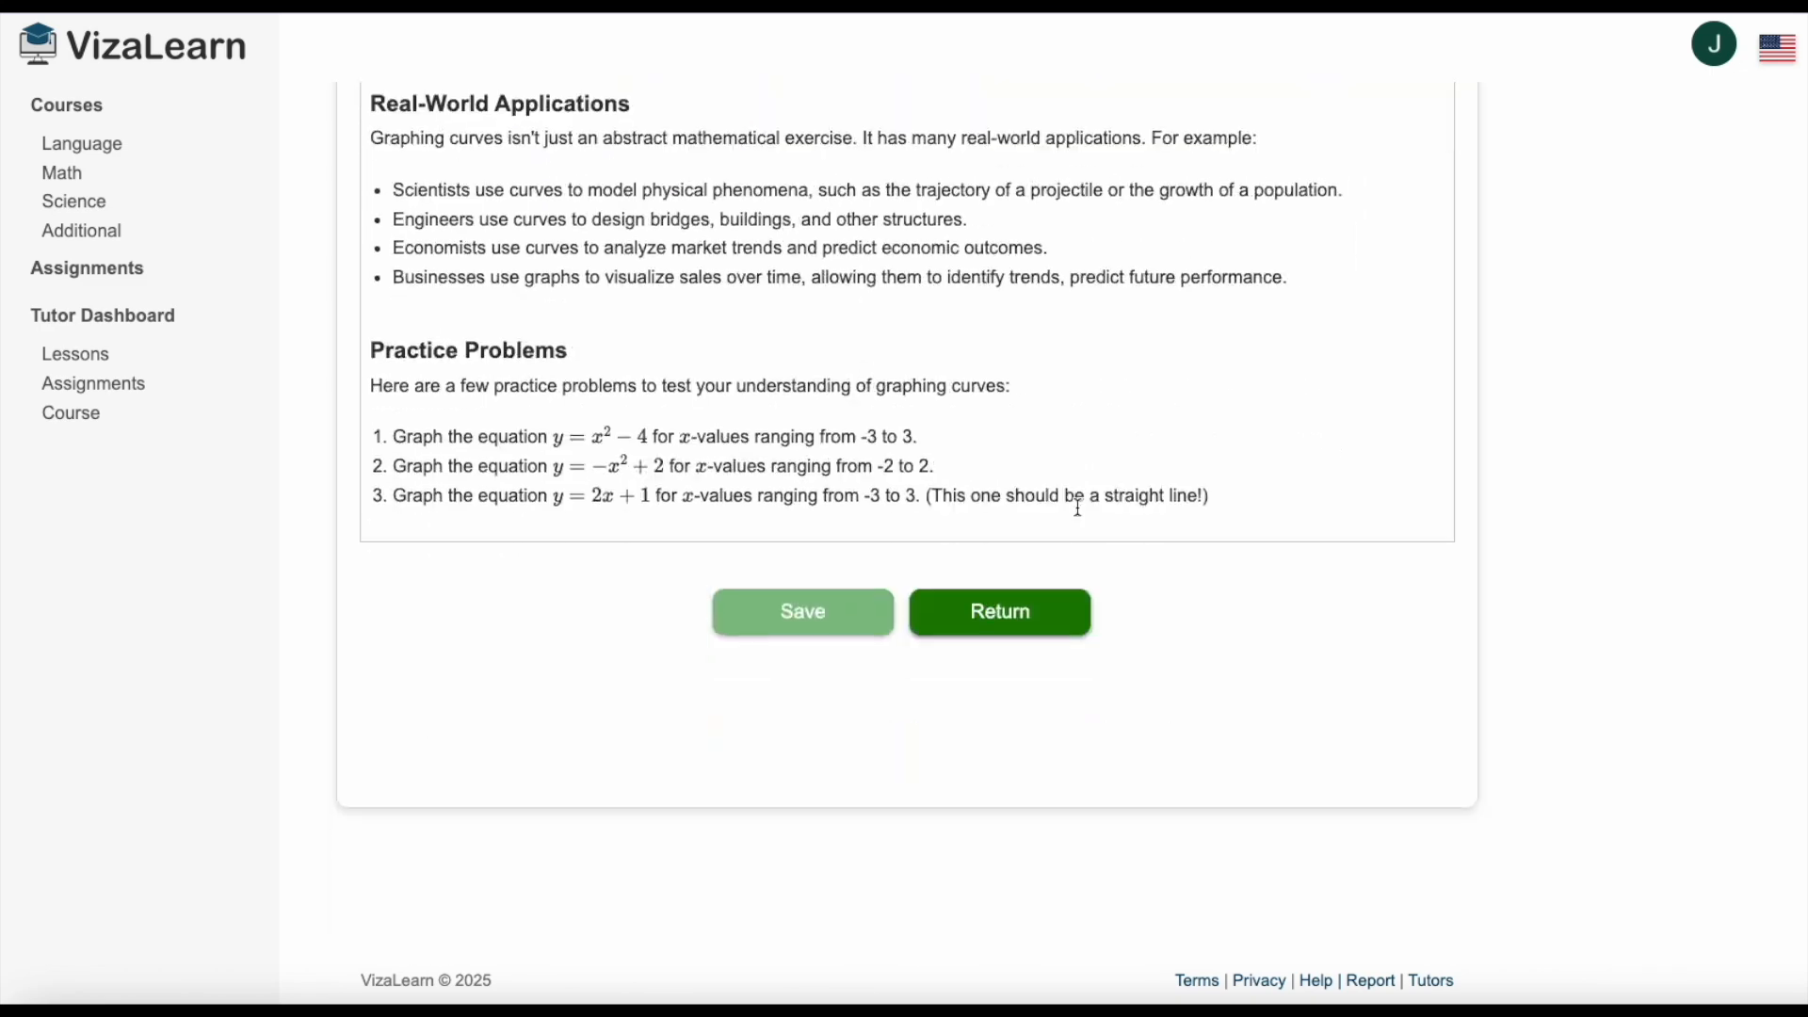